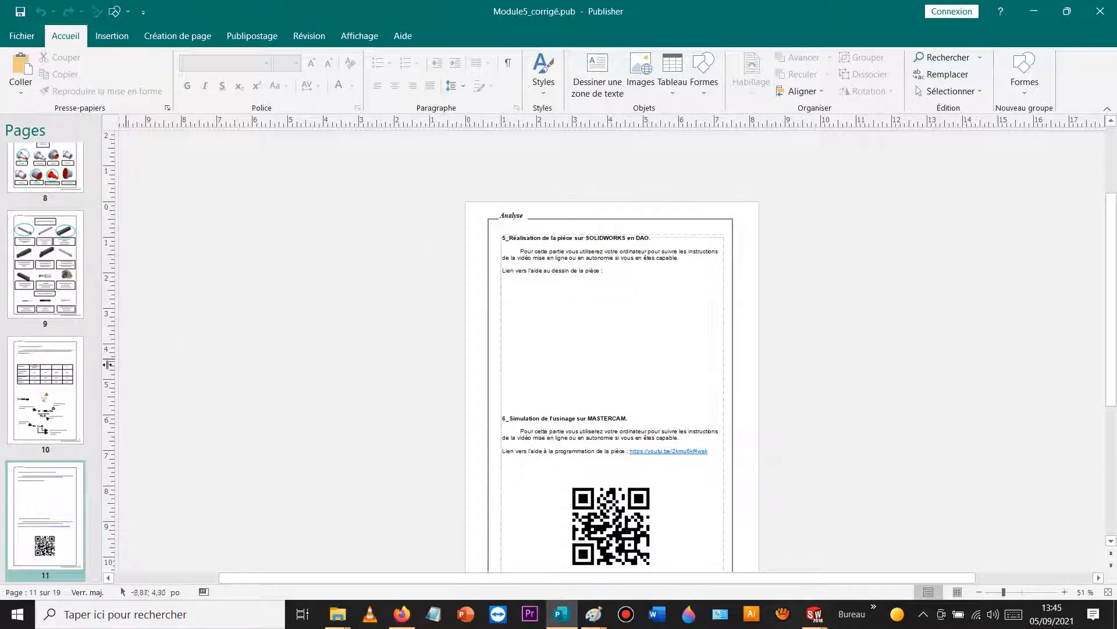
# Step: Open TOUPIE_P1_NDP.TIF from the TOUPIE folder and examine the part's machining phases and stock size
pyautogui.scroll(5, 48, 397)
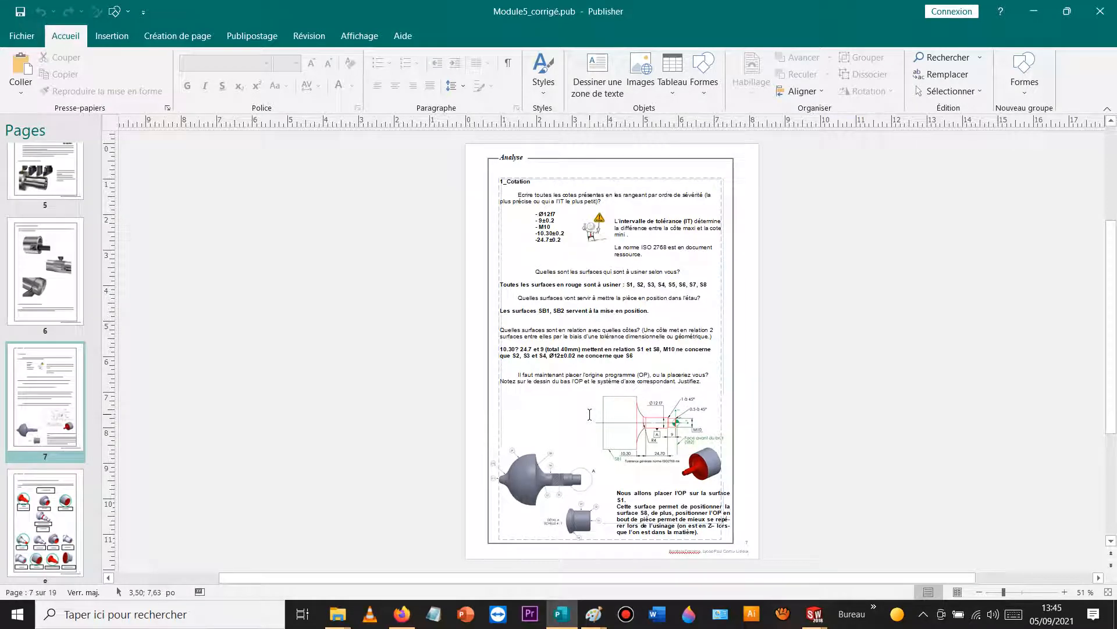
pyautogui.moveTo(337, 614)
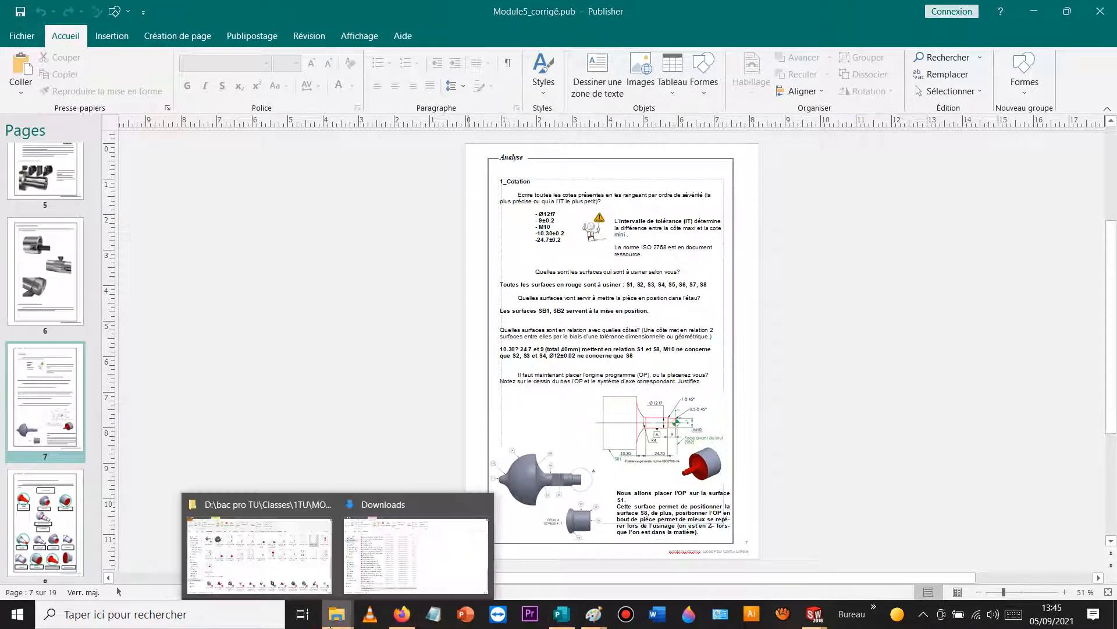
pyautogui.click(256, 545)
pyautogui.click(465, 424)
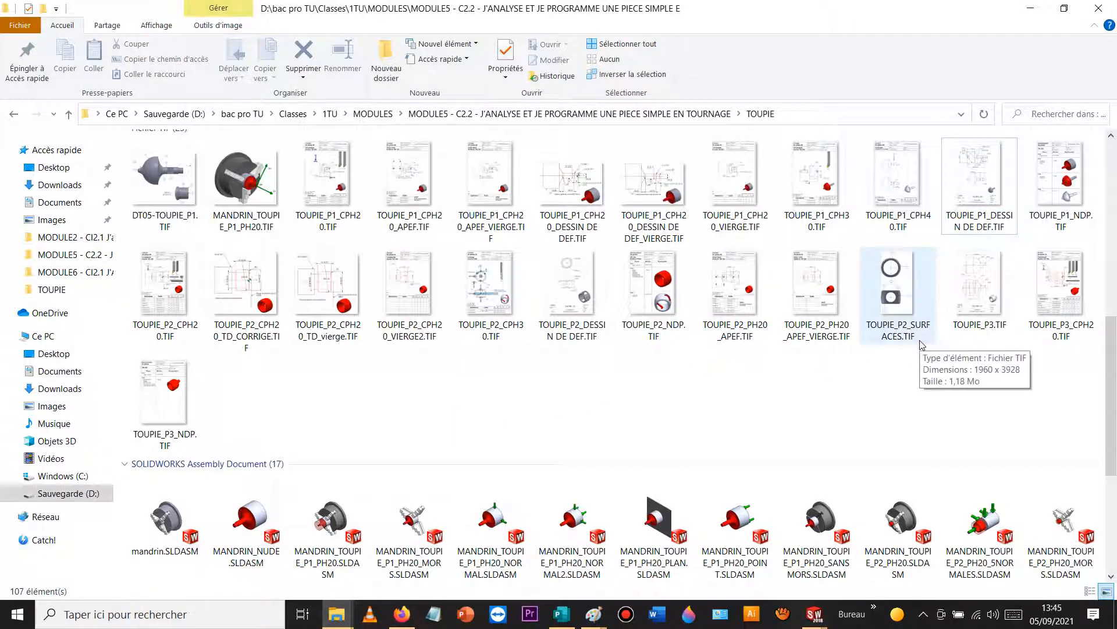
pyautogui.click(1068, 181)
pyautogui.doubleClick(1069, 182)
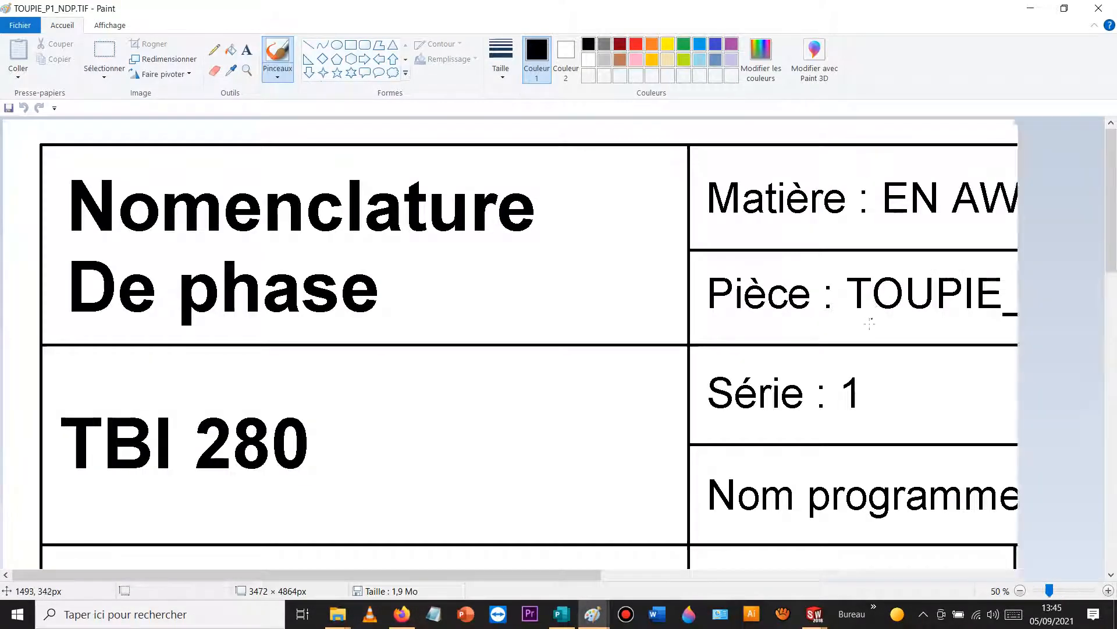
pyautogui.keyDown('ctrl'); pyautogui.scroll(-2, 873, 307); pyautogui.keyUp('ctrl')
pyautogui.scroll(-5, 383, 333)
pyautogui.scroll(5, 382, 333)
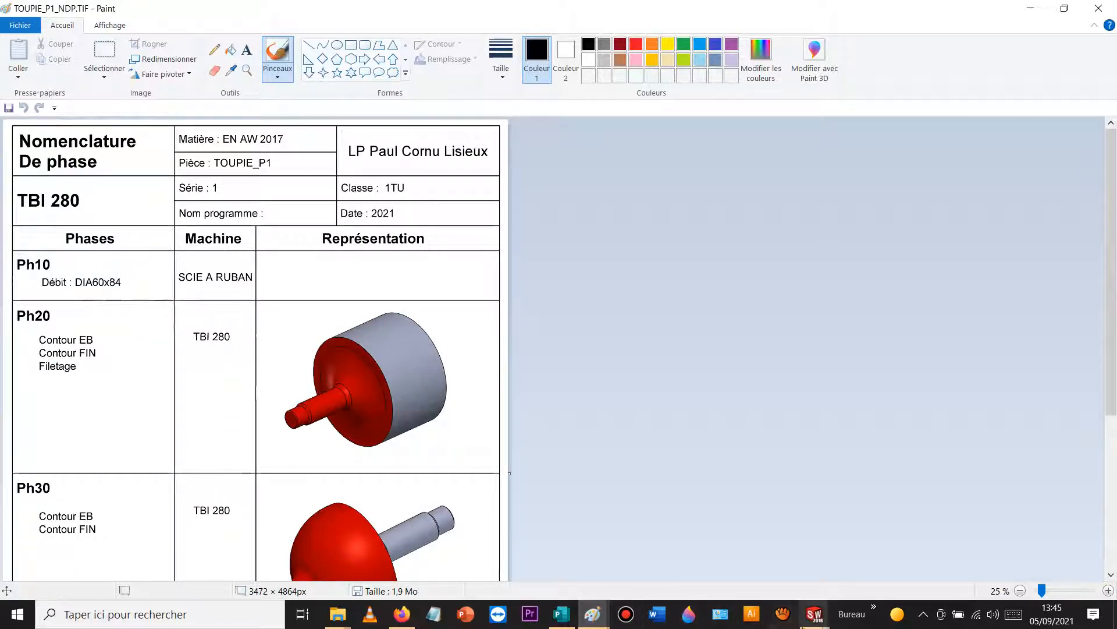
# Step: Switch to SOLIDWORKS and create a new part document
pyautogui.click(814, 614)
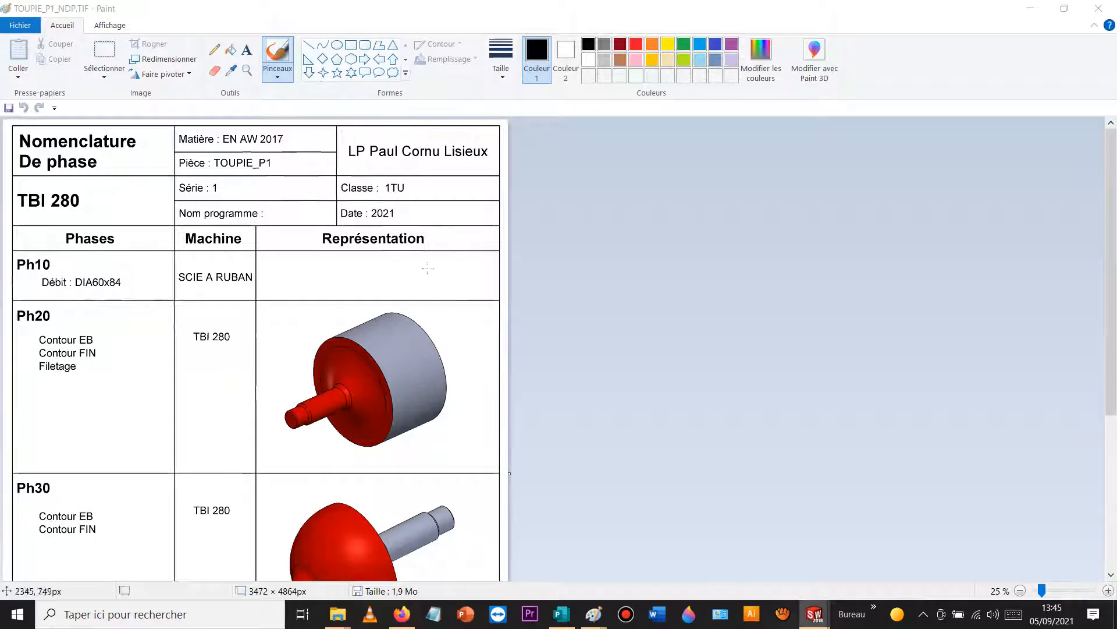
pyautogui.click(814, 614)
pyautogui.click(971, 547)
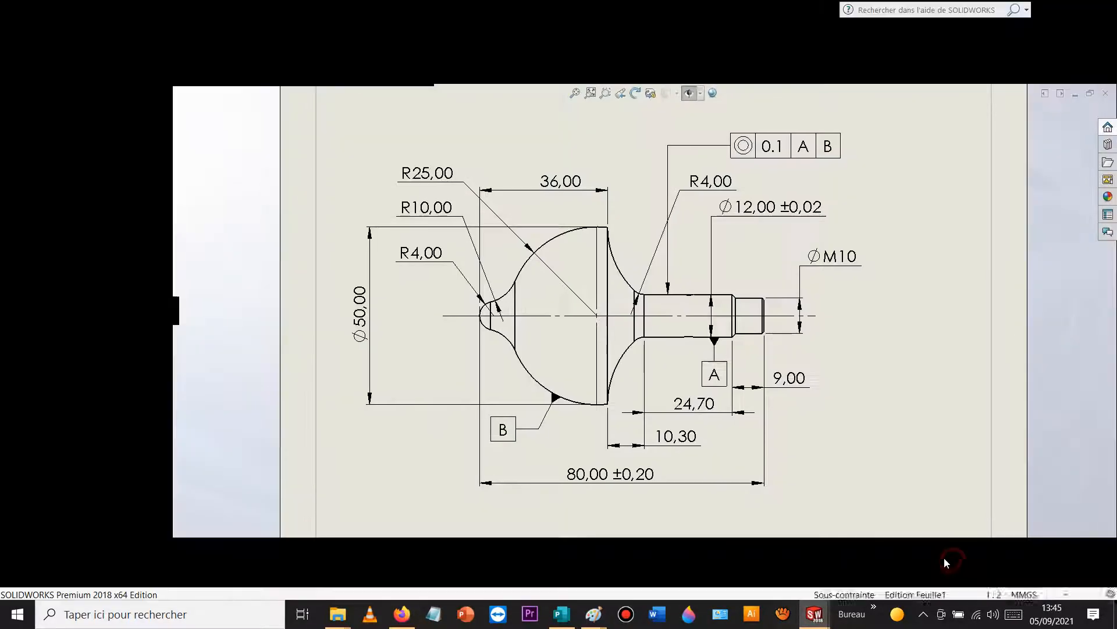
pyautogui.click(118, 10)
pyautogui.click(133, 28)
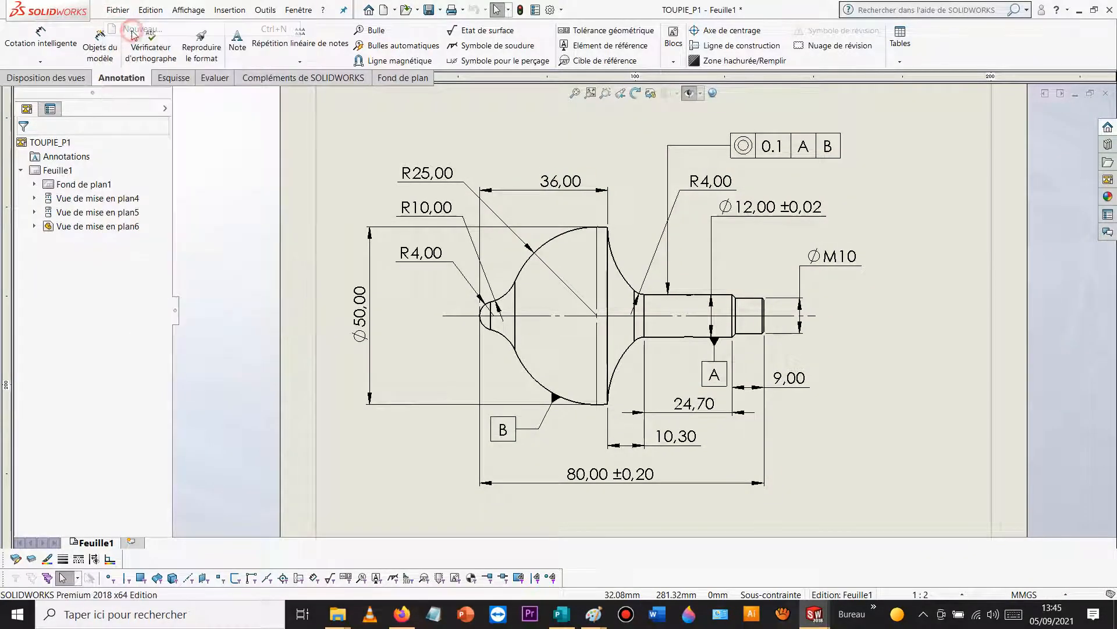
pyautogui.doubleClick(268, 296)
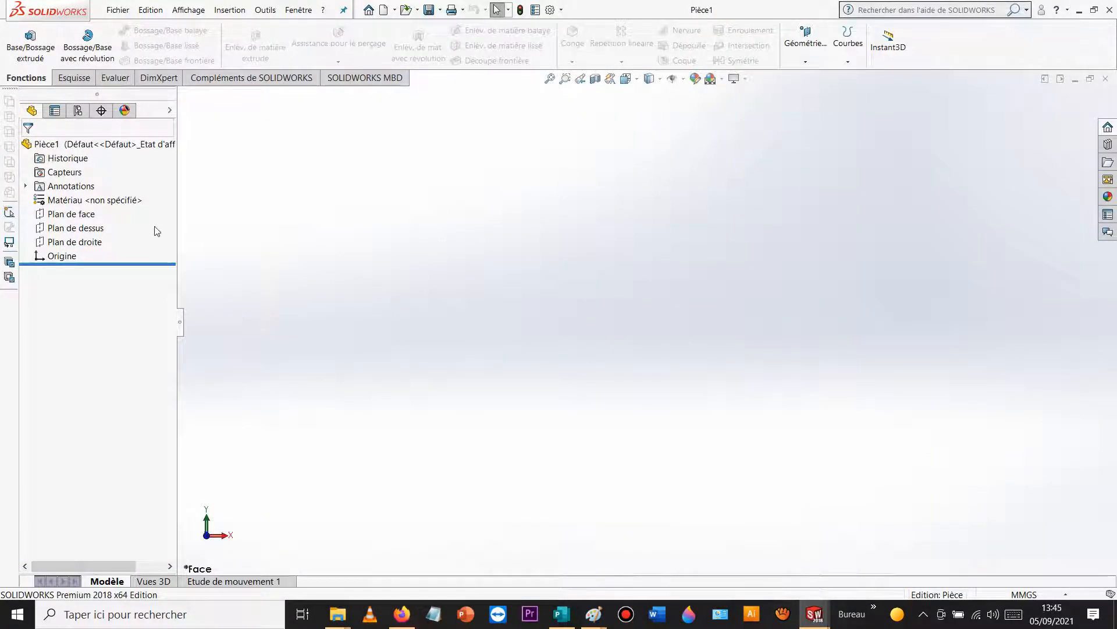
# Step: Sketch a corner rectangle about 115 mm long and 54 mm high on Plan de droite, starting from the origin
pyautogui.click(90, 242)
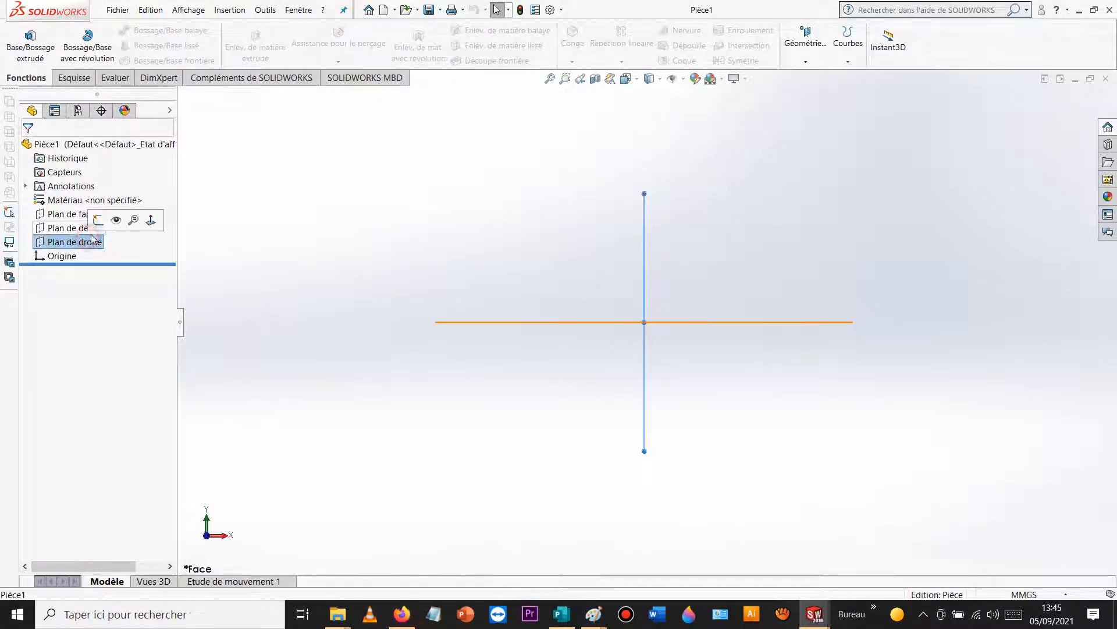
pyautogui.click(84, 78)
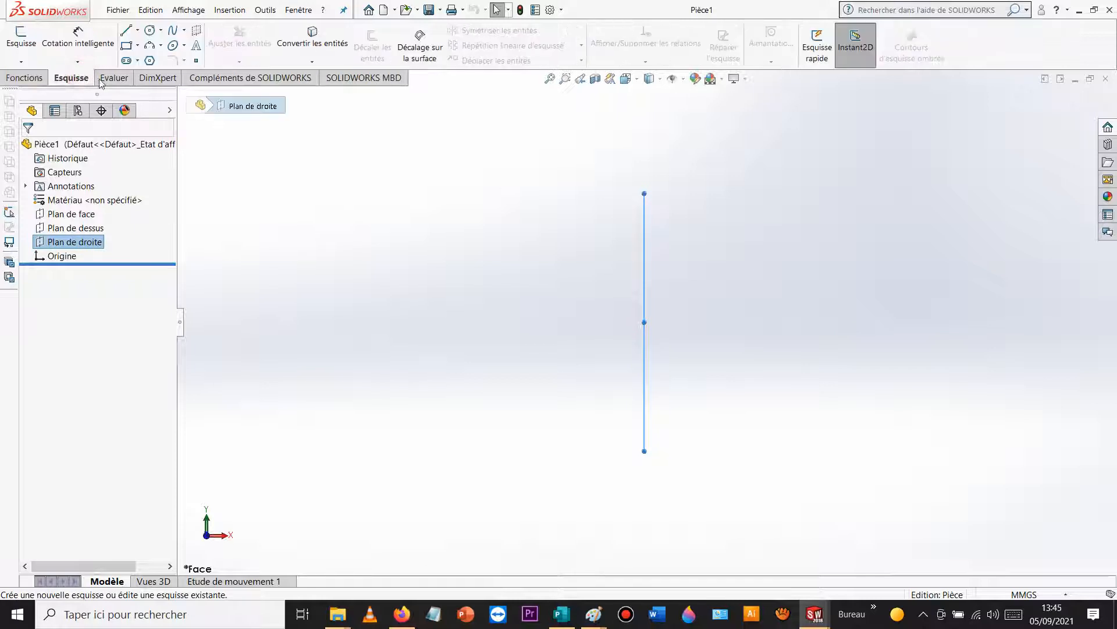
pyautogui.click(131, 46)
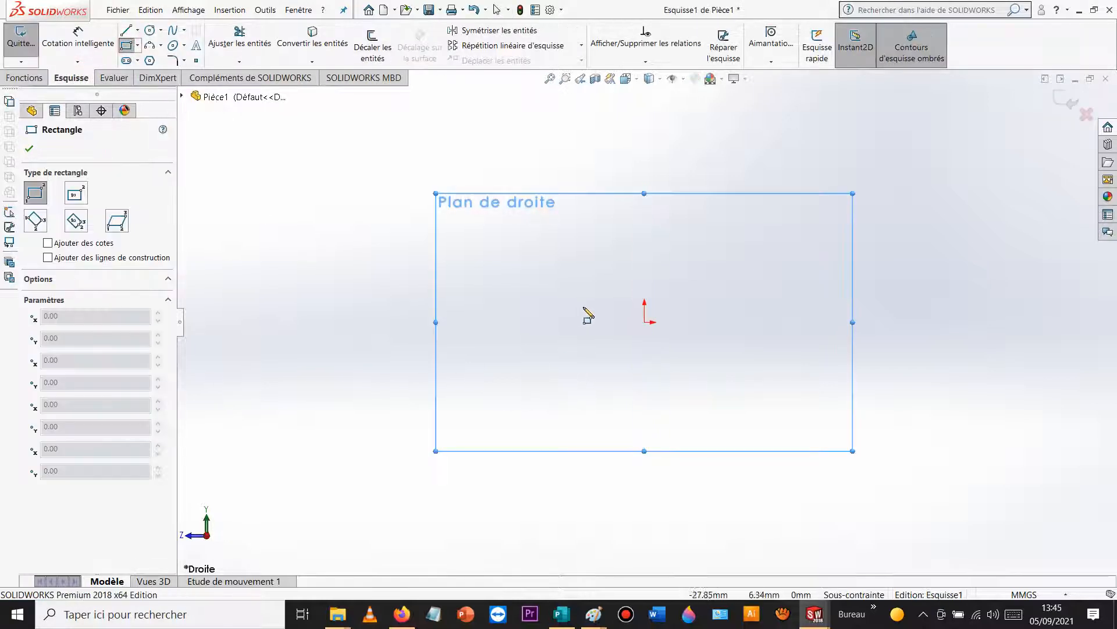
pyautogui.click(645, 322)
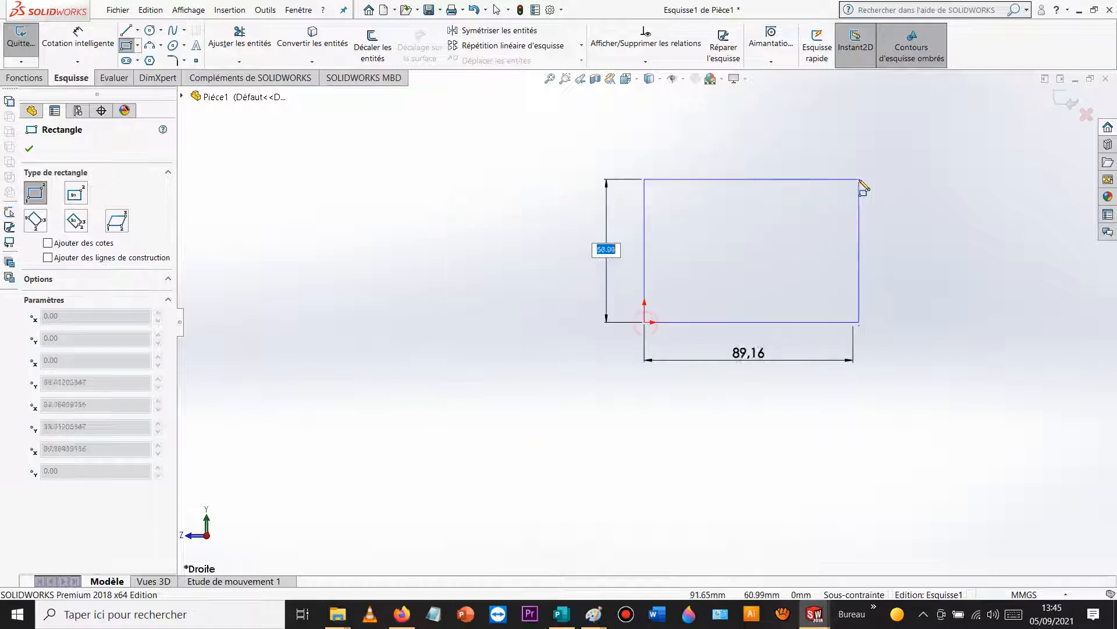
pyautogui.click(375, 198)
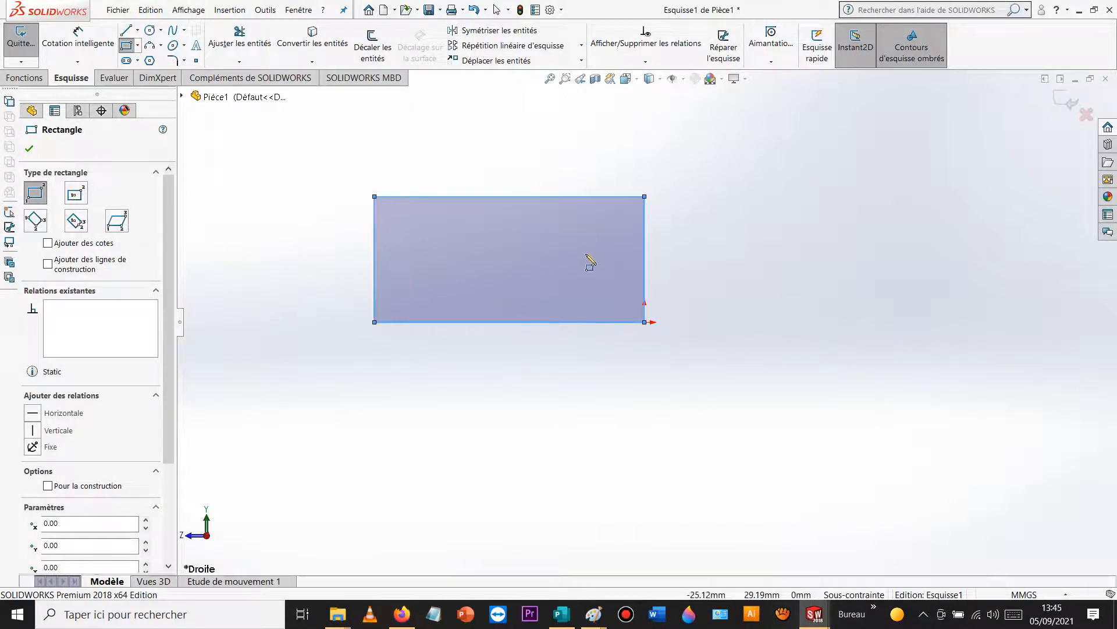
# Step: Draw a horizontal construction line along the rectangle's lower edge, extending past both of its ends
pyautogui.click(138, 30)
pyautogui.click(163, 58)
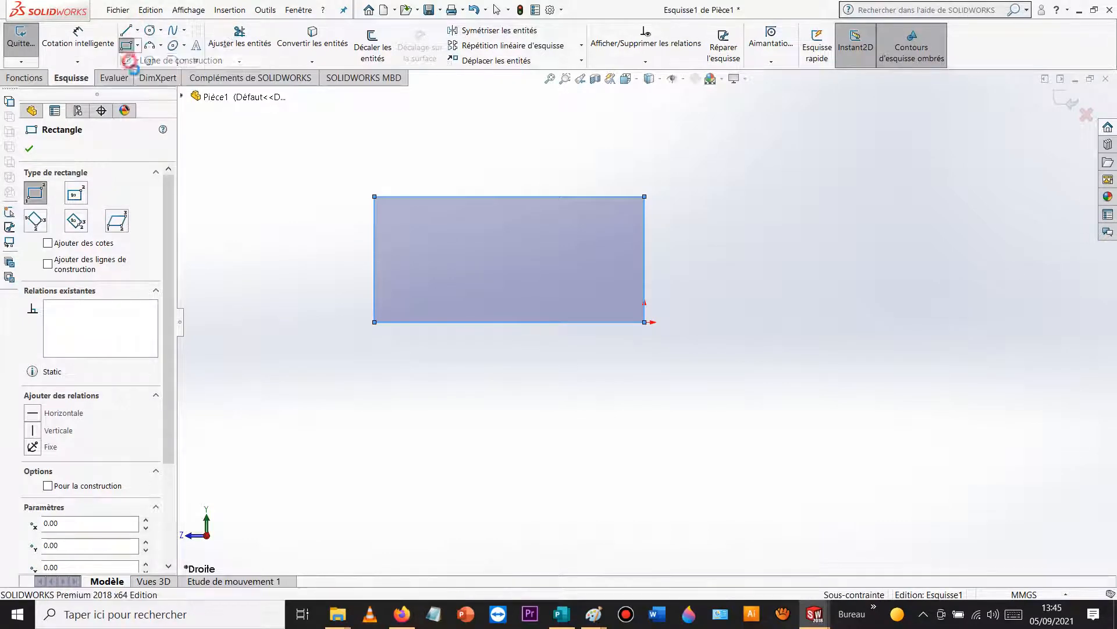
pyautogui.click(327, 322)
pyautogui.click(715, 322)
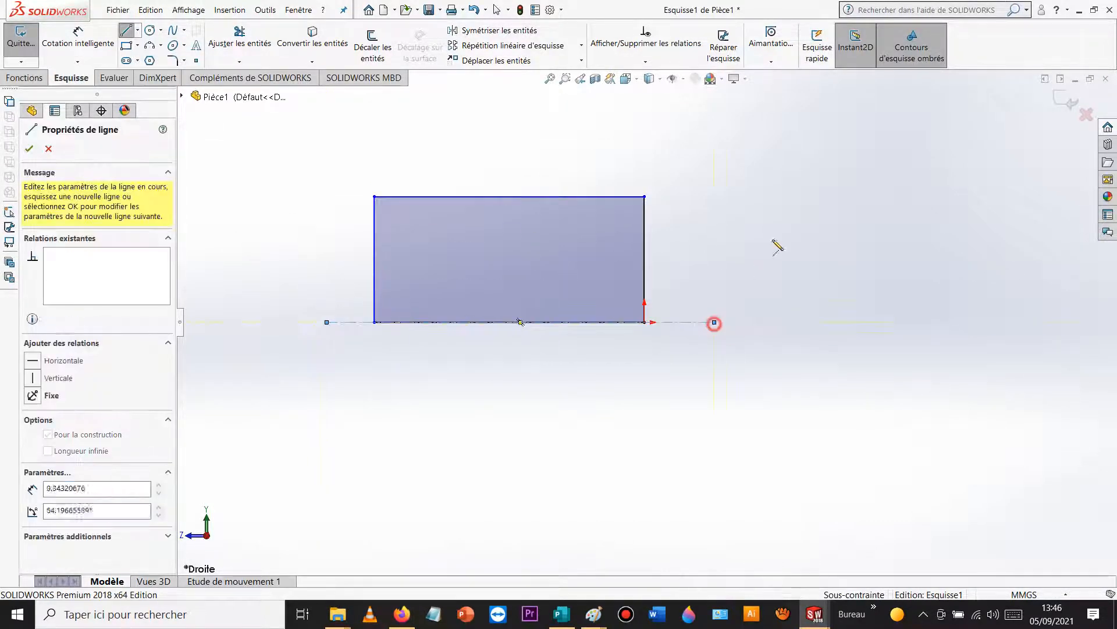
pyautogui.press('Escape')
# Step: Dimension the rectangle's upper edge to the construction line as a doubled diameter distance of 60 mm
pyautogui.click(85, 34)
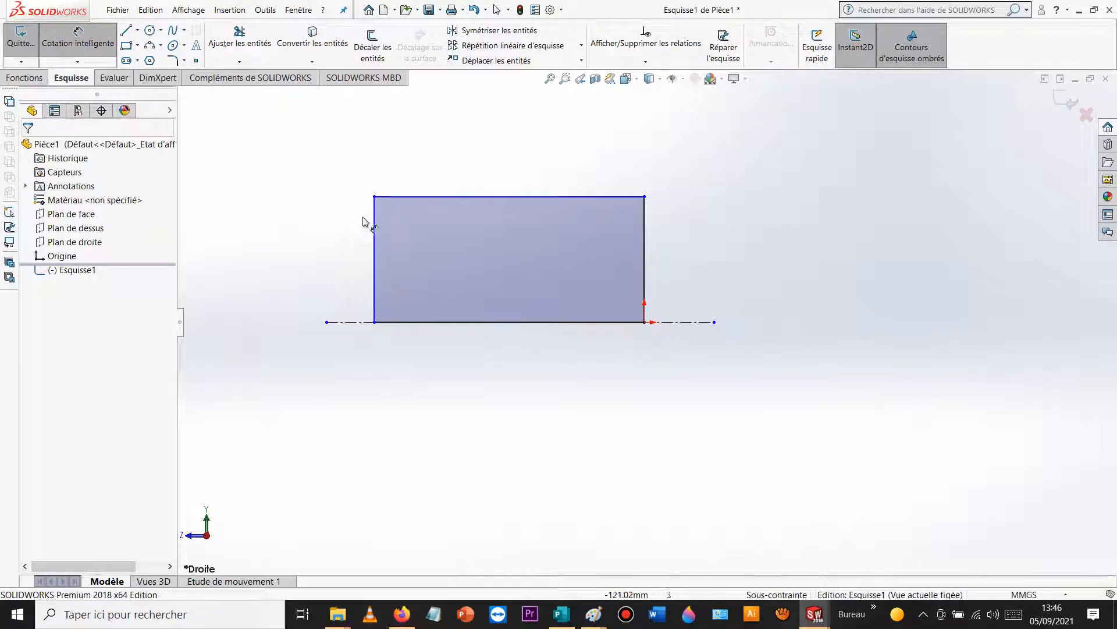
pyautogui.click(380, 321)
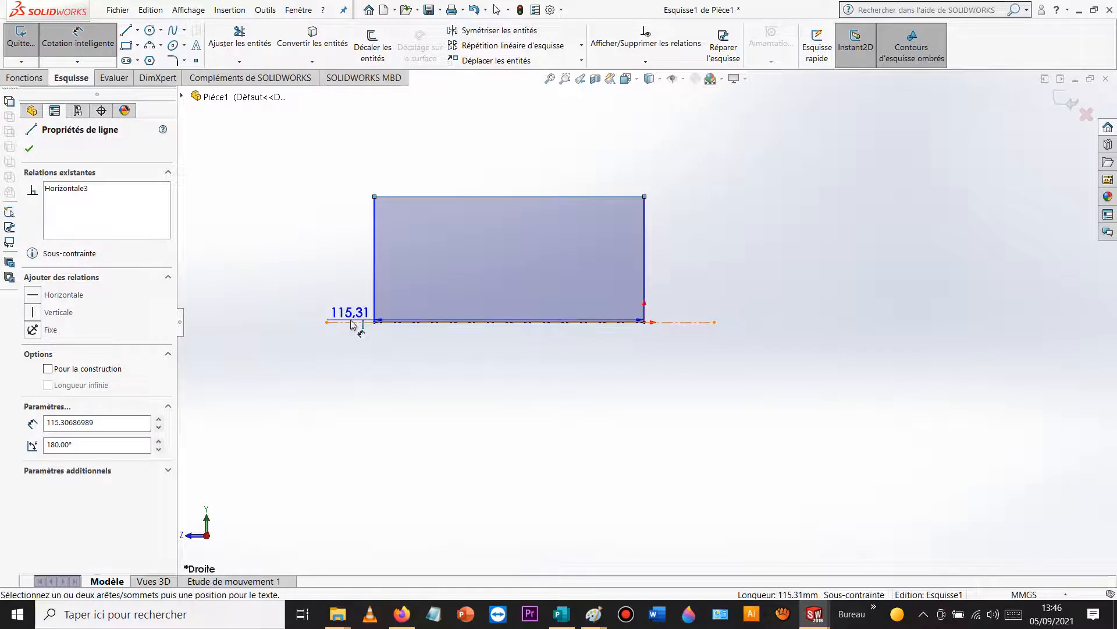
pyautogui.click(351, 322)
pyautogui.click(281, 349)
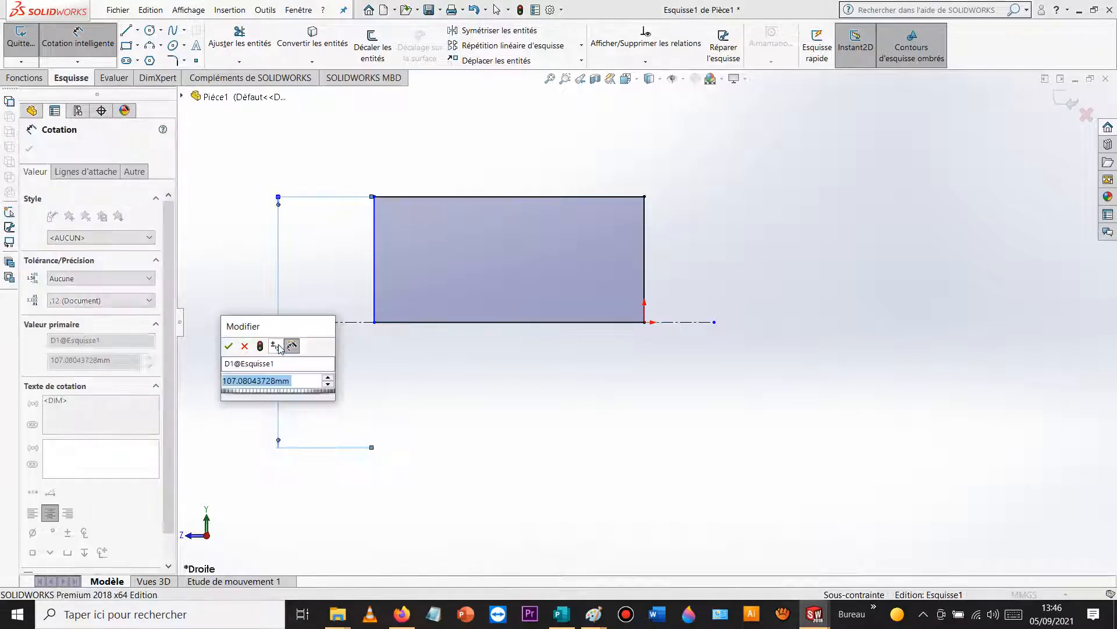
pyautogui.write('60')
pyautogui.press('Return')
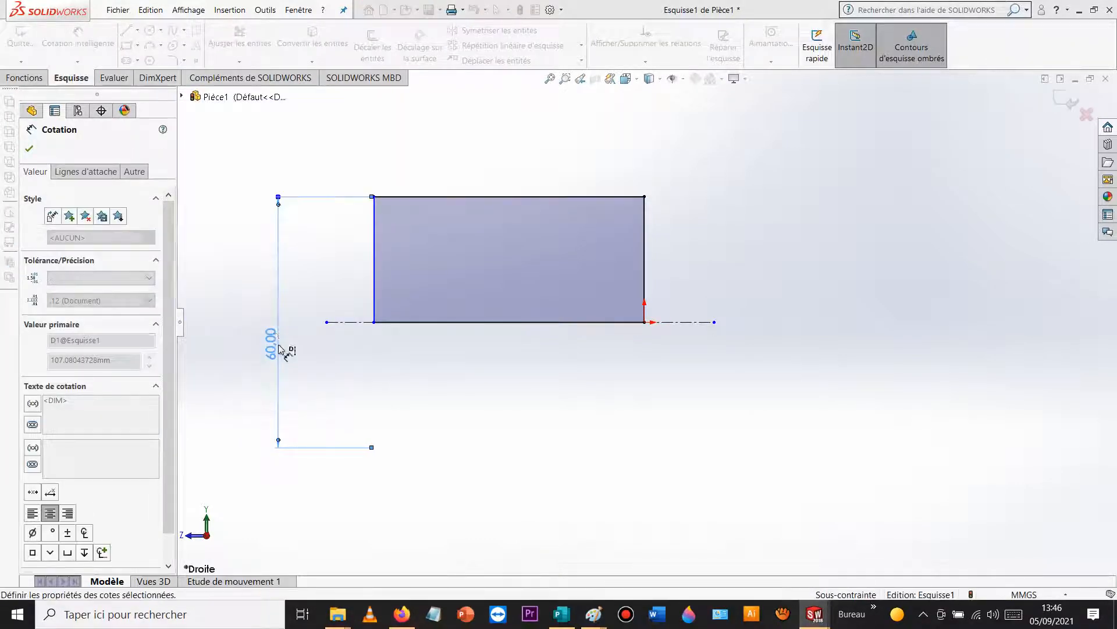
# Step: Add a second diameter dimension between the rectangle's upper edge and the construction line
pyautogui.click(436, 199)
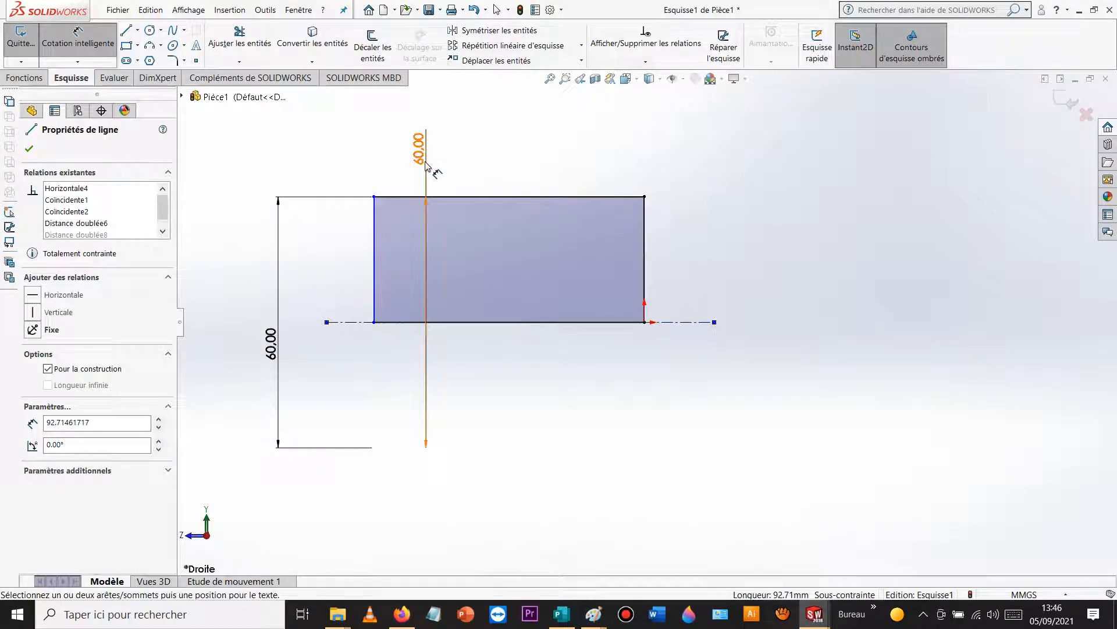
pyautogui.click(429, 169)
pyautogui.press('Escape')
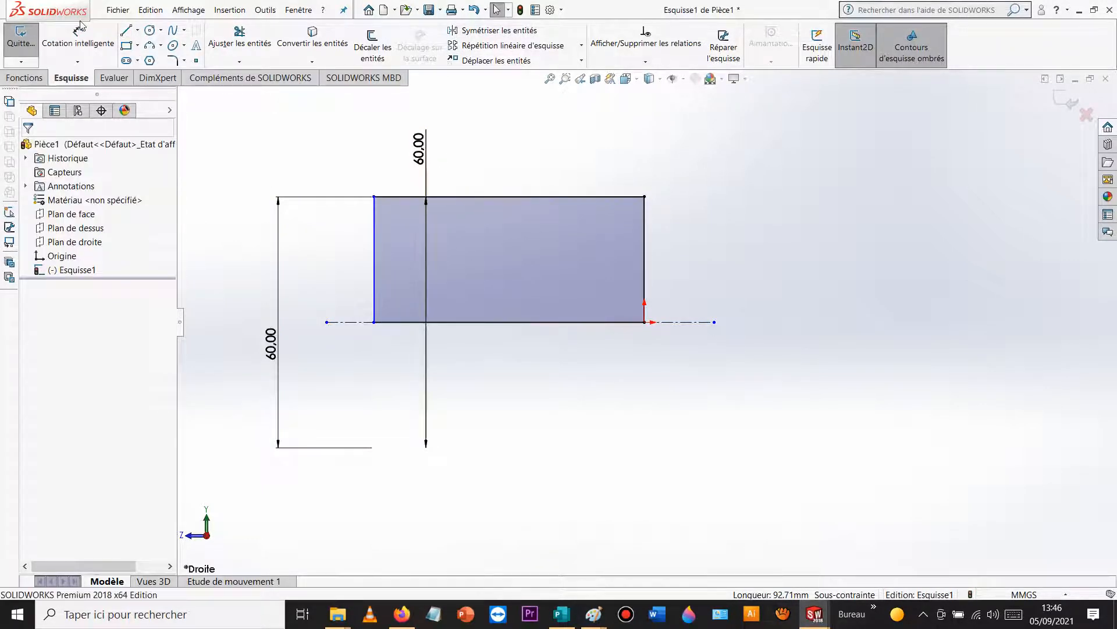
# Step: Dimension the rectangle's length as 84 mm and delete the redundant diameter dimension crossing the rectangle
pyautogui.click(81, 40)
pyautogui.click(546, 198)
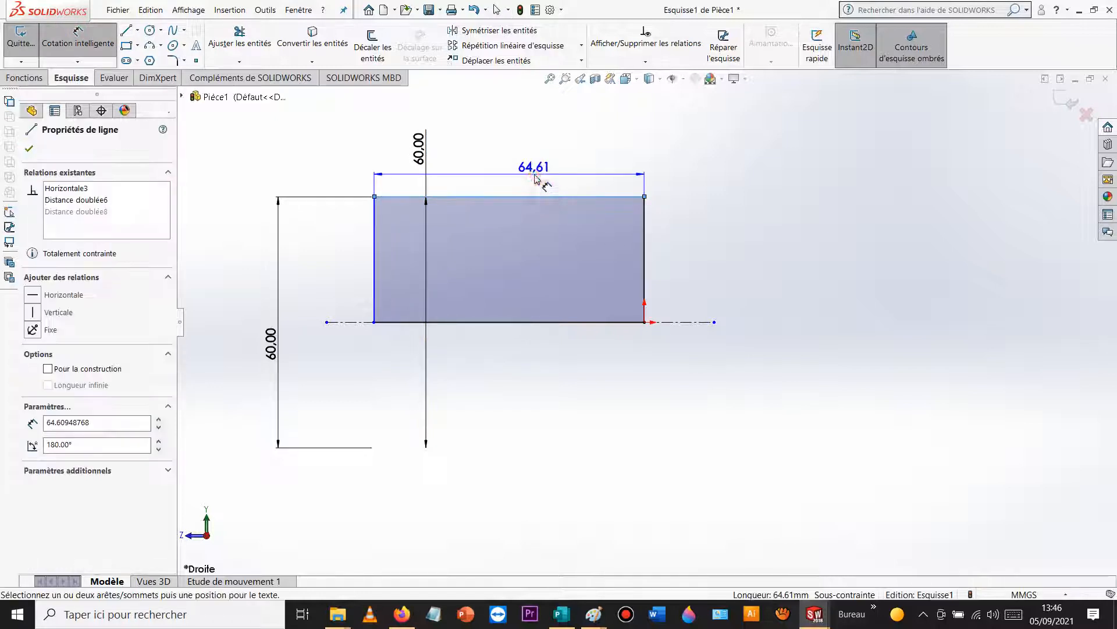
pyautogui.click(535, 173)
pyautogui.write('84')
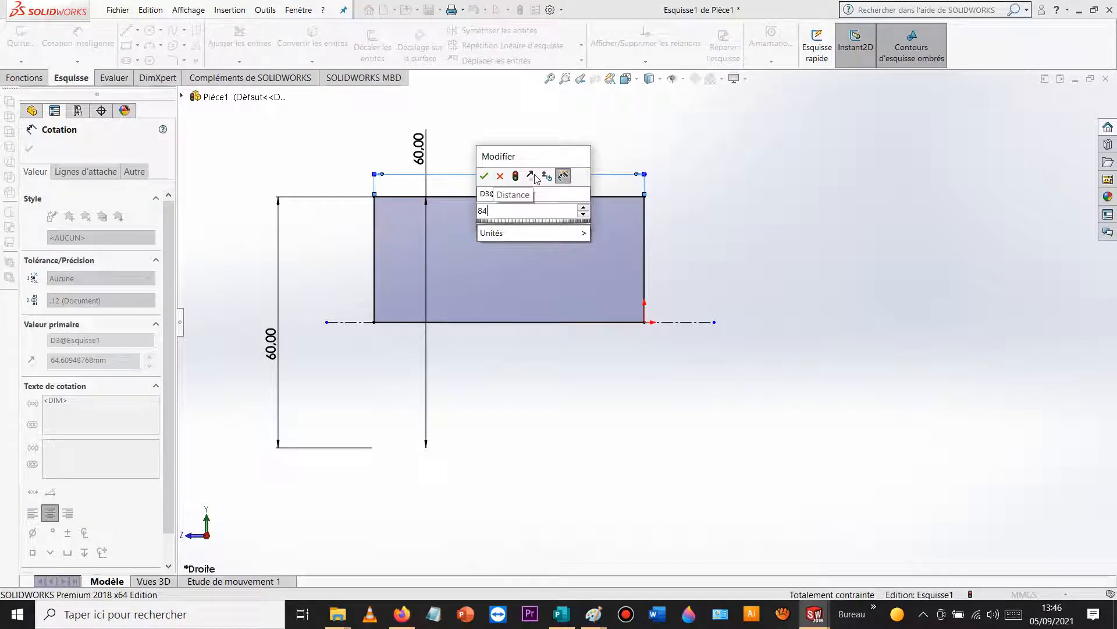
pyautogui.press('Return')
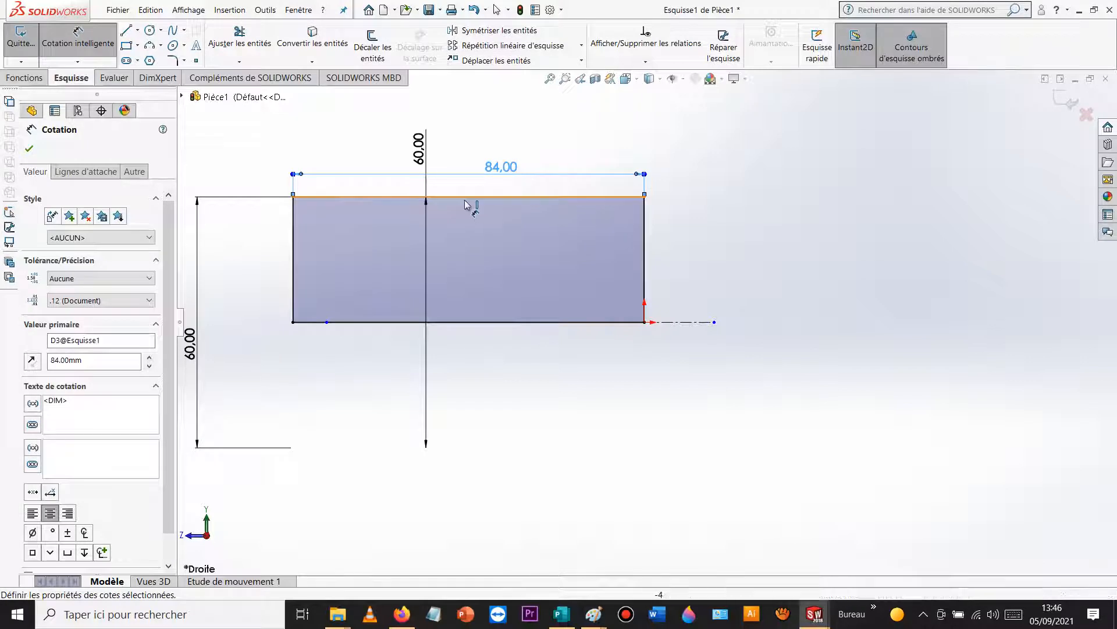
pyautogui.press('Escape')
pyautogui.click(428, 235)
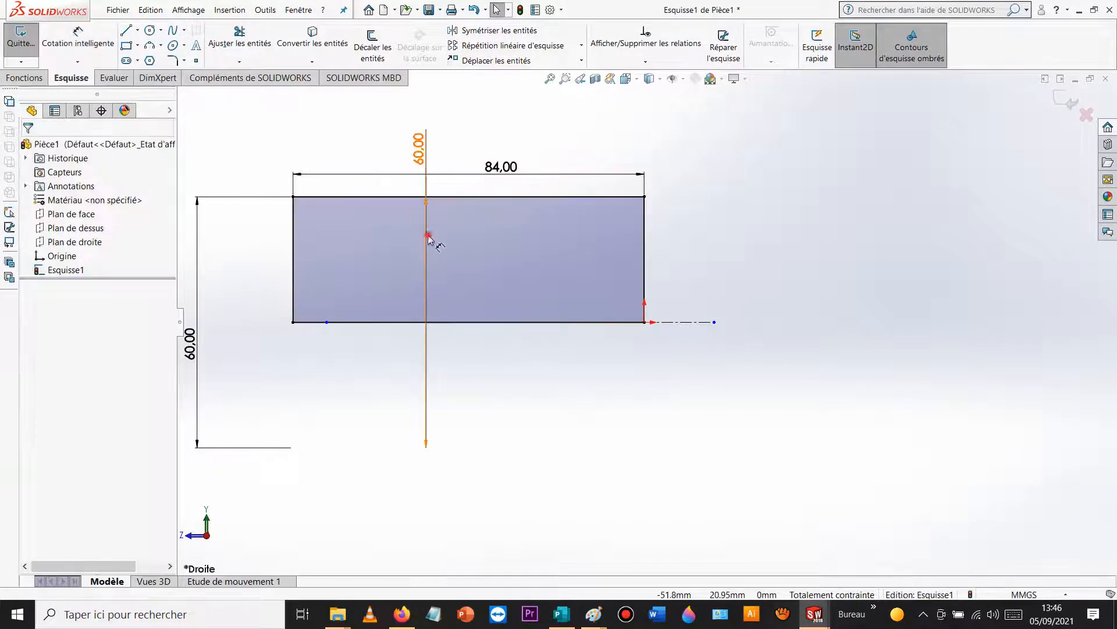
pyautogui.press('Delete')
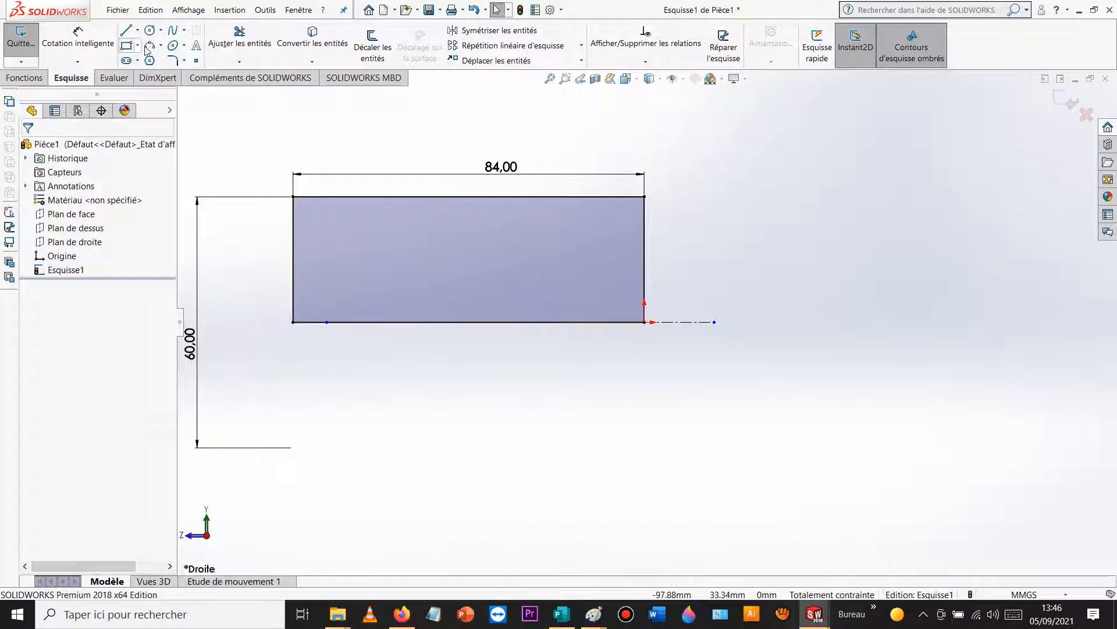
# Step: Revolve the rectangular sketch 360 degrees around the construction line to form the cylindrical stock
pyautogui.click(24, 78)
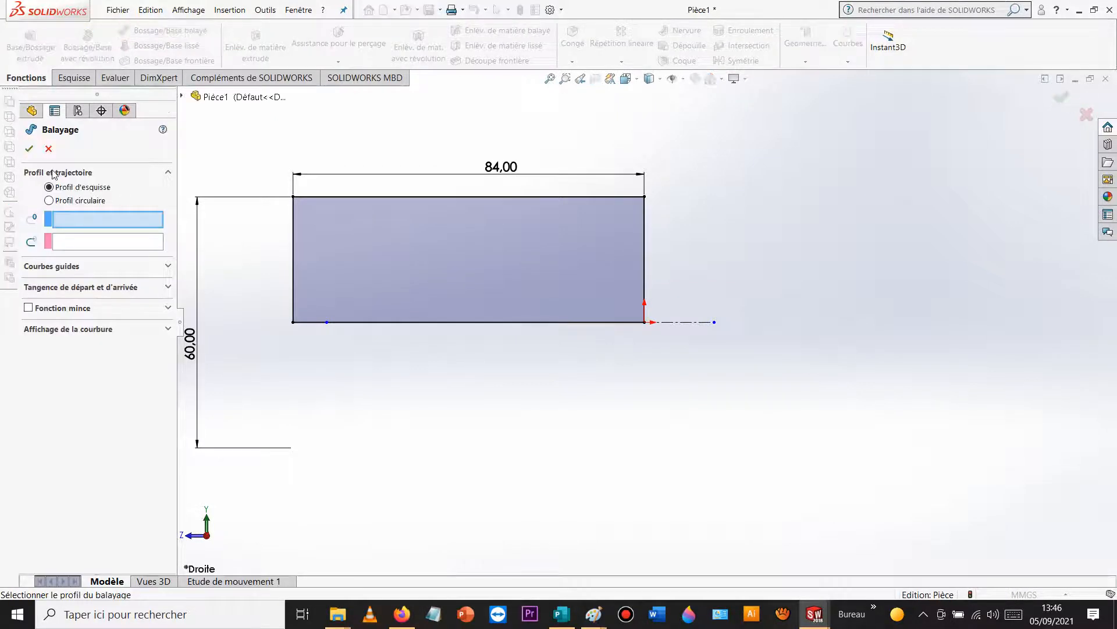
pyautogui.click(49, 151)
pyautogui.click(89, 52)
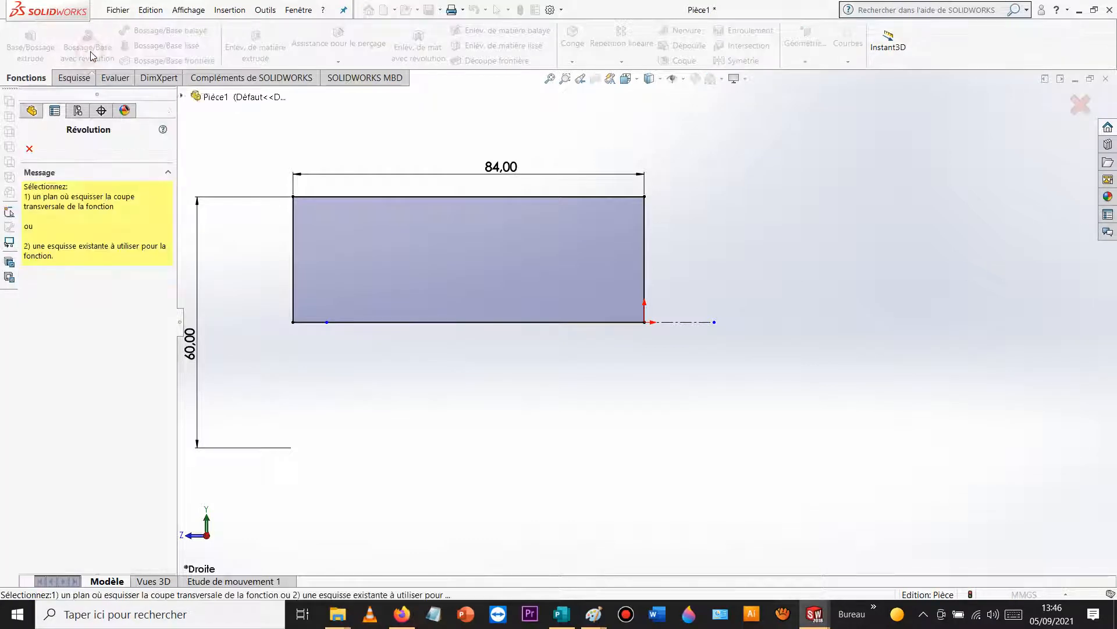
pyautogui.click(508, 197)
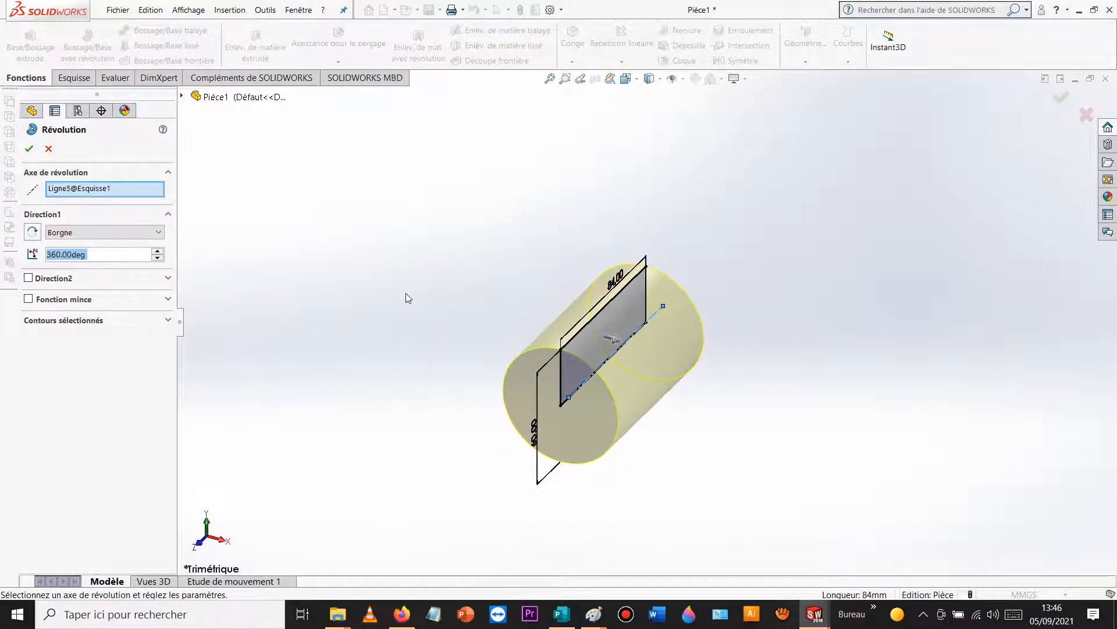
pyautogui.click(29, 148)
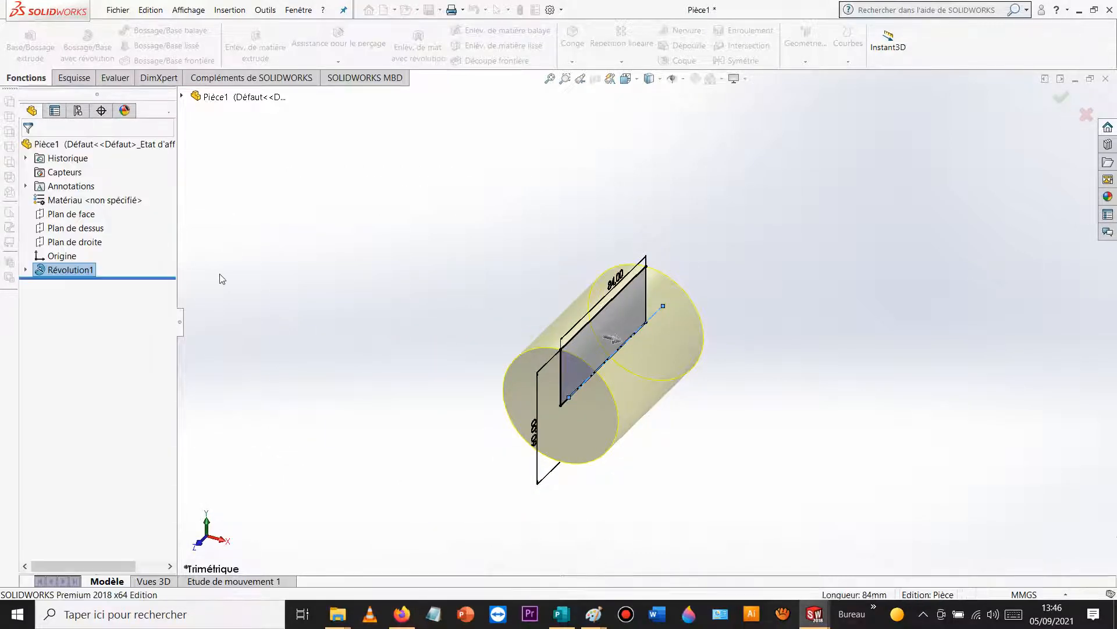
# Step: Orient the view to the right side and start a line sketch on the Plan de droite
pyautogui.click(649, 79)
pyautogui.click(689, 148)
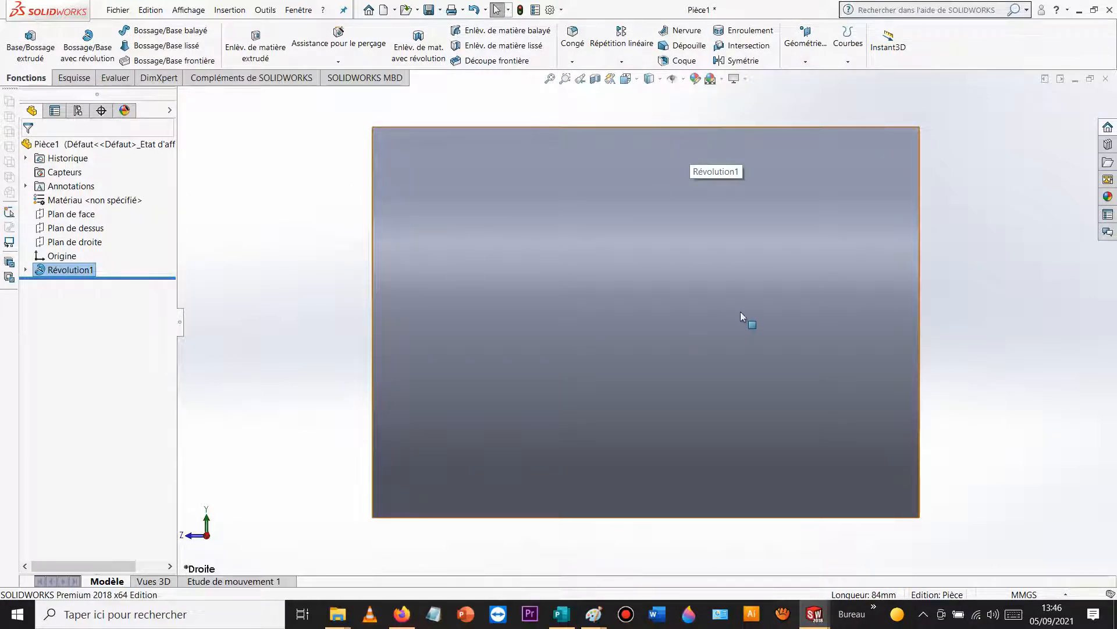
pyautogui.click(85, 78)
pyautogui.click(125, 45)
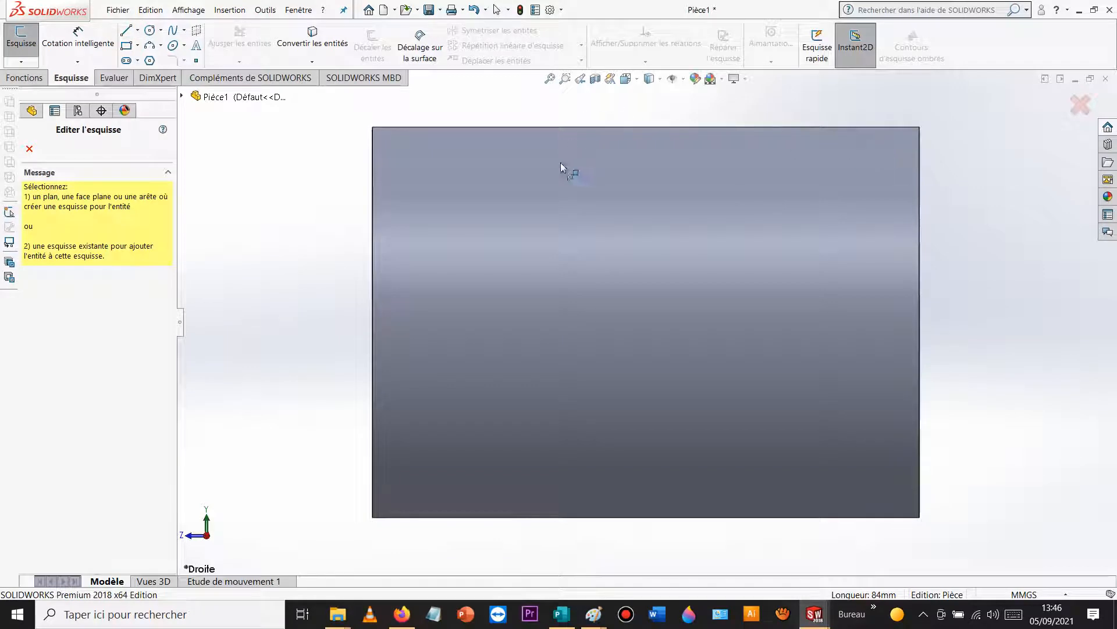
pyautogui.click(182, 97)
pyautogui.click(235, 194)
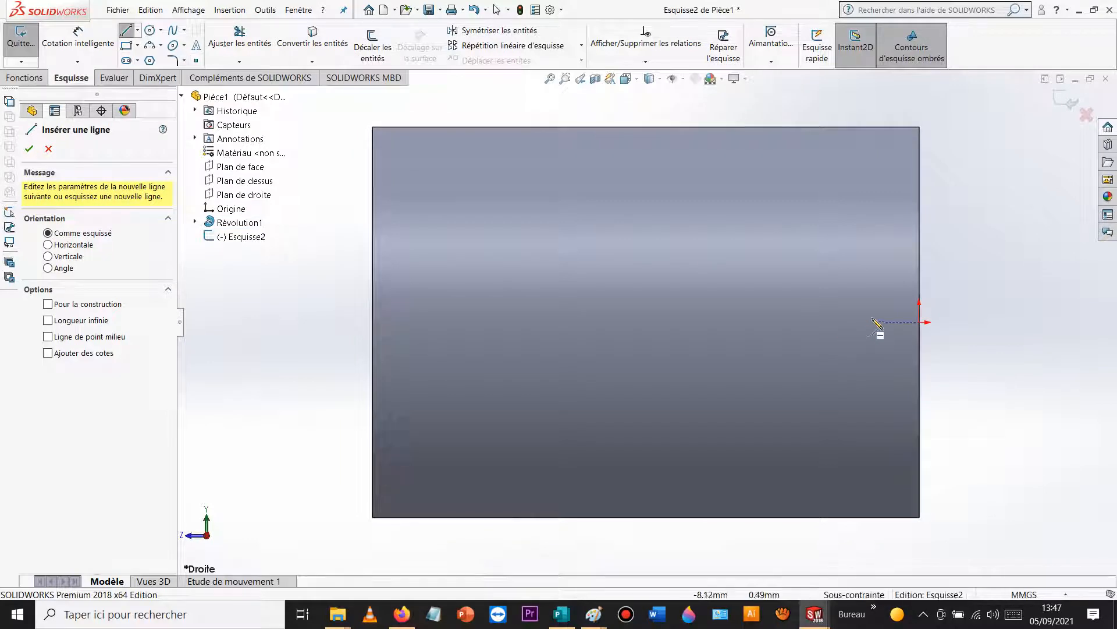
# Step: Sketch a stepped profile: end face from corner to origin, short axial segment, rise, 8.6 mm horizontal, 2.3 mm rise, and a horizontal line about 22.6 mm long
pyautogui.click(925, 323)
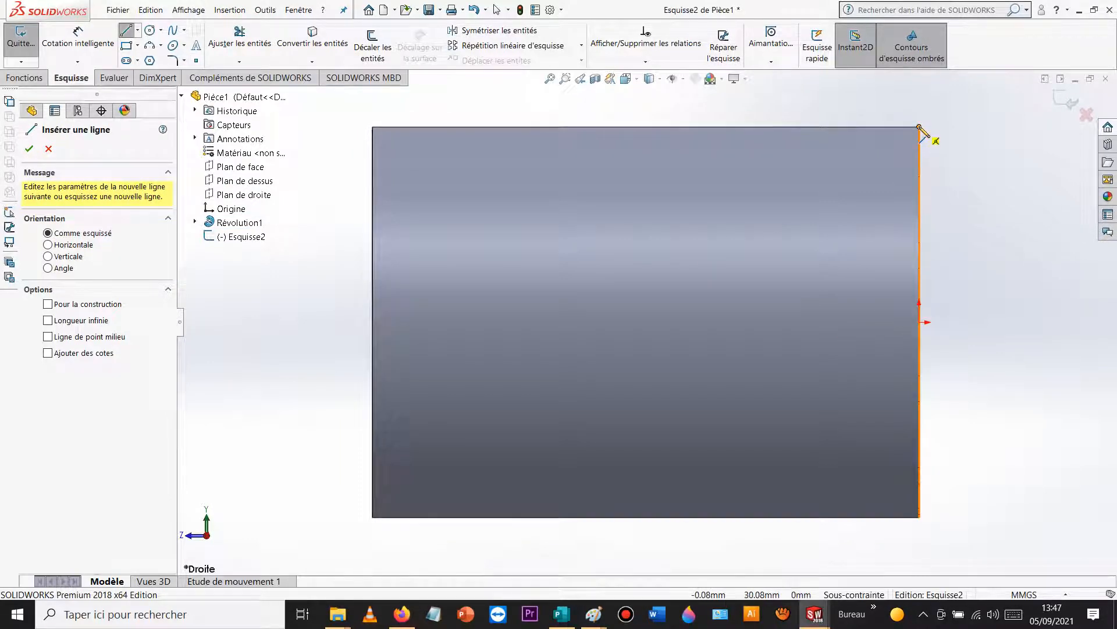
pyautogui.click(920, 128)
pyautogui.click(920, 322)
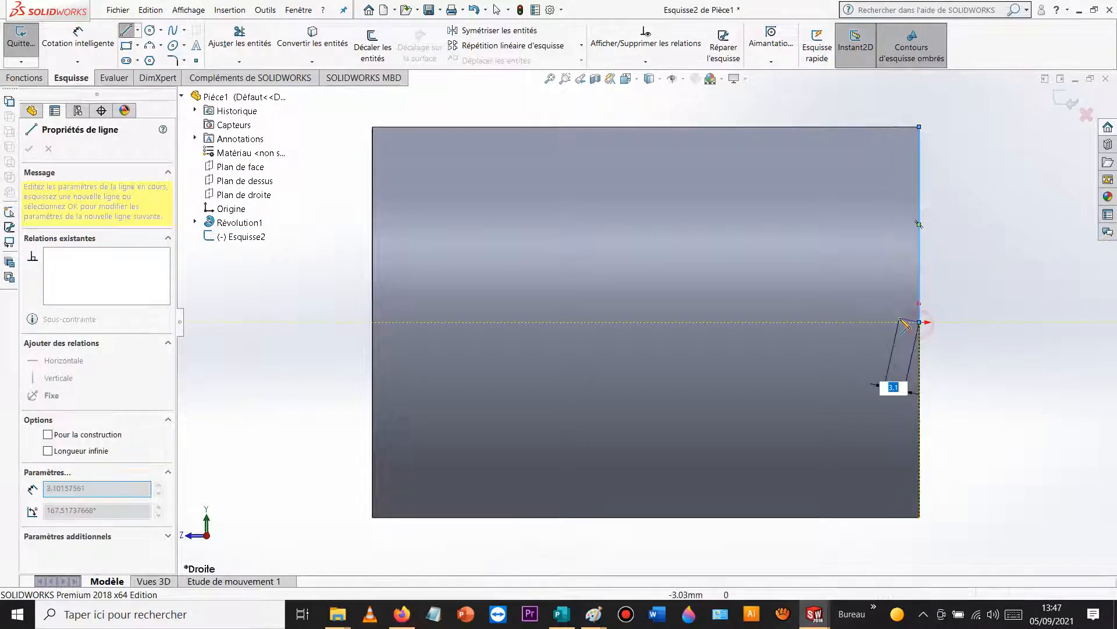
pyautogui.click(906, 267)
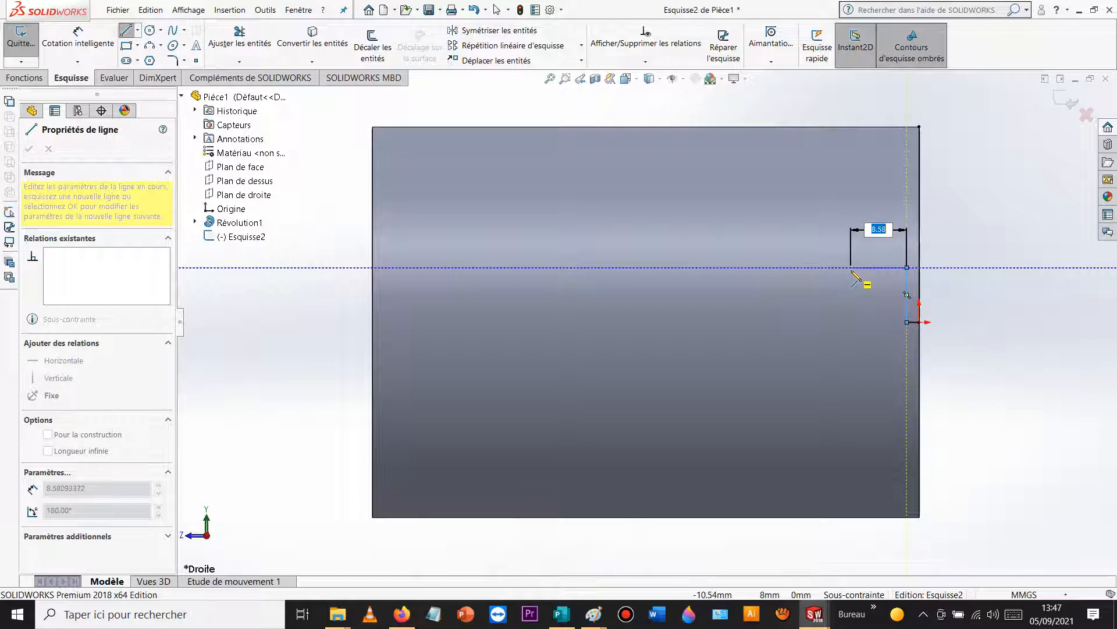
pyautogui.click(851, 267)
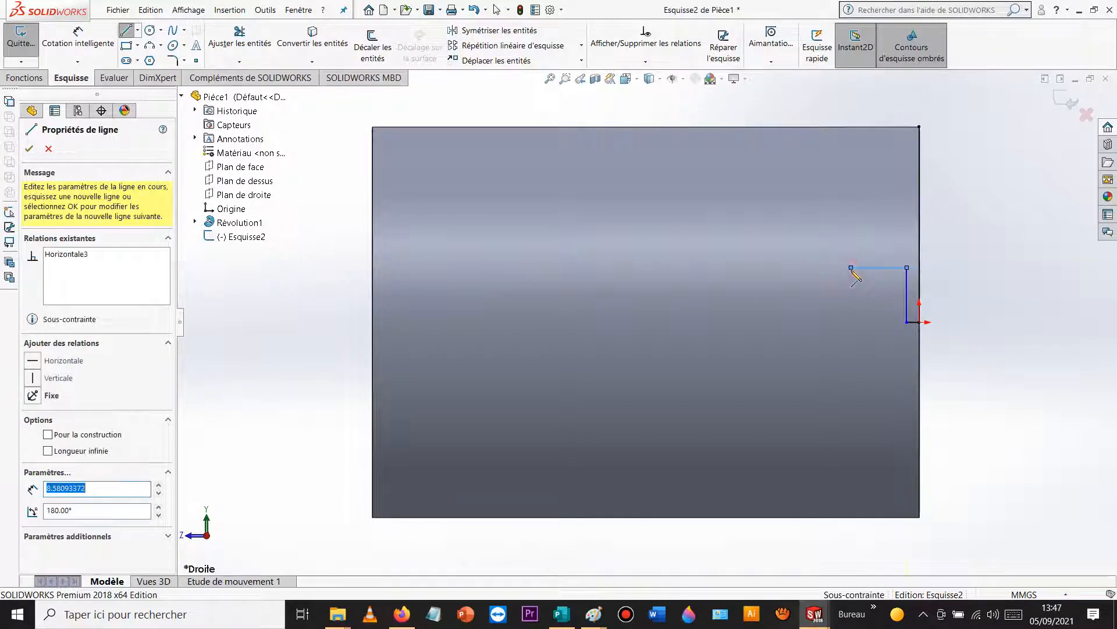
pyautogui.click(851, 252)
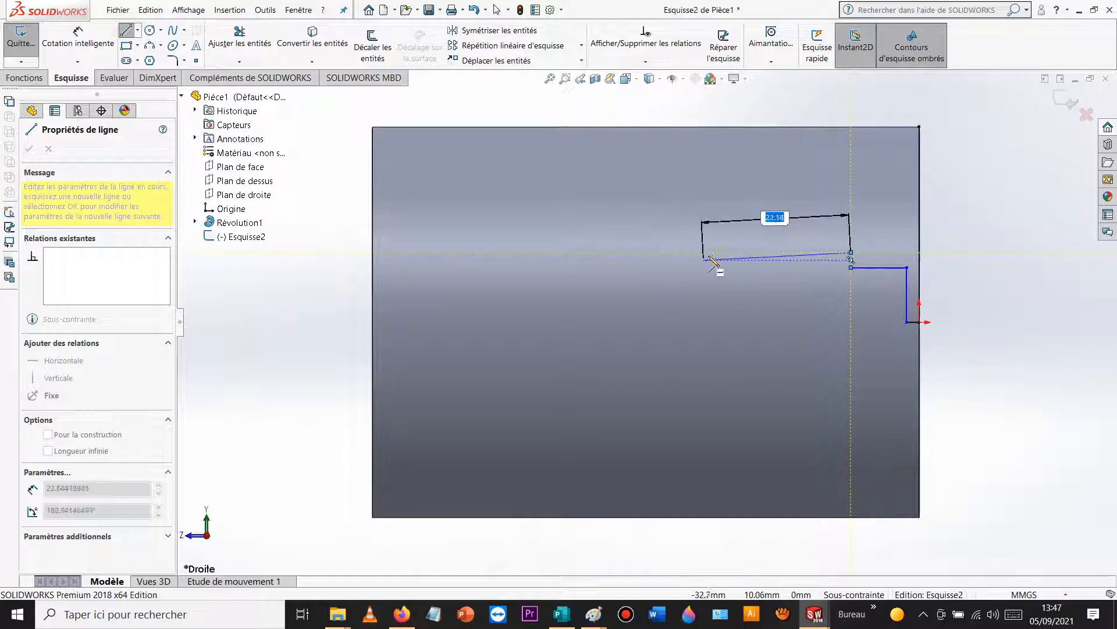
pyautogui.click(704, 252)
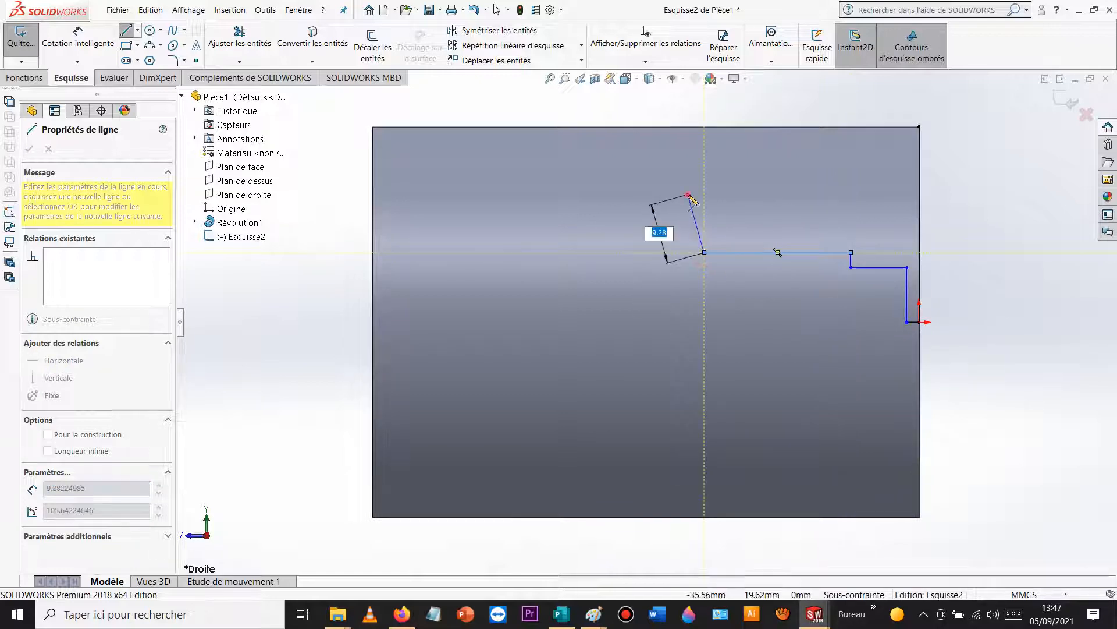
pyautogui.press('Escape')
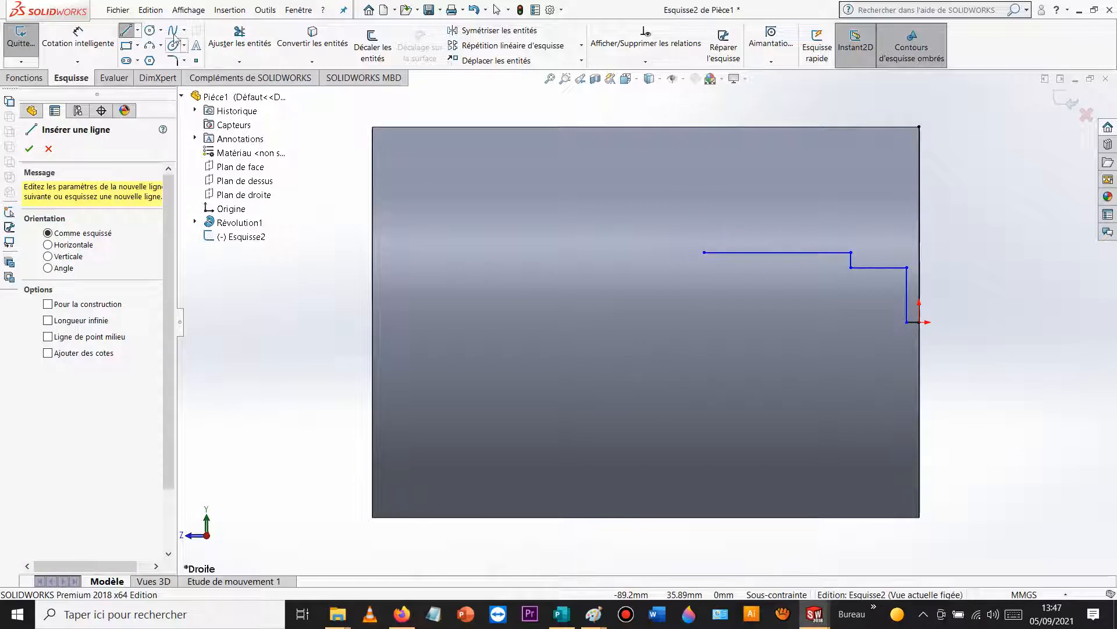
# Step: Dimension the distance between the stock's end face and the profile's first vertical line as 2 mm
pyautogui.click(90, 32)
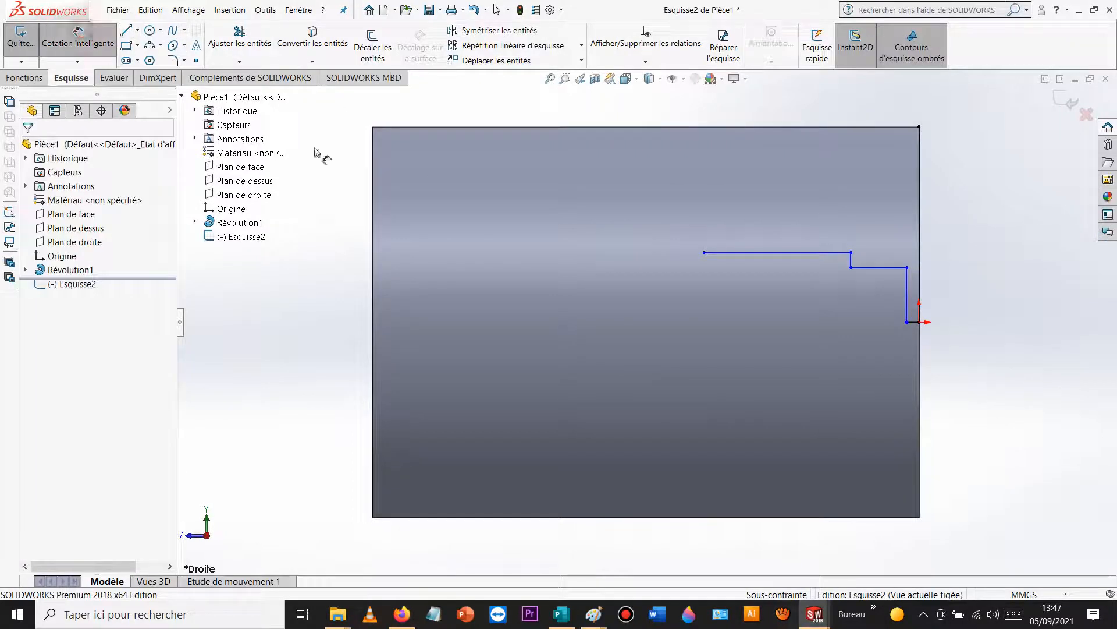
pyautogui.click(908, 294)
pyautogui.click(964, 236)
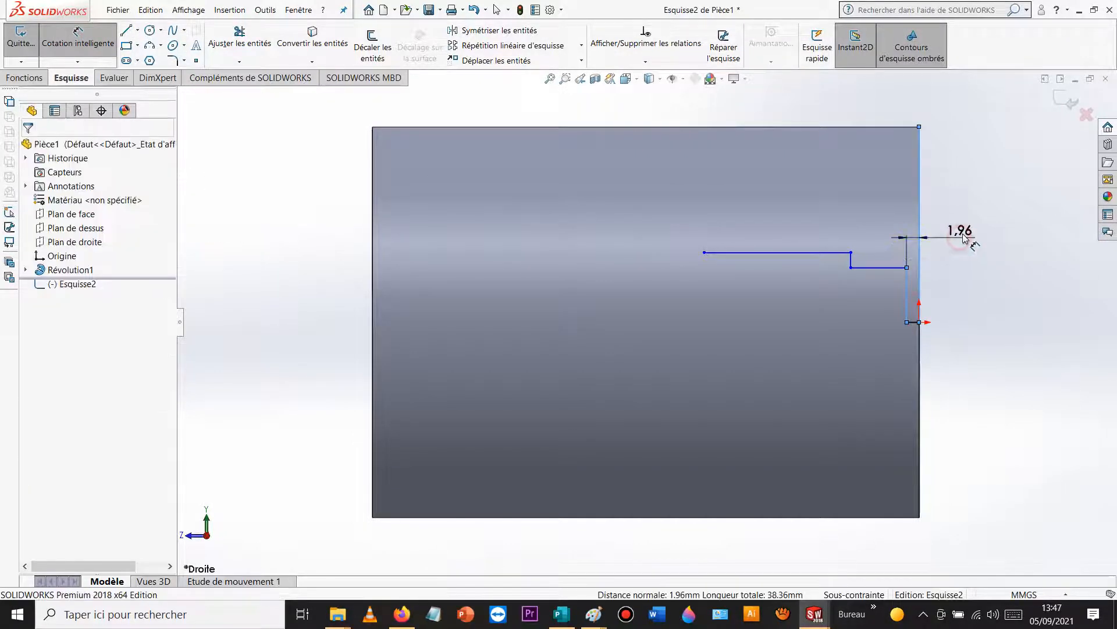
pyautogui.write('2.00mm')
pyautogui.press('Return')
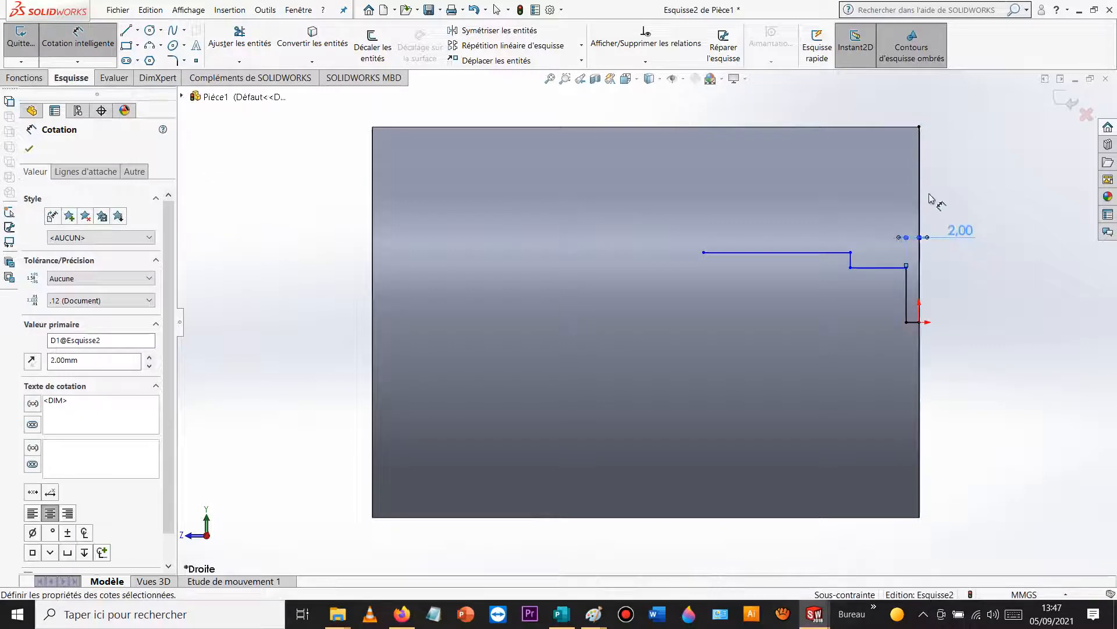
pyautogui.click(879, 268)
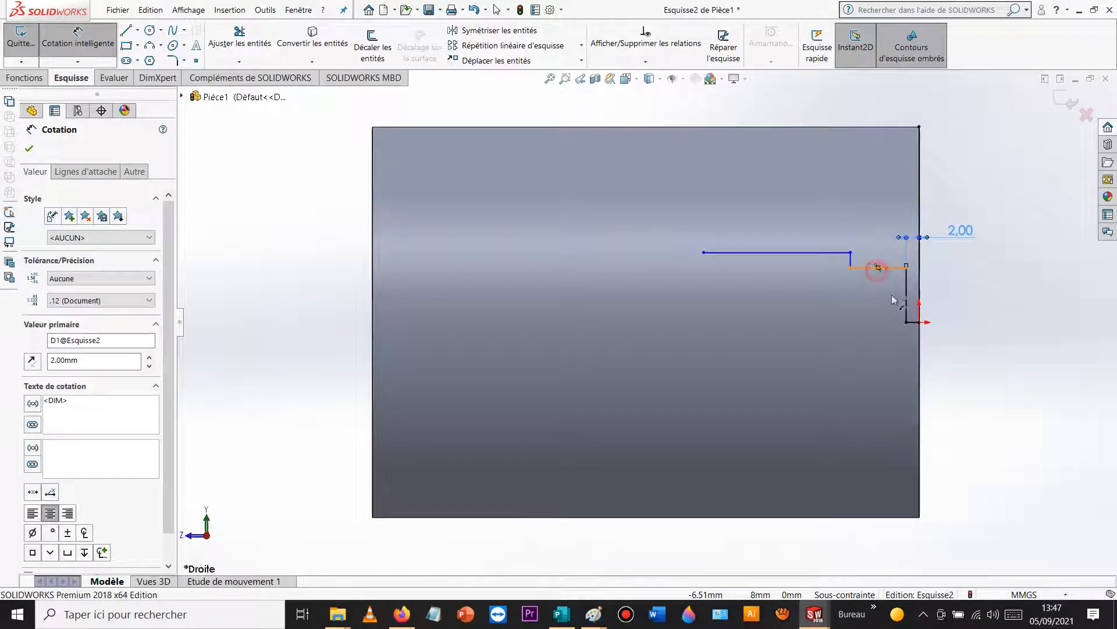
pyautogui.press('Escape')
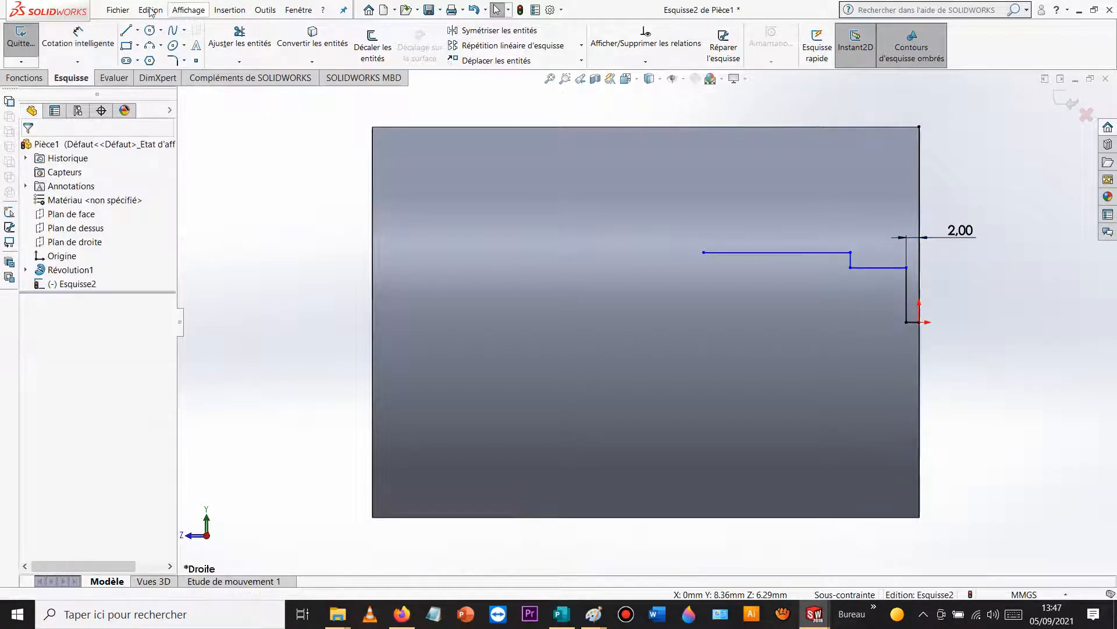
# Step: Draw a horizontal construction line from the origin outward beyond the stock's end face
pyautogui.click(137, 29)
pyautogui.click(127, 63)
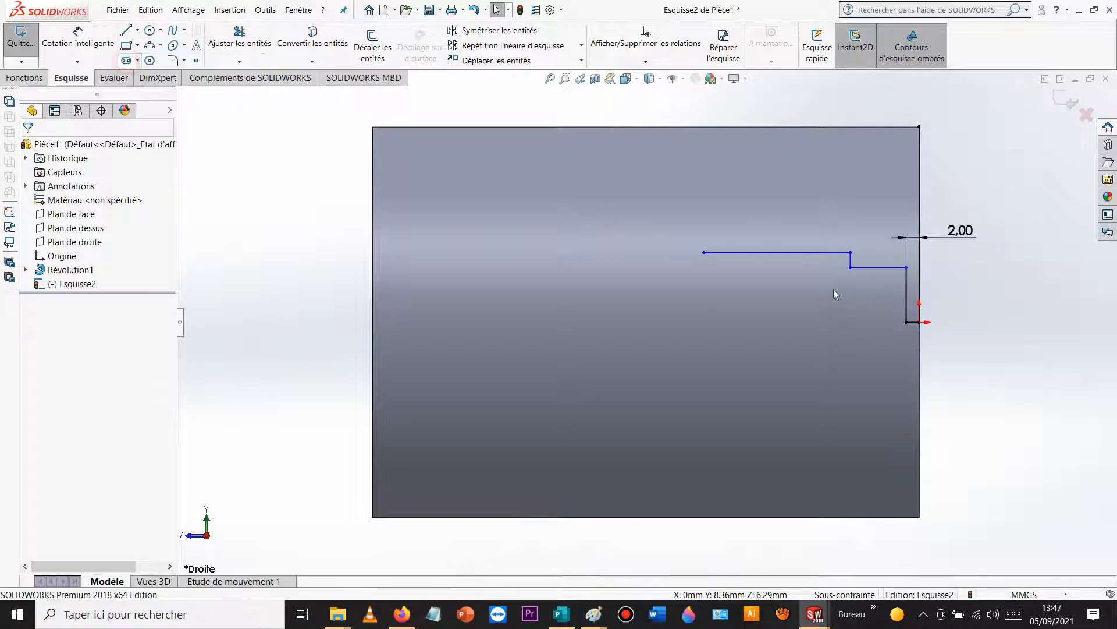
pyautogui.click(919, 322)
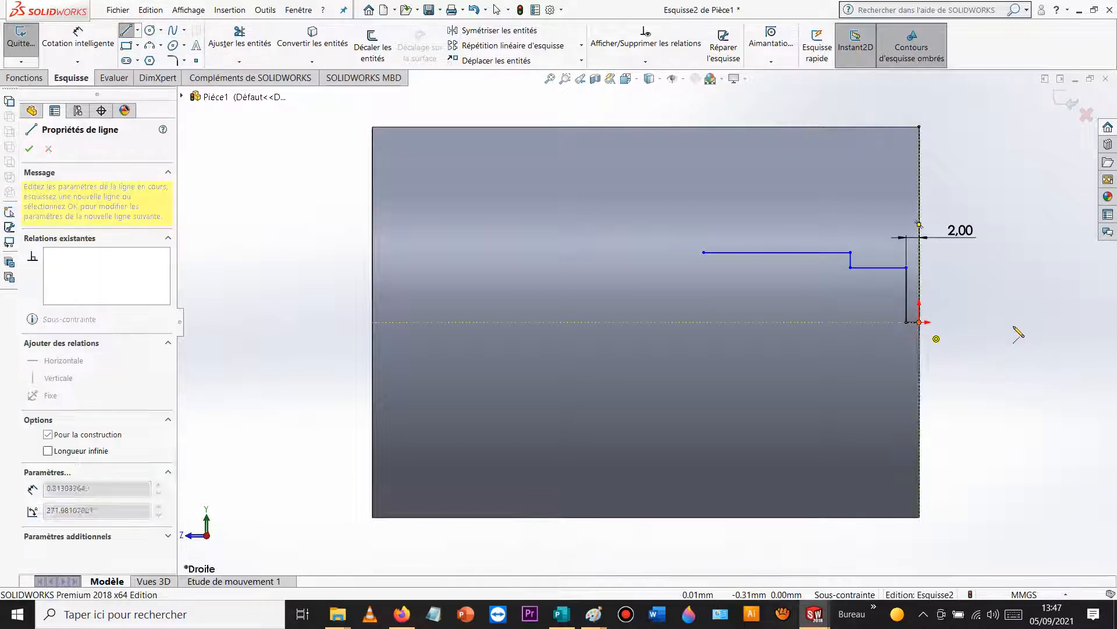
pyautogui.click(1016, 322)
pyautogui.press('Escape')
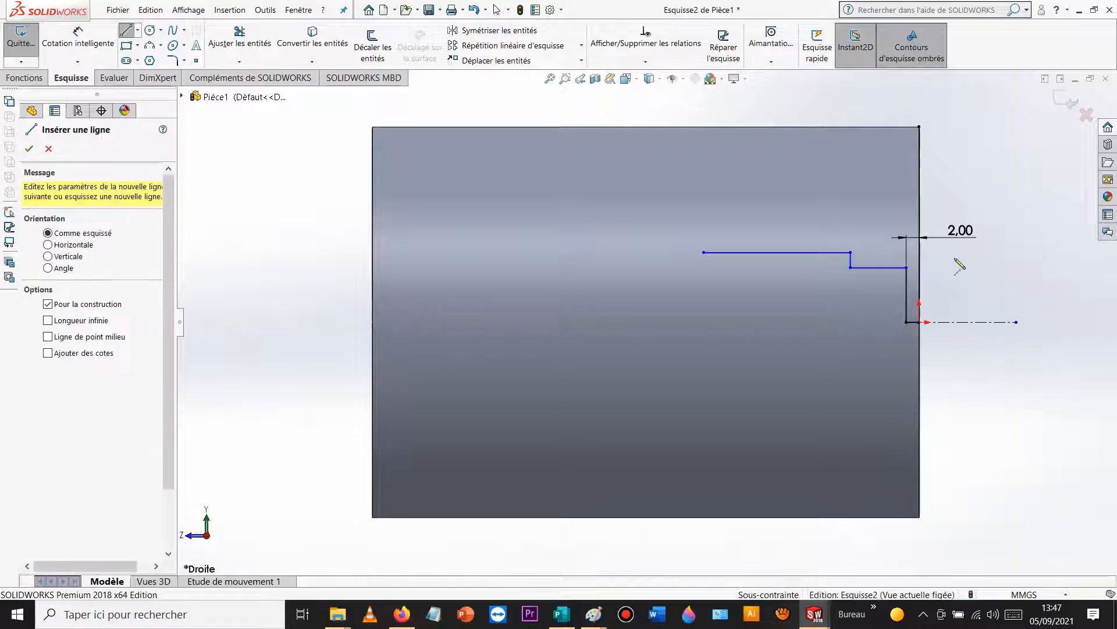
# Step: Dimension the profile's first horizontal line to the construction line as a doubled diameter distance of 10 mm
pyautogui.click(77, 35)
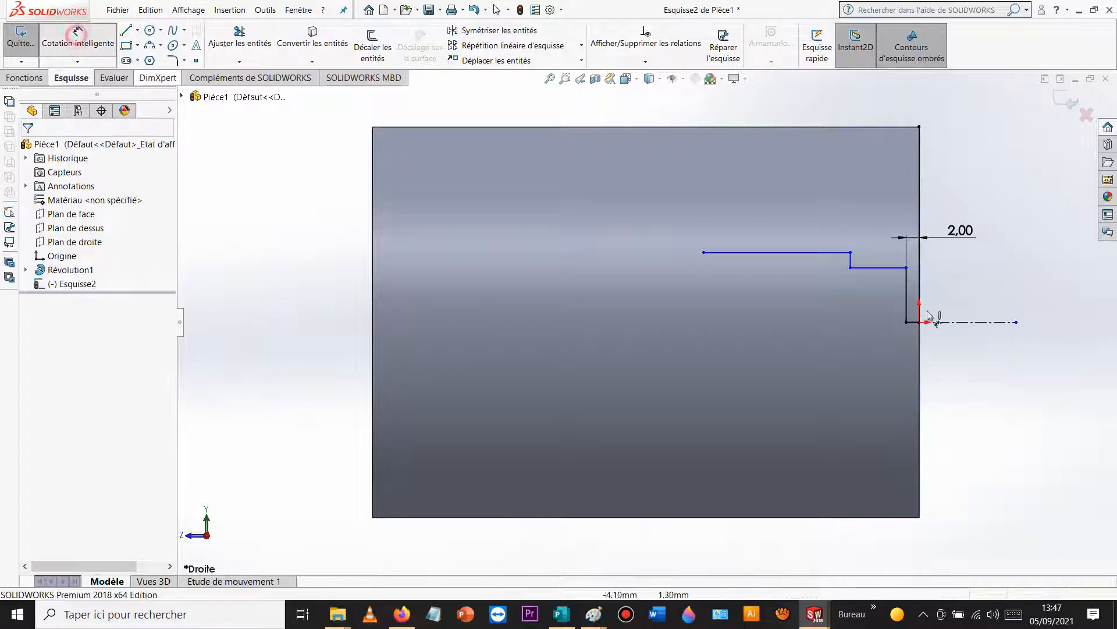
pyautogui.click(879, 269)
pyautogui.click(989, 322)
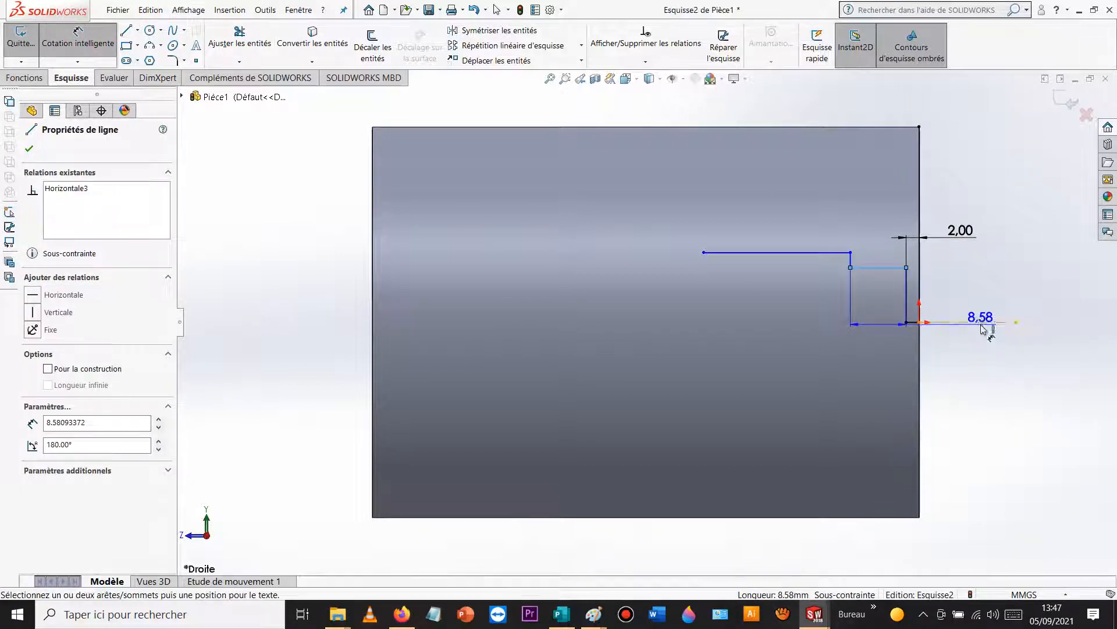
pyautogui.click(1045, 361)
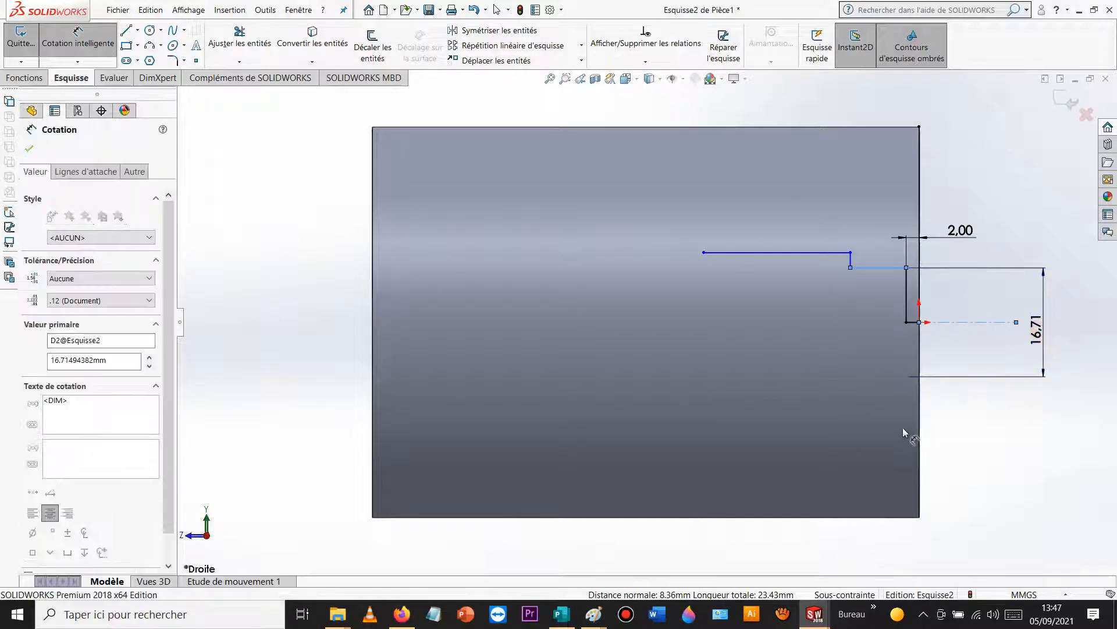
pyautogui.write('10')
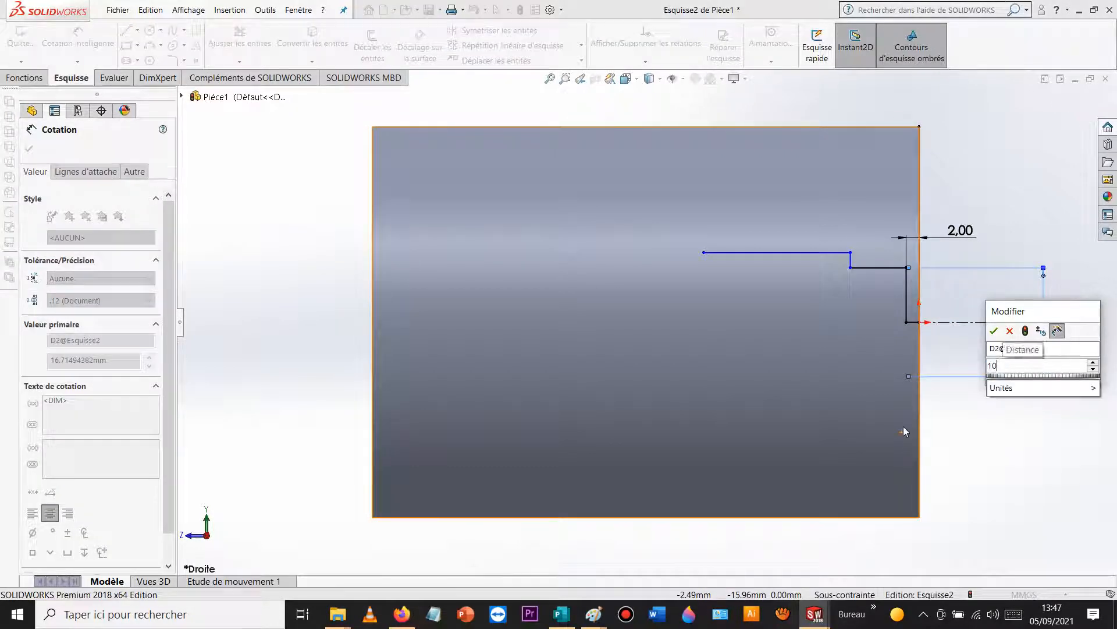
pyautogui.press('Return')
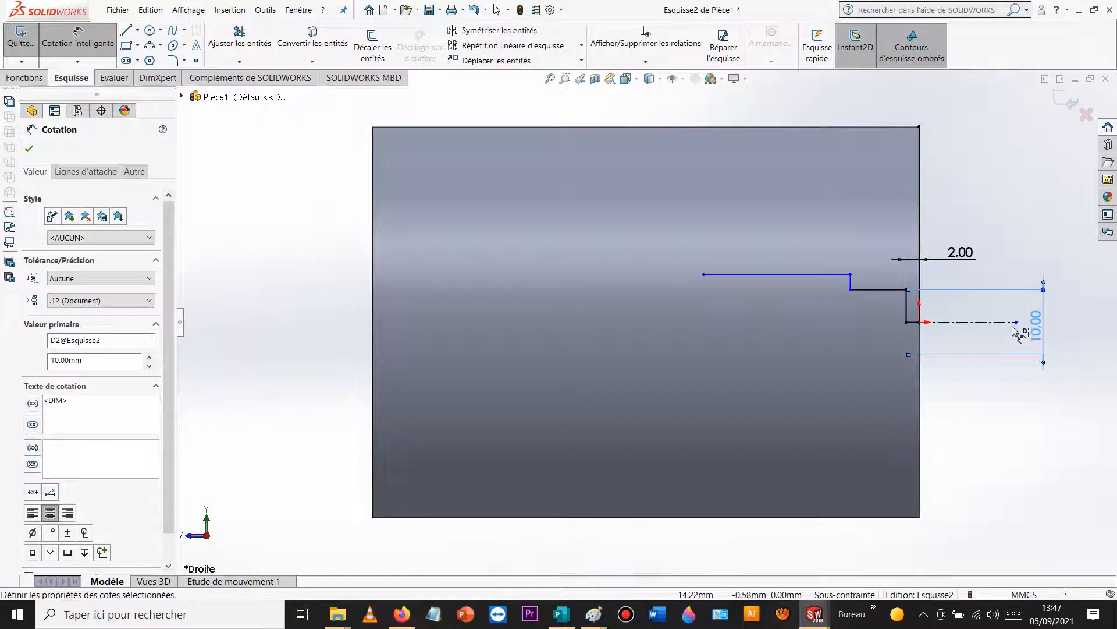
# Step: Dimension the distance between the profile's two vertical lines as 9 mm
pyautogui.click(851, 287)
pyautogui.click(907, 311)
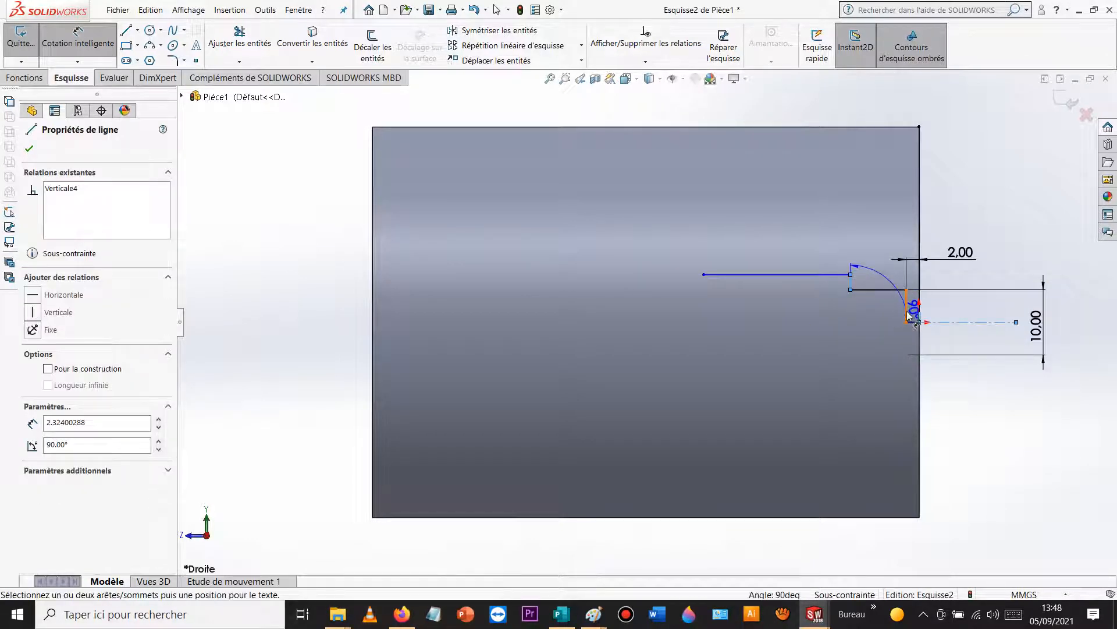
pyautogui.click(899, 207)
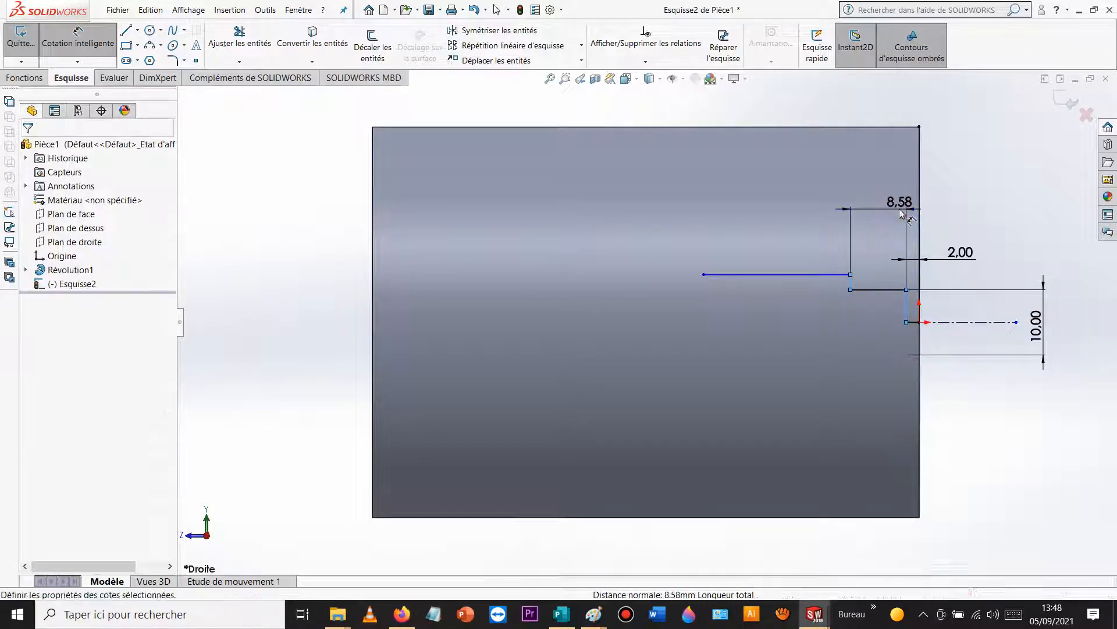
pyautogui.write('9.00mm')
pyautogui.press('Return')
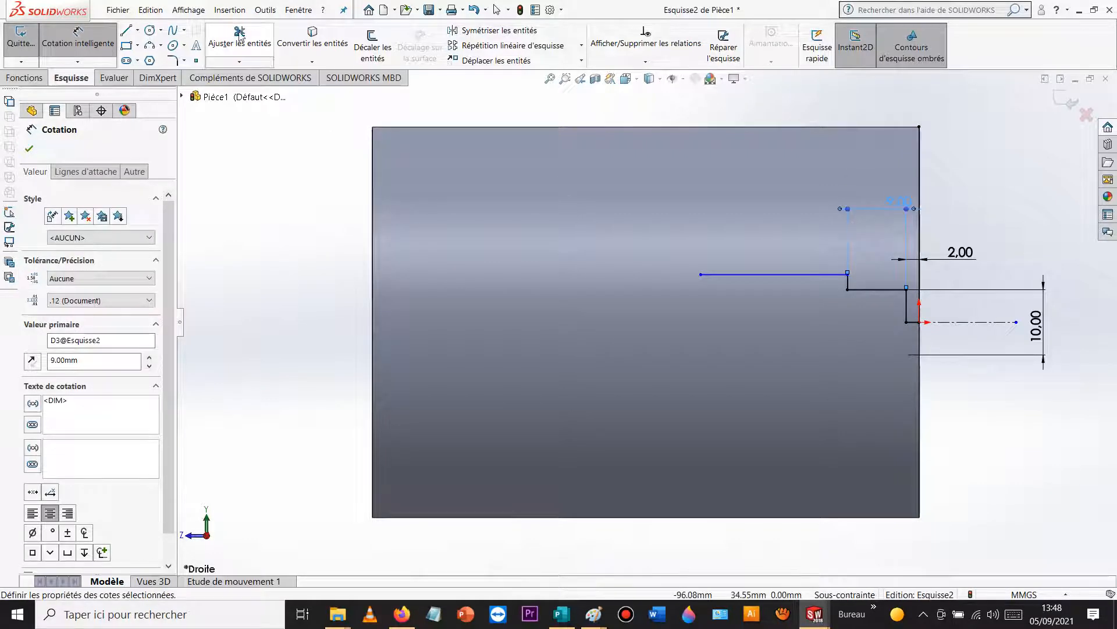
# Step: Consult the part drawing in Publisher and sketch a 1 mm equal-distance chamfer at the inner corner of the 10 mm diameter step
pyautogui.click(183, 60)
pyautogui.click(189, 87)
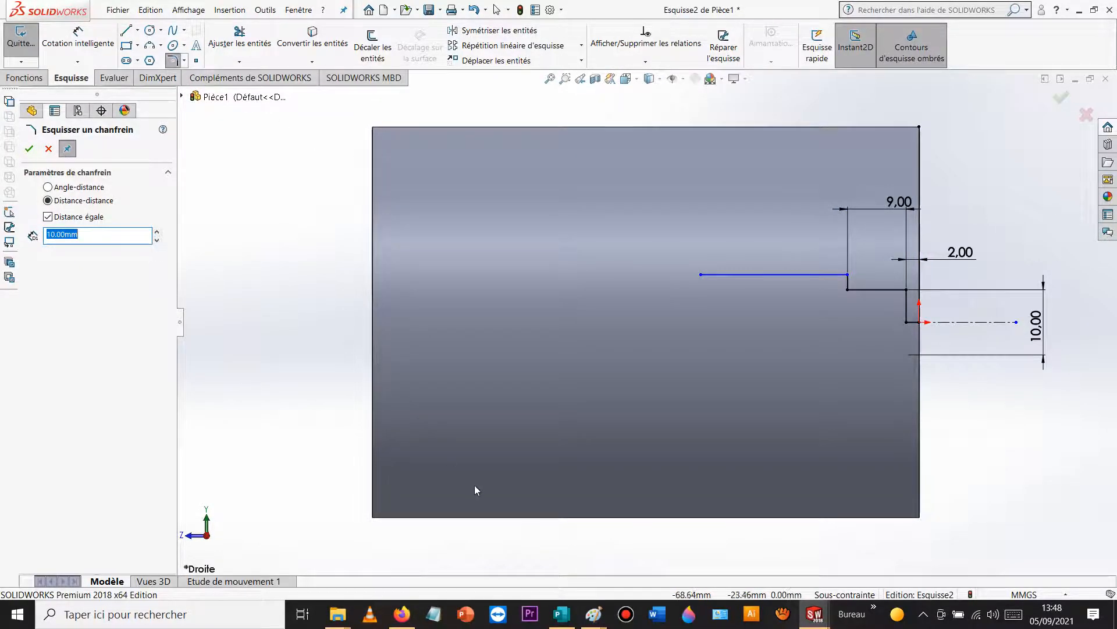
pyautogui.click(569, 615)
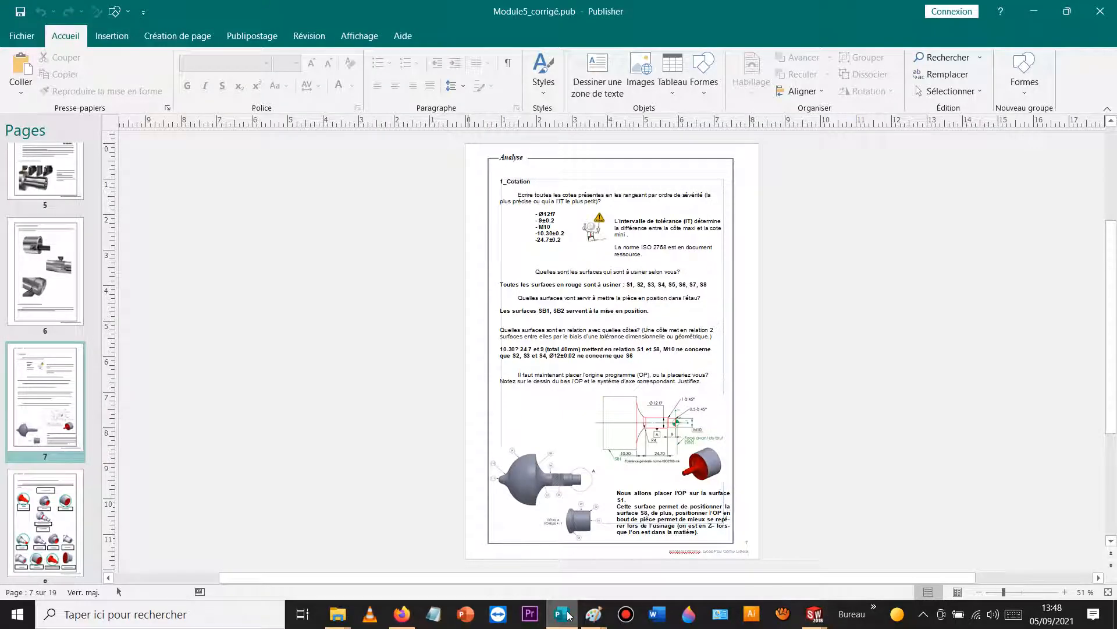
pyautogui.click(567, 615)
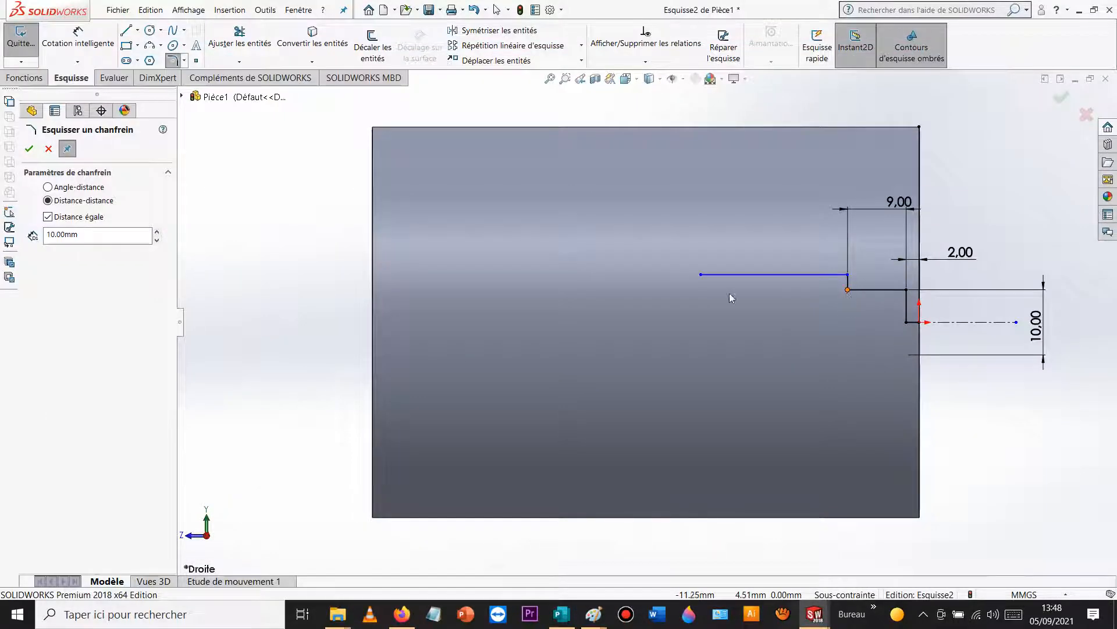
pyautogui.doubleClick(79, 235)
pyautogui.write('1')
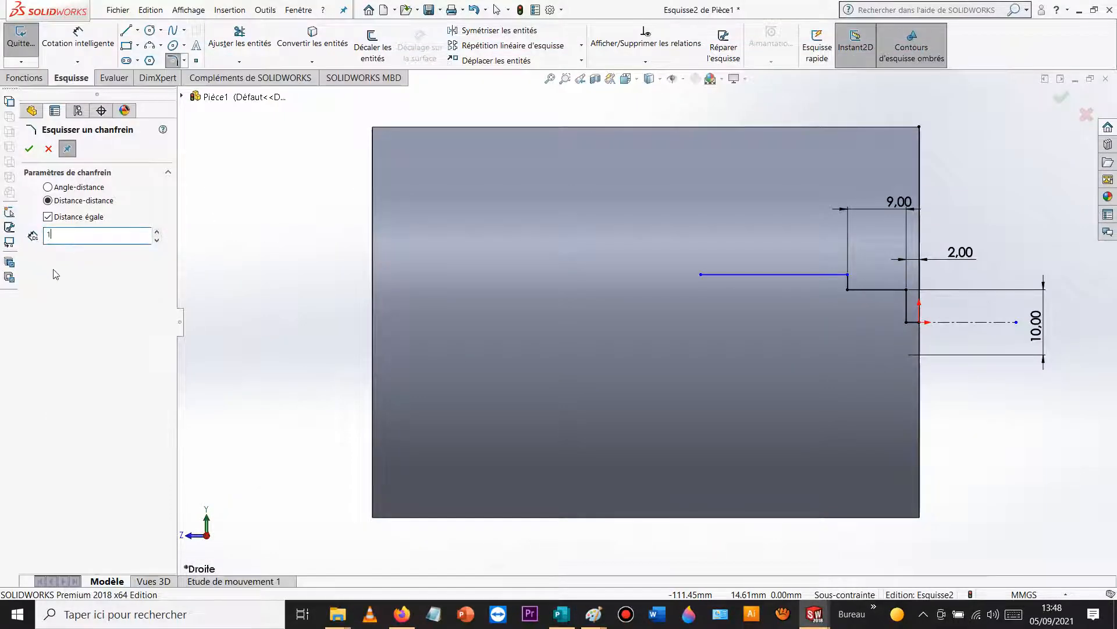
pyautogui.click(847, 290)
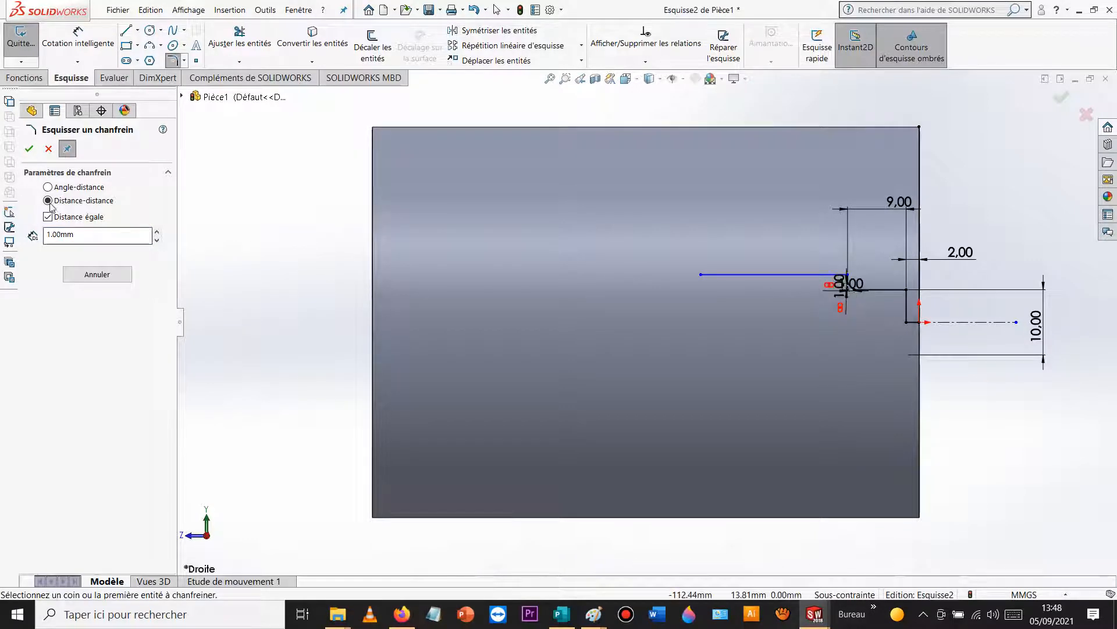
# Step: Sketch a 0.5 mm equal-distance chamfer at the outer end corner of the 10 mm diameter step and finish the chamfer command
pyautogui.doubleClick(82, 235)
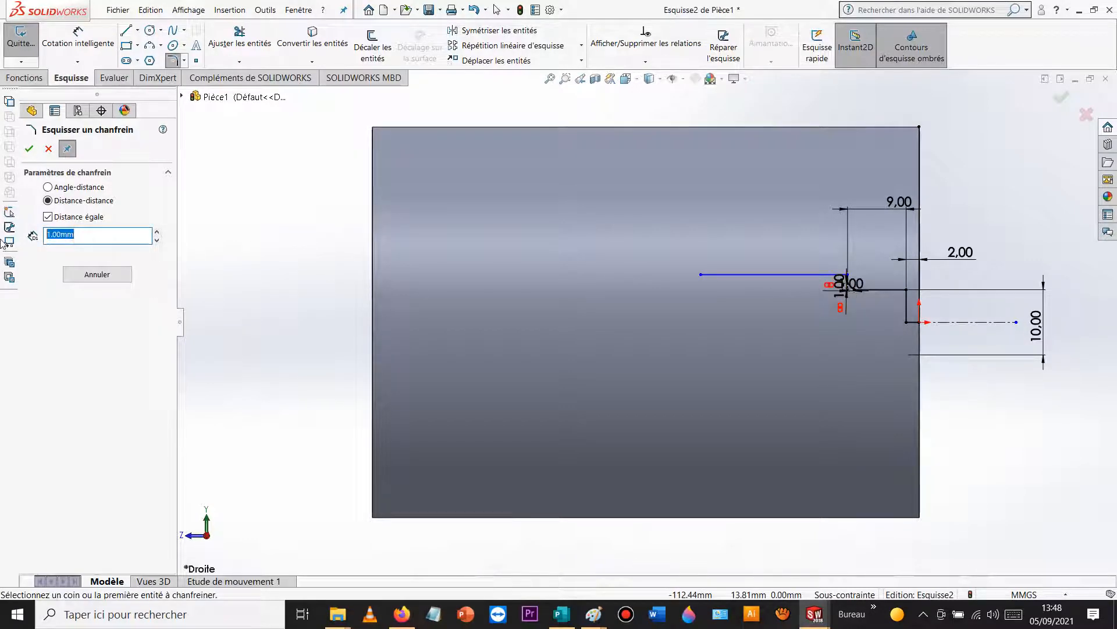
pyautogui.write('0.5')
pyautogui.click(907, 291)
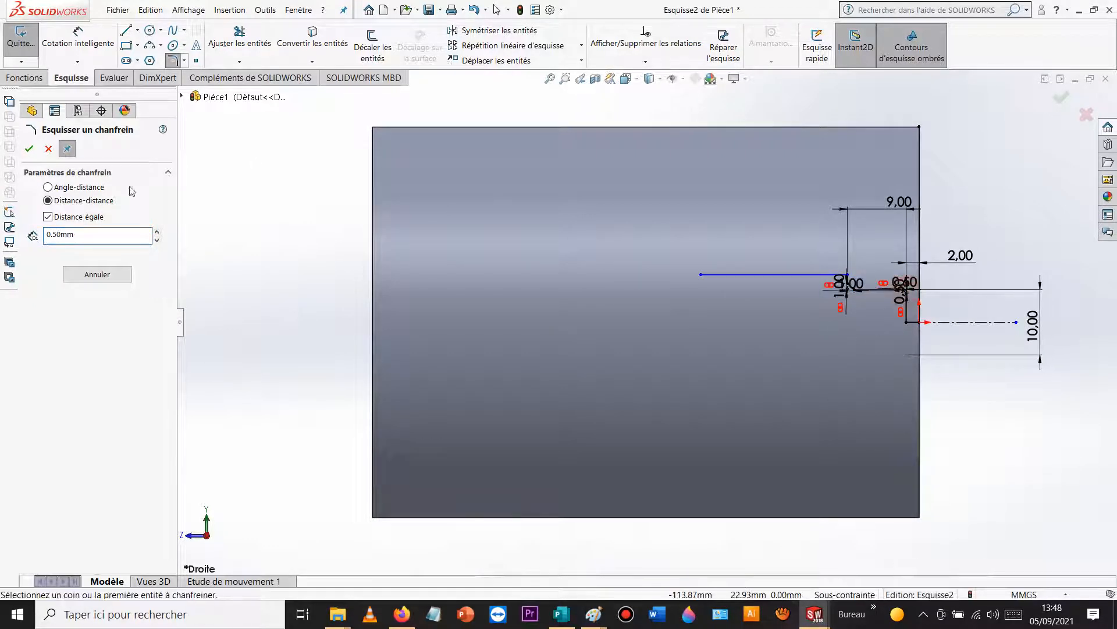
pyautogui.click(29, 148)
pyautogui.scroll(-3, 855, 297)
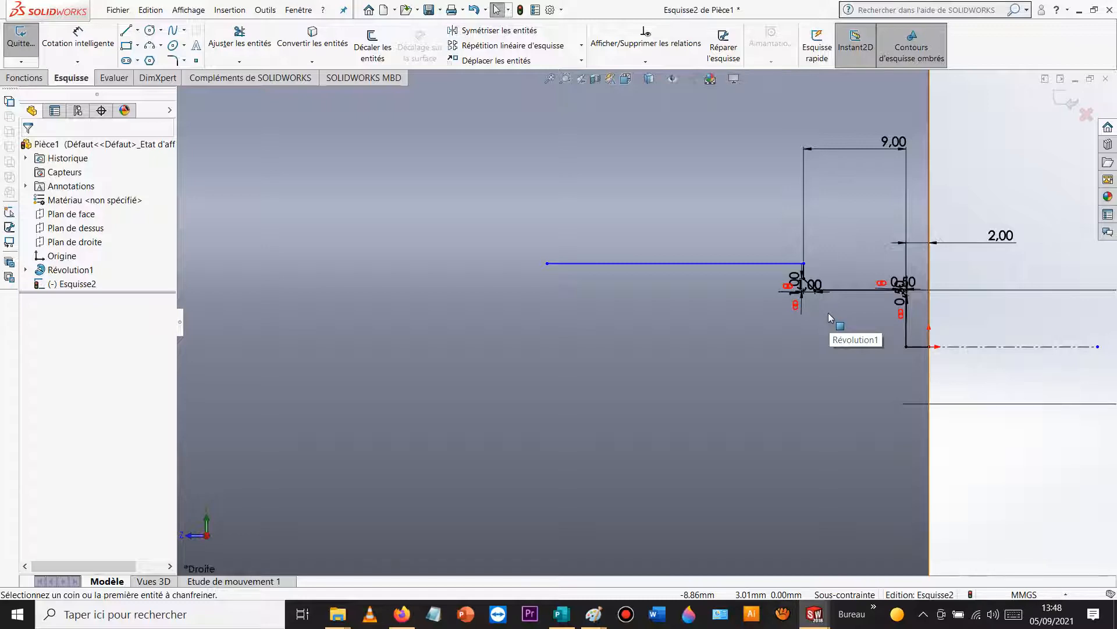
pyautogui.scroll(2, 829, 313)
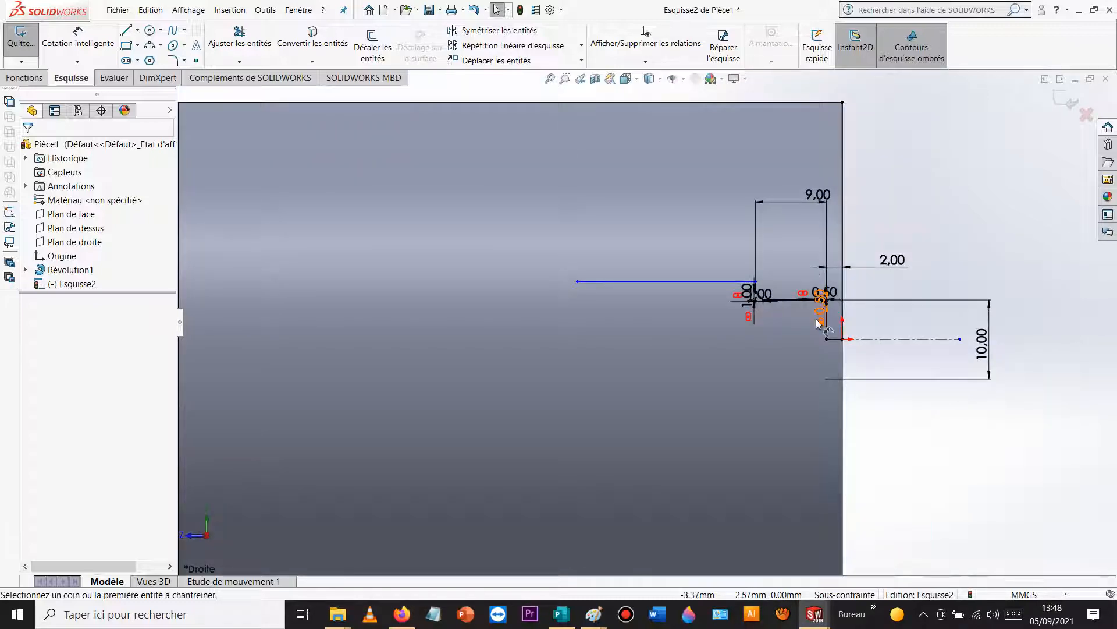
# Step: Dimension the length of the profile's upper horizontal line as 24.7 mm
pyautogui.scroll(2, 636, 336)
pyautogui.click(77, 38)
pyautogui.scroll(-3, 690, 326)
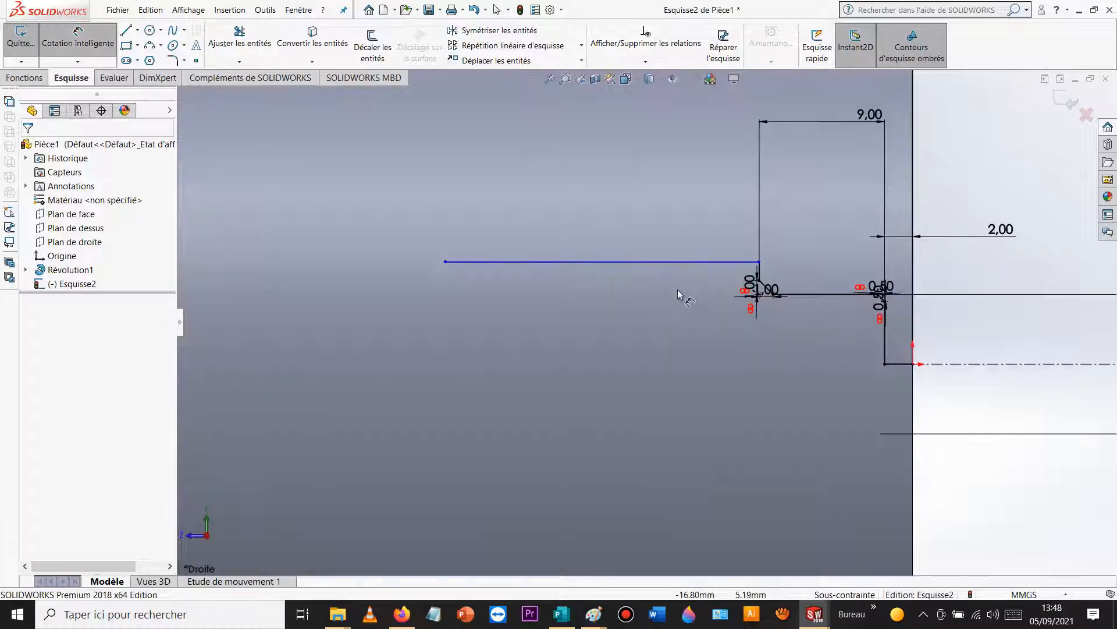
pyautogui.click(675, 261)
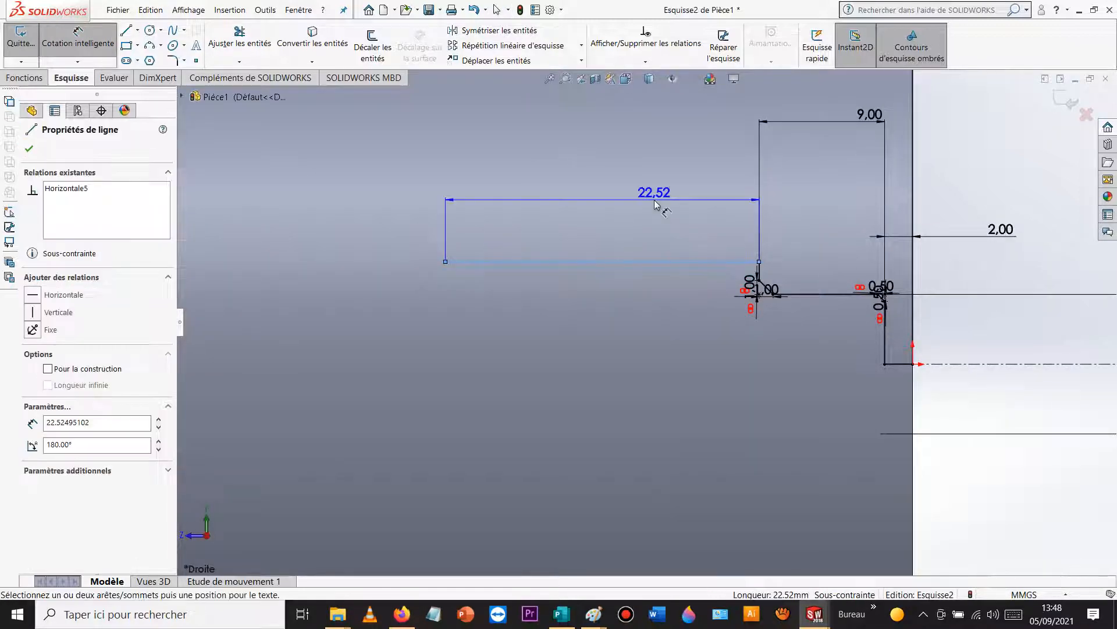
pyautogui.click(654, 200)
pyautogui.write('24.5')
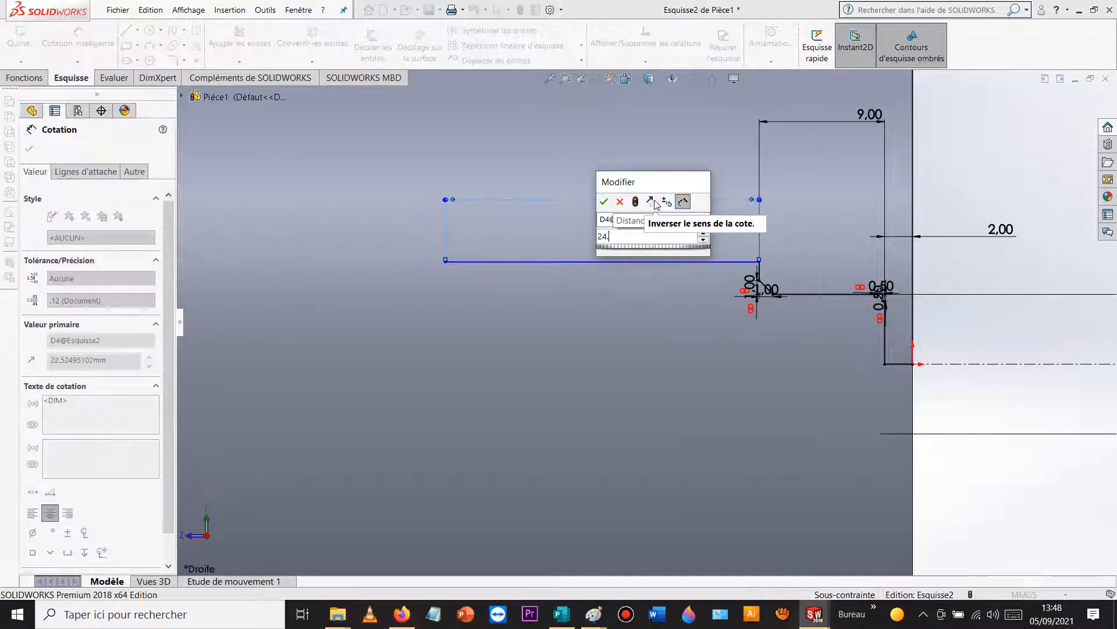
pyautogui.press('Return')
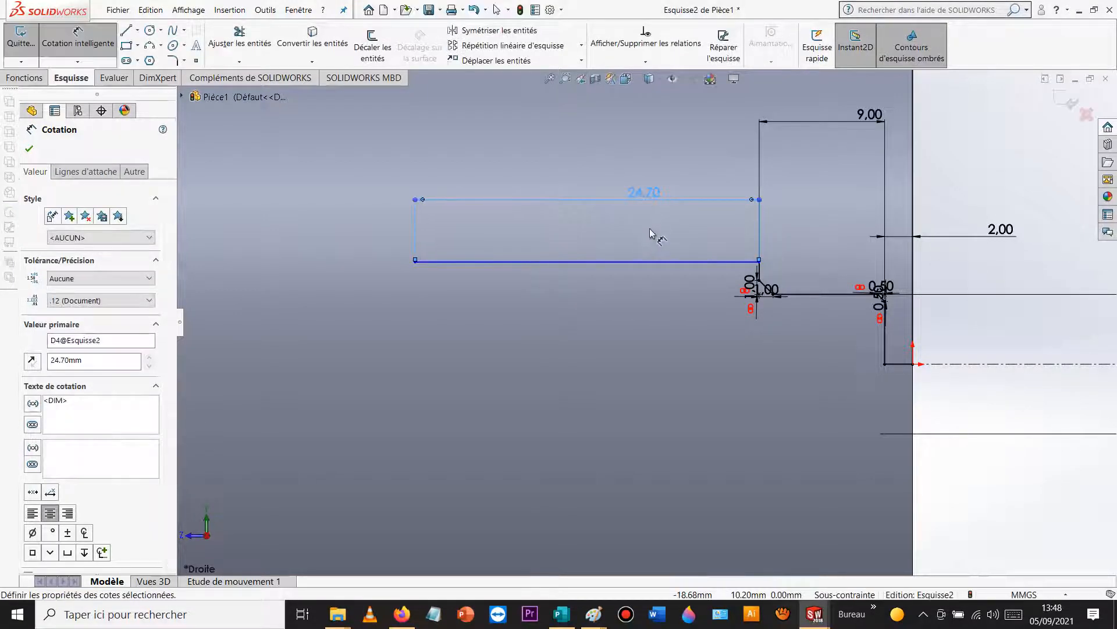
# Step: Place a doubled diameter dimension between the 24.7 mm horizontal line and the construction line
pyautogui.scroll(2, 652, 239)
pyautogui.click(612, 282)
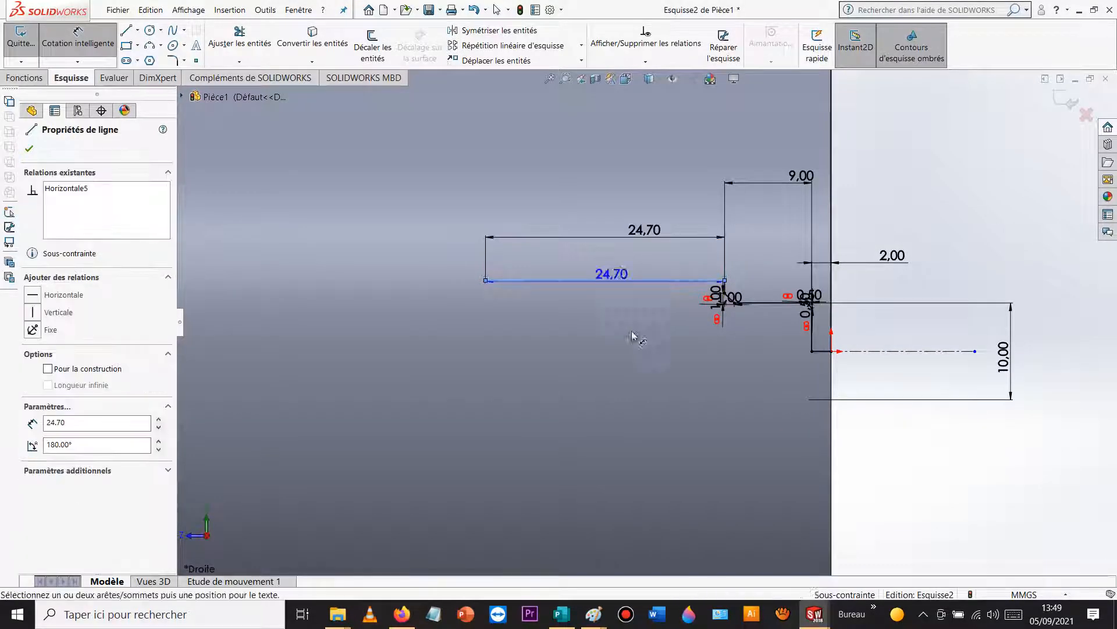
pyautogui.click(901, 352)
pyautogui.click(964, 450)
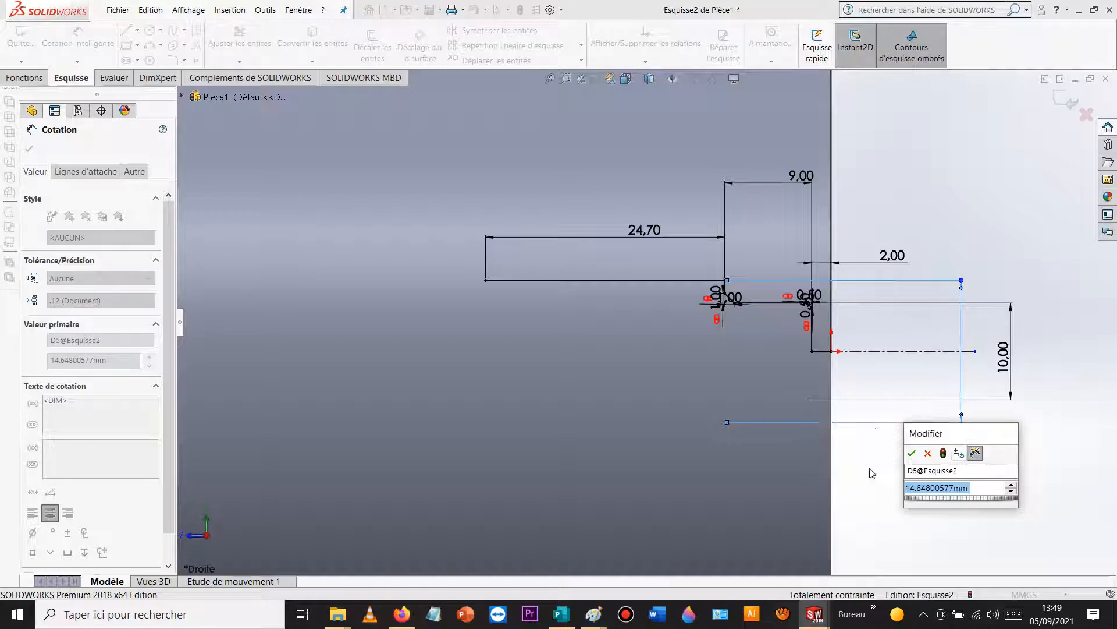
# Step: Switch to Firefox and search the web for AJUSTEMENT in a new browser tab
pyautogui.click(403, 617)
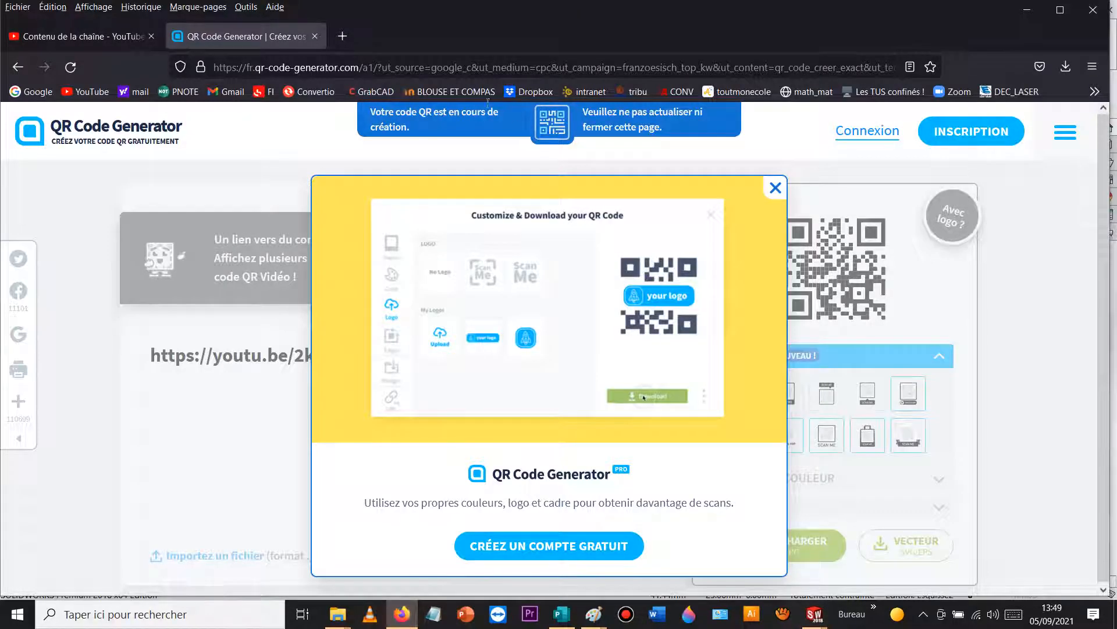
pyautogui.click(351, 37)
pyautogui.click(392, 306)
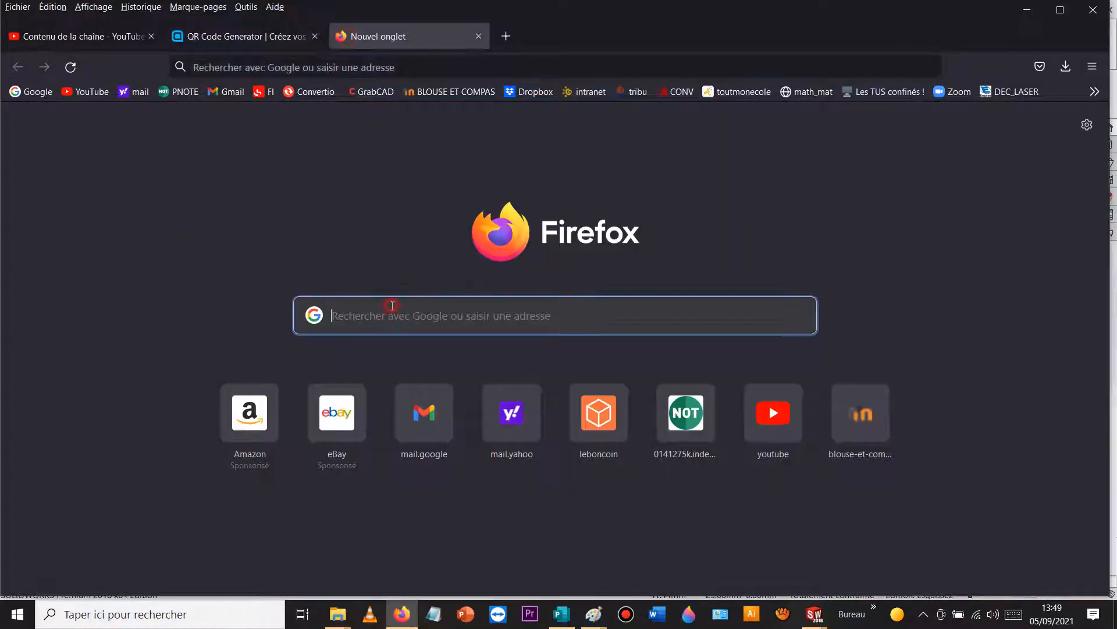
pyautogui.write('AJ')
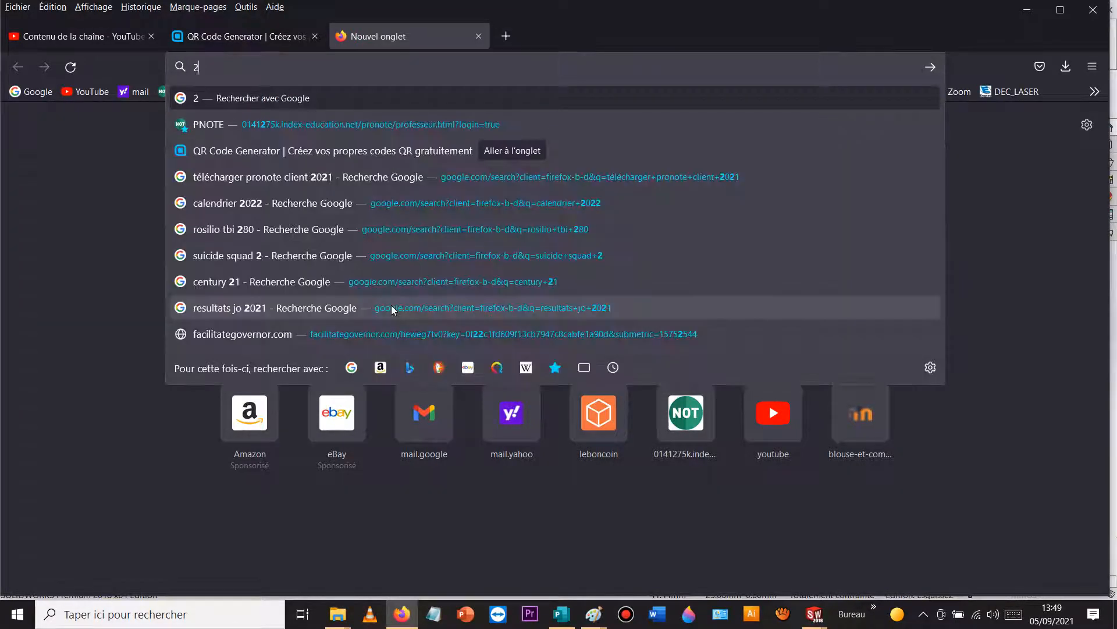
pyautogui.write('USTEMENT')
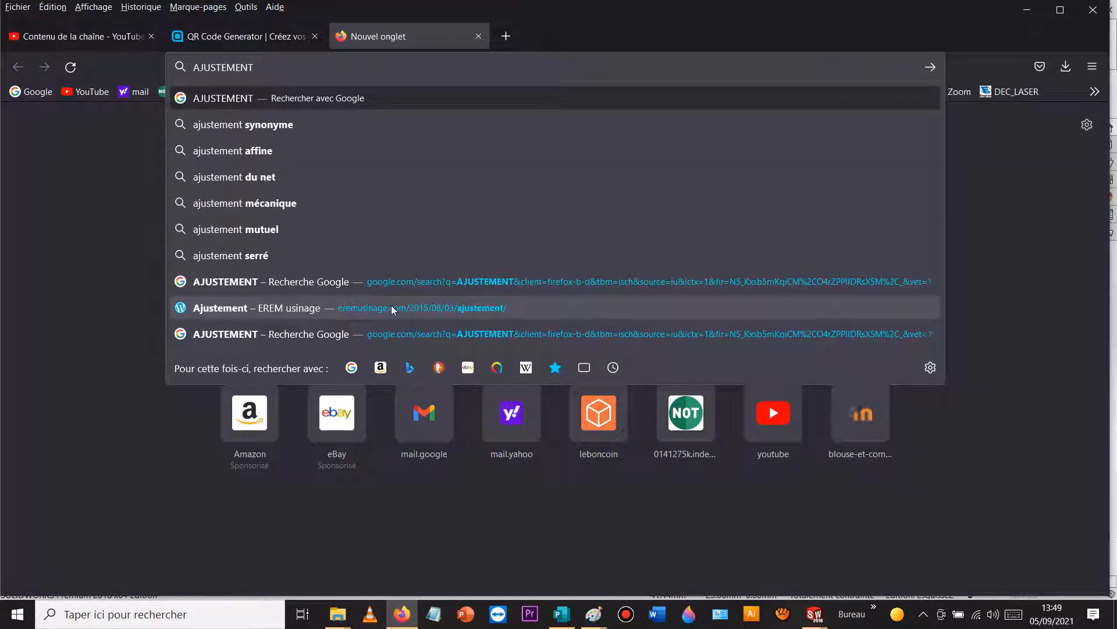
pyautogui.press('Return')
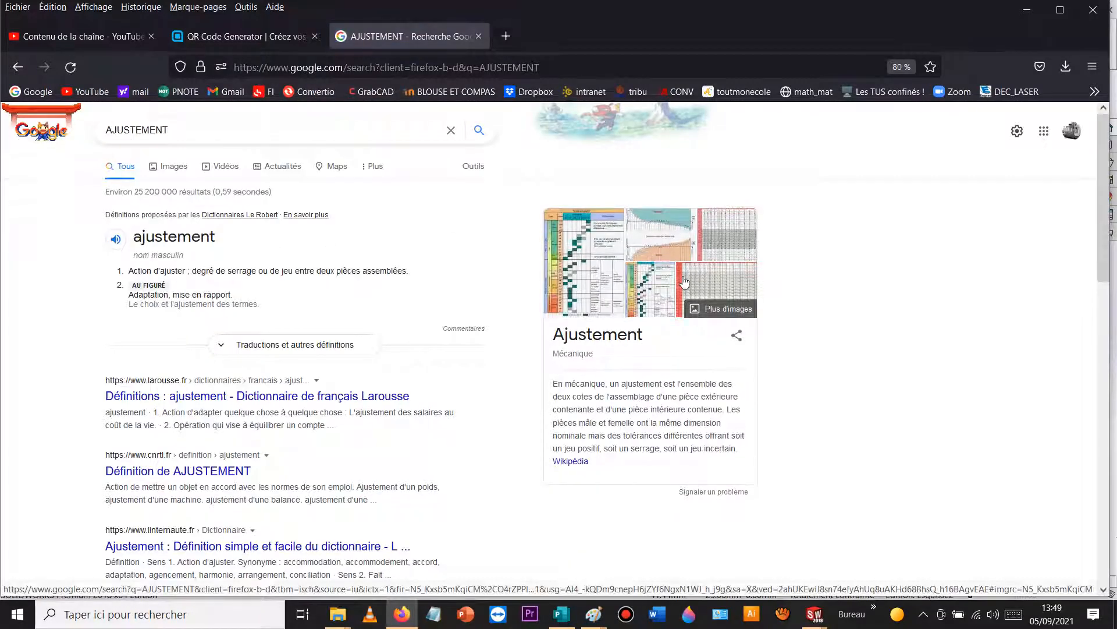
# Step: Open the image results for AJUSTEMENT and examine the two EREM usinage tables of fit deviations
pyautogui.click(706, 277)
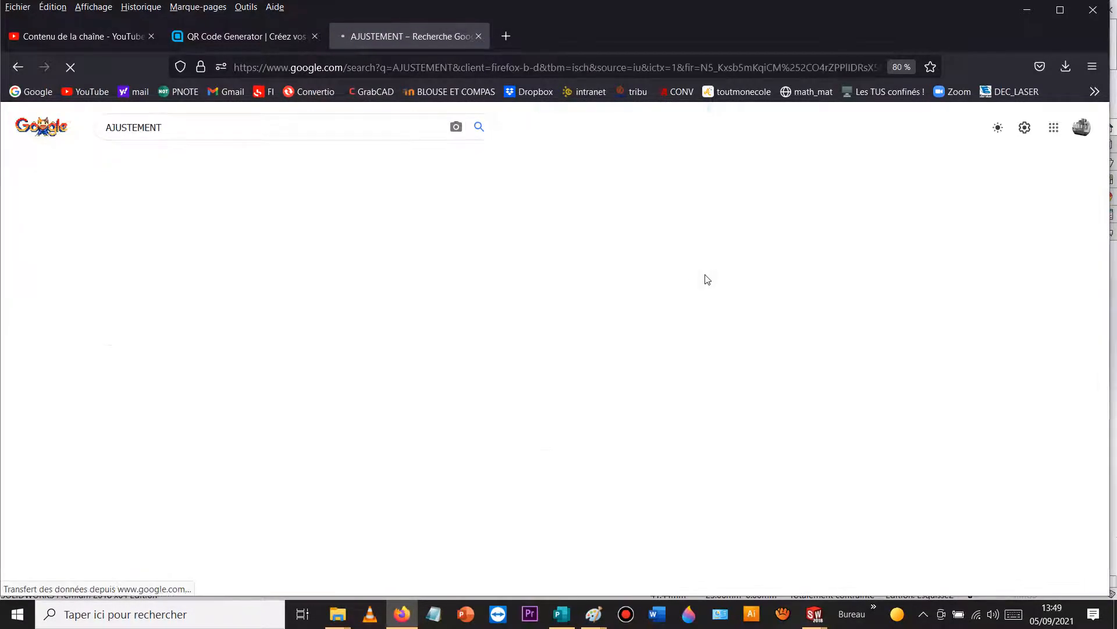
pyautogui.click(117, 271)
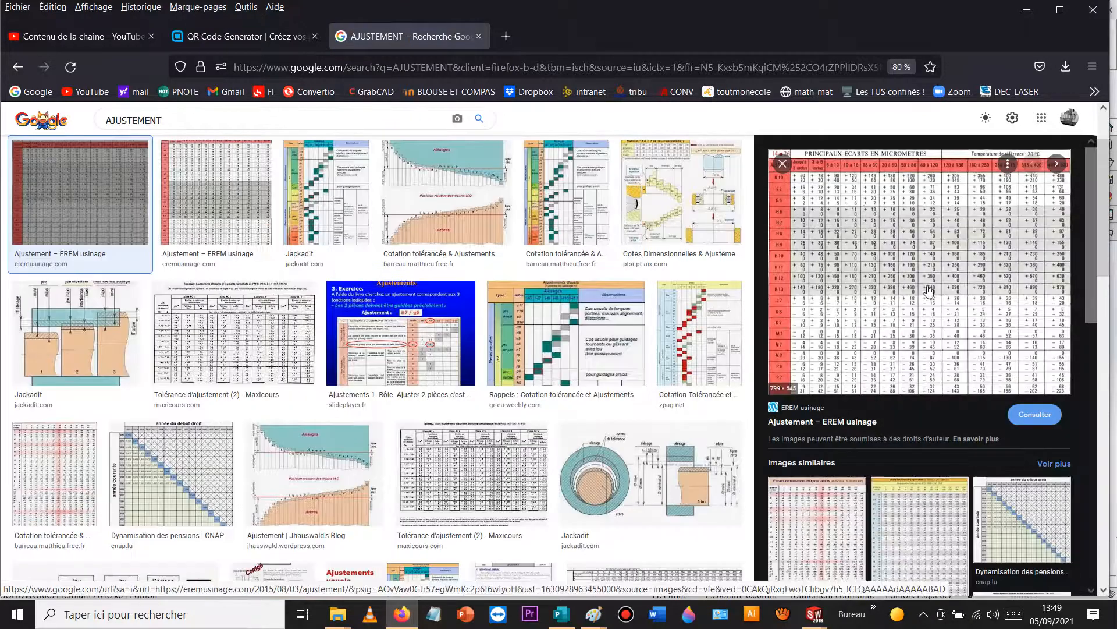
pyautogui.press('Right')
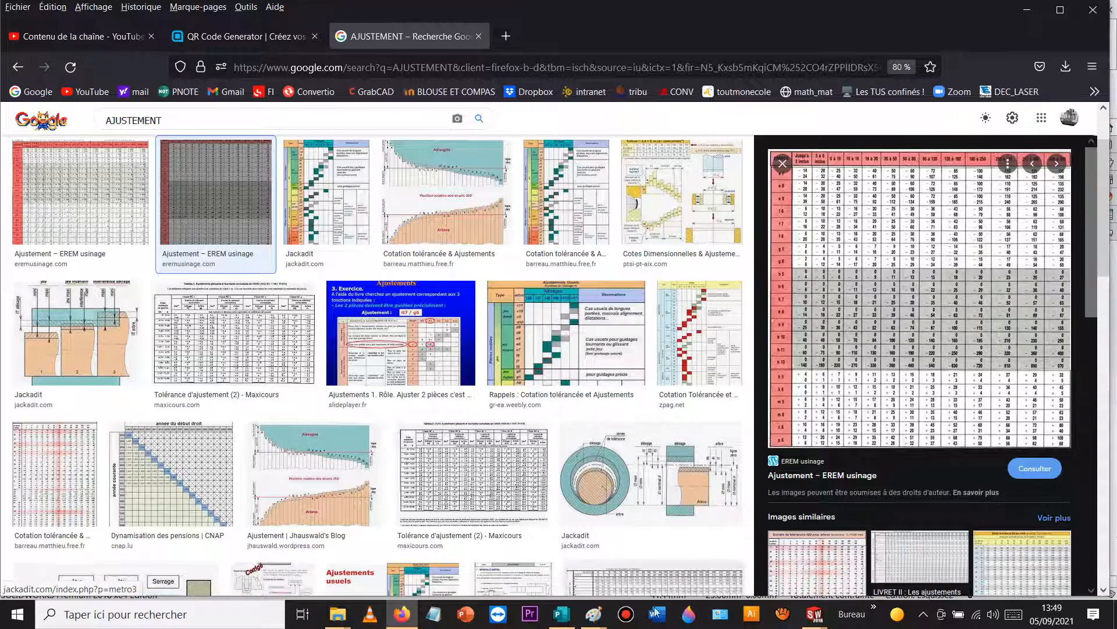
pyautogui.moveTo(601, 618)
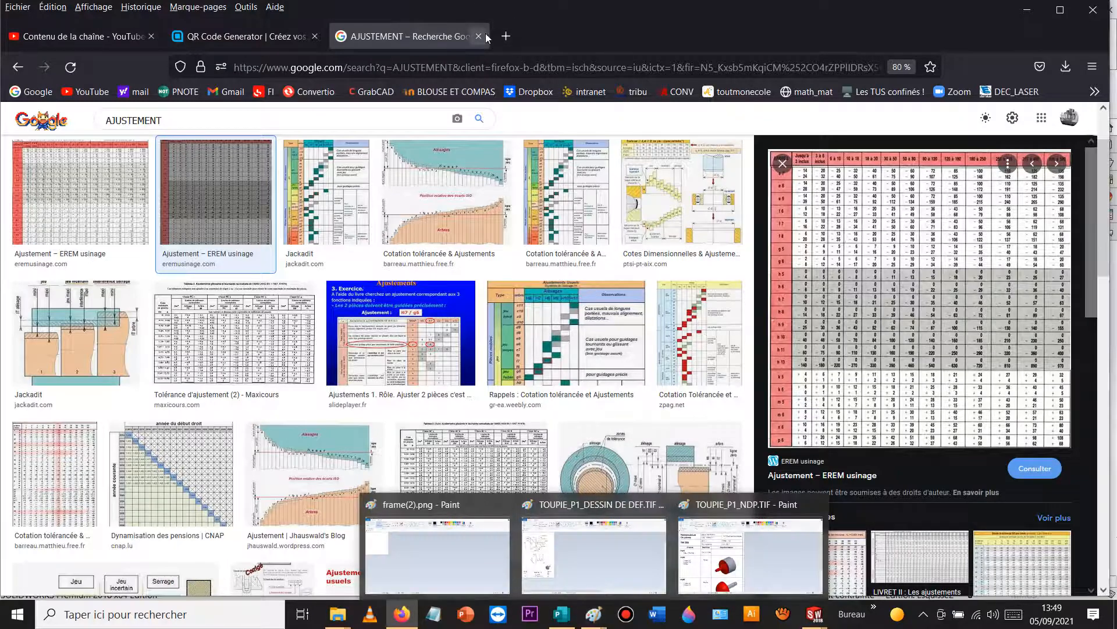
# Step: Search the web for CALCULATRICE in another new browser tab to get an online calculator
pyautogui.click(506, 36)
pyautogui.click(386, 313)
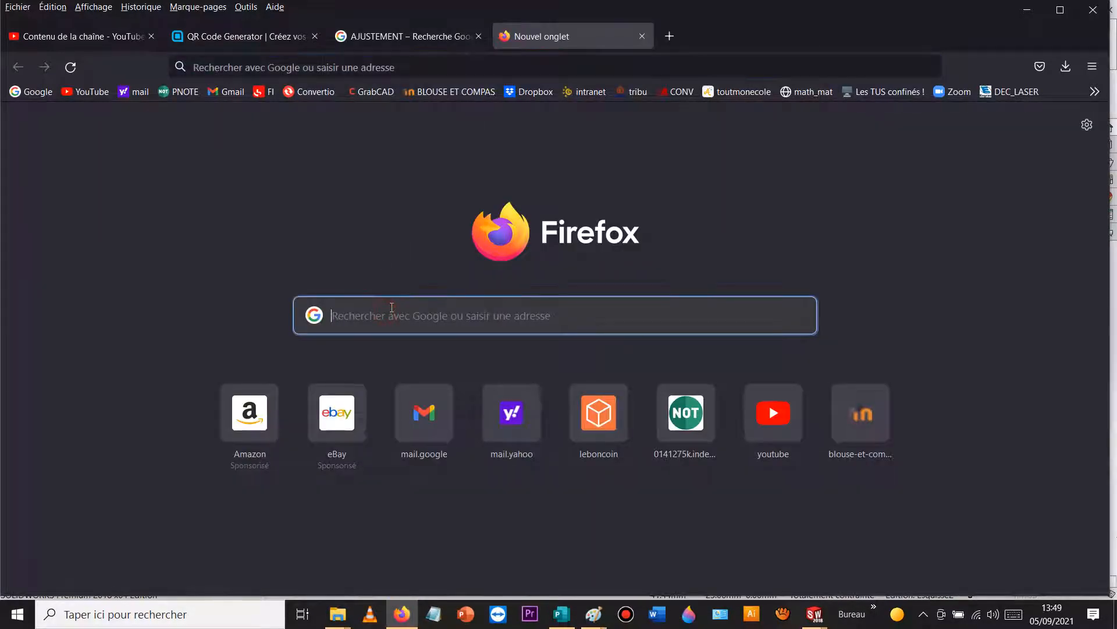
pyautogui.write('CALCULATRICE')
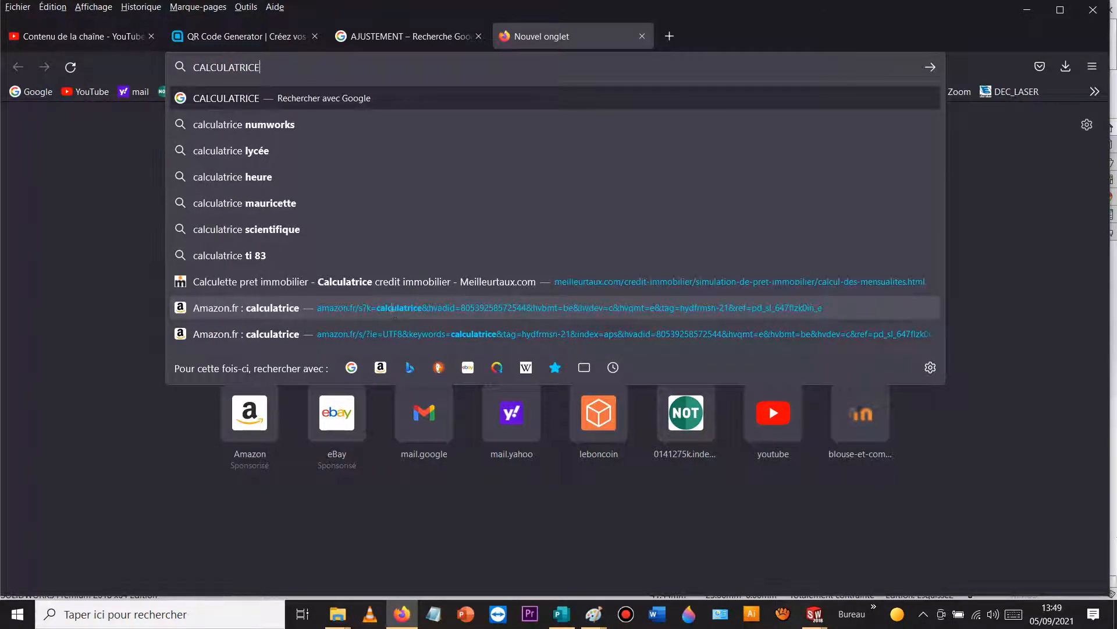
pyautogui.press('Return')
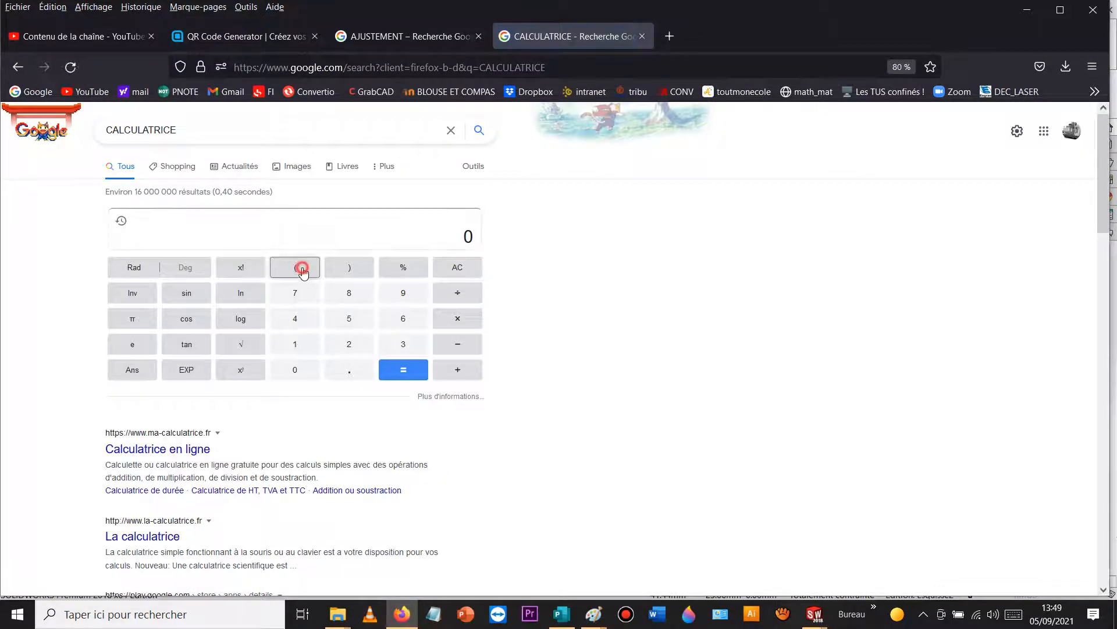
# Step: Enter the first limit (12 - 0.016) in the calculator, followed by a plus sign
pyautogui.click(301, 269)
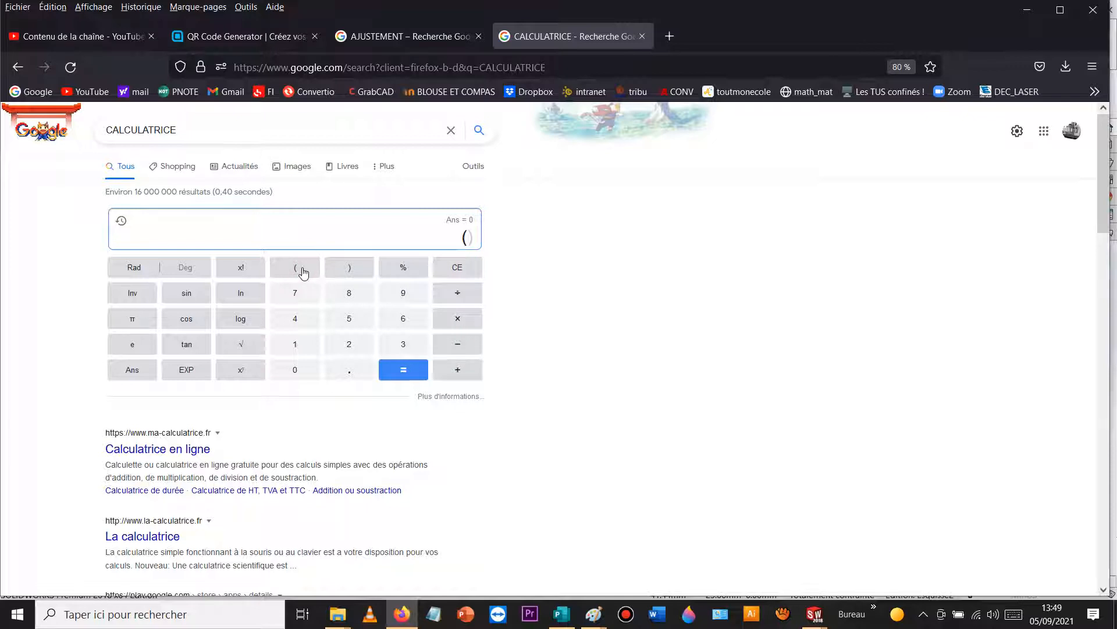
pyautogui.write('12 - 0.016')
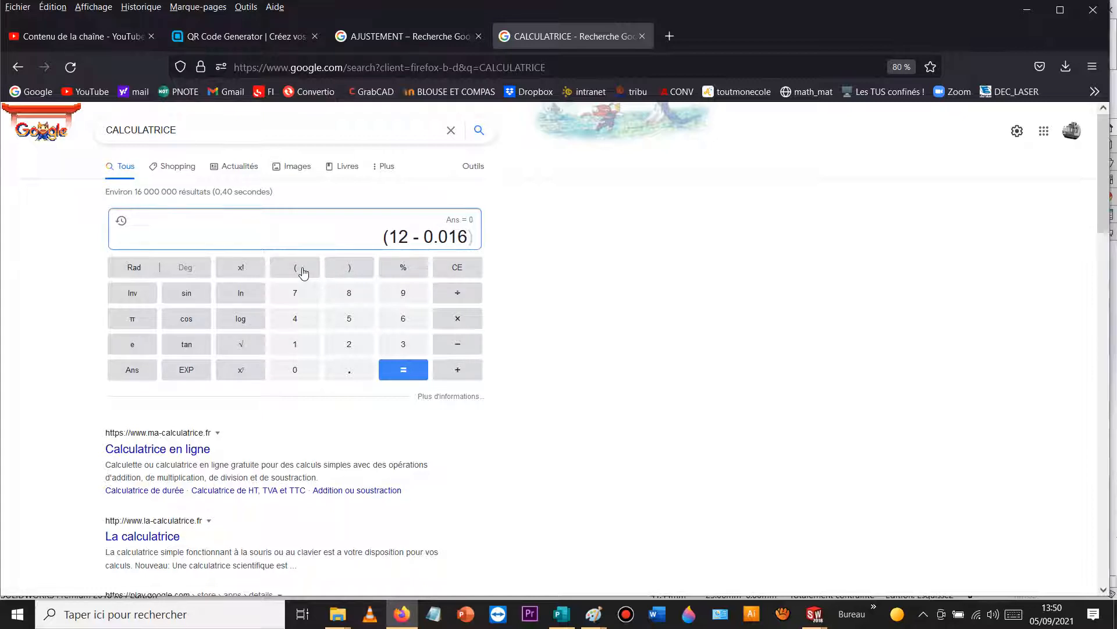
pyautogui.click(333, 270)
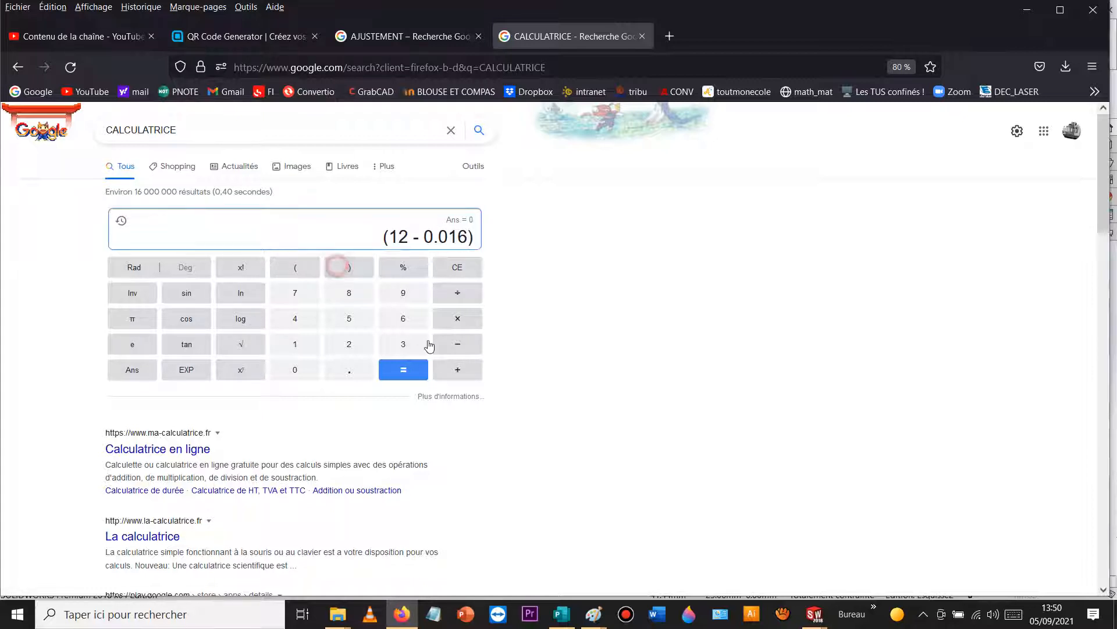
pyautogui.click(460, 368)
pyautogui.write('5')
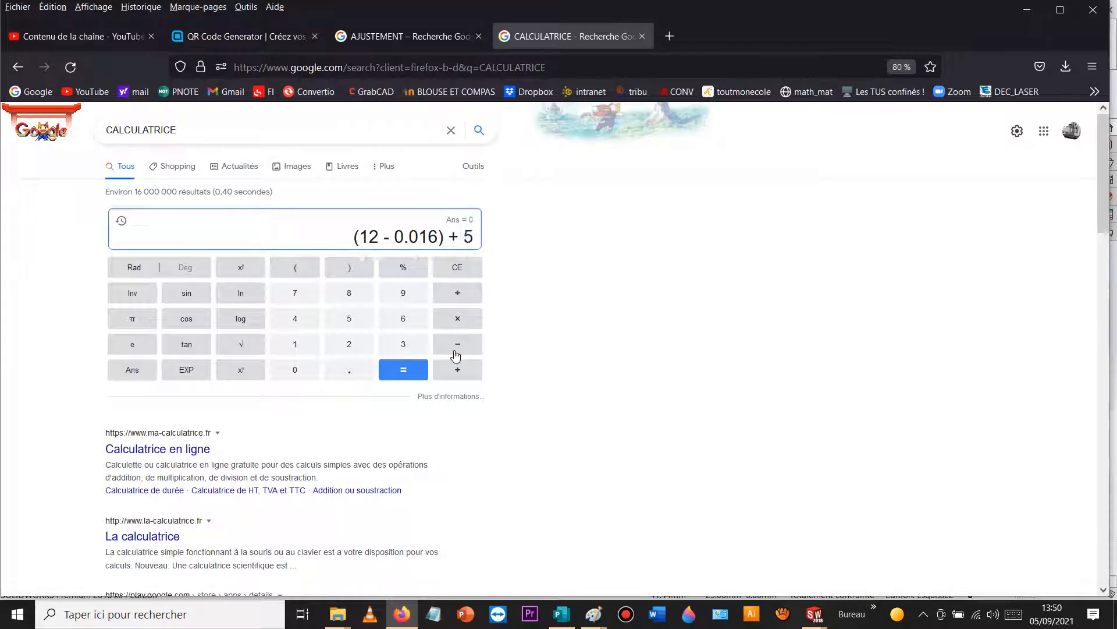
pyautogui.write('12')
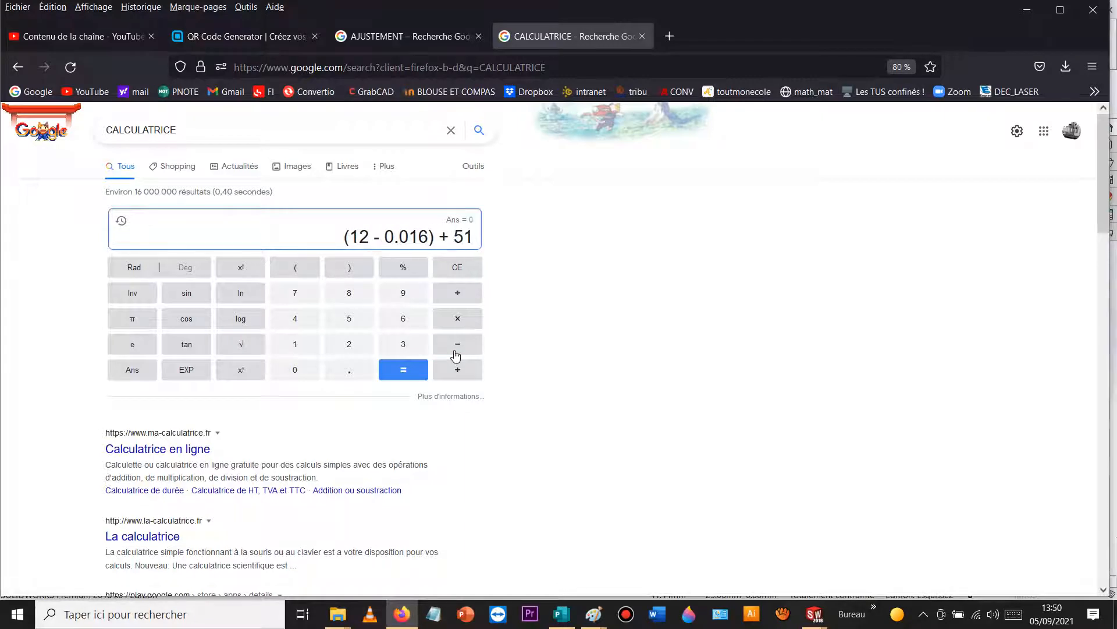
pyautogui.press('BackSpace')
pyautogui.press('BackSpace')
pyautogui.press('BackSpace')
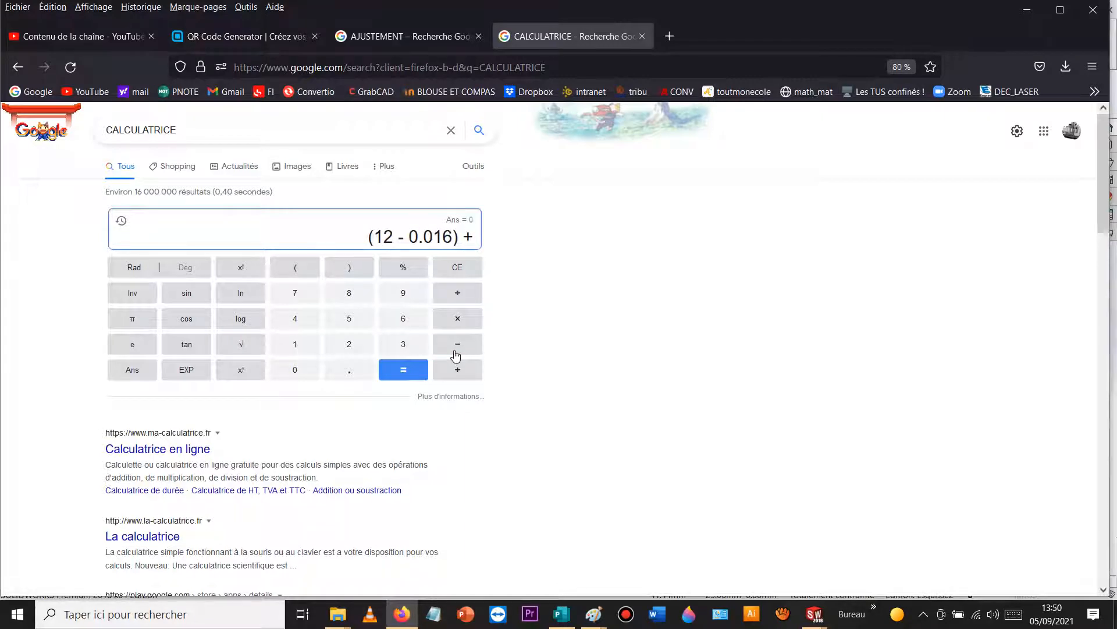
# Step: Add the second limit (12 - 0.034) to the expression and calculate the sum of both limits
pyautogui.write('(12 ')
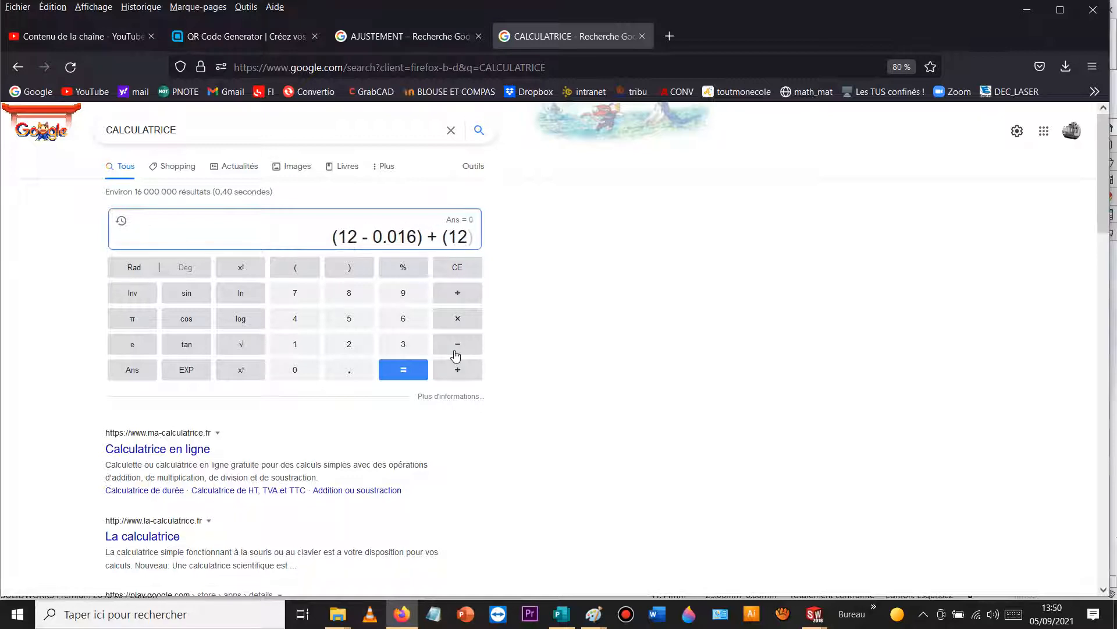
pyautogui.write('- ')
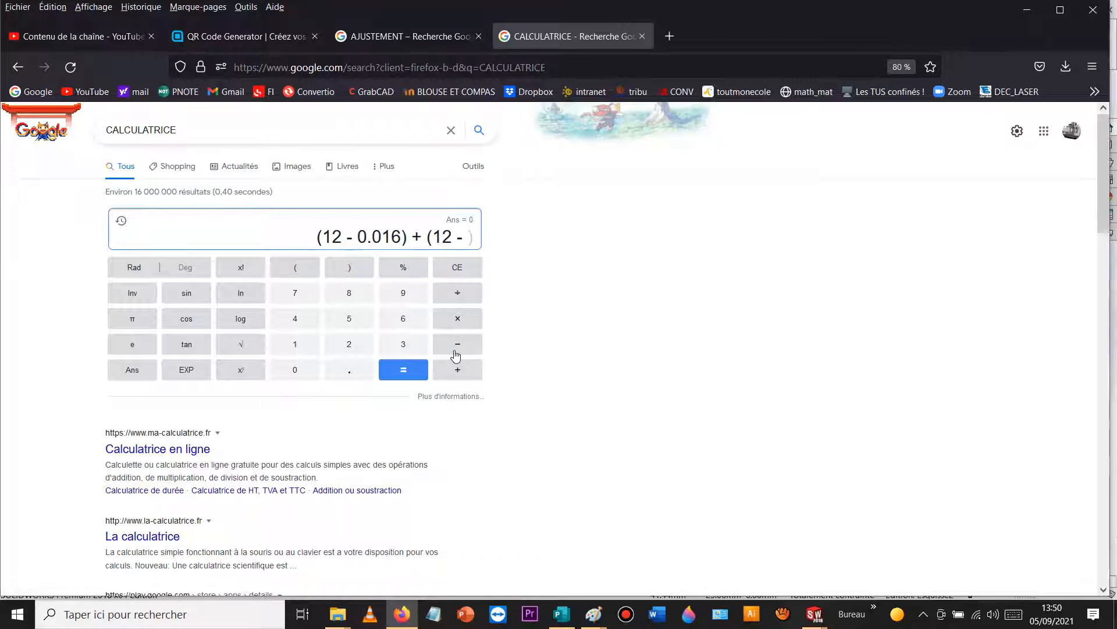
pyautogui.write('0.0')
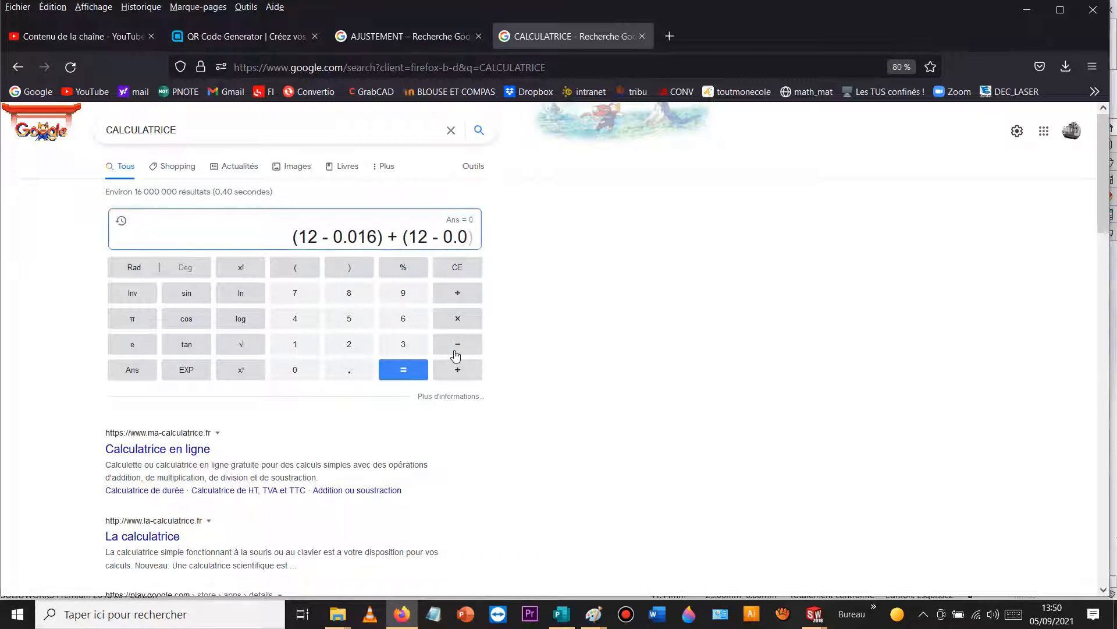
pyautogui.write('43')
pyautogui.press('BackSpace')
pyautogui.press('BackSpace')
pyautogui.write('34')
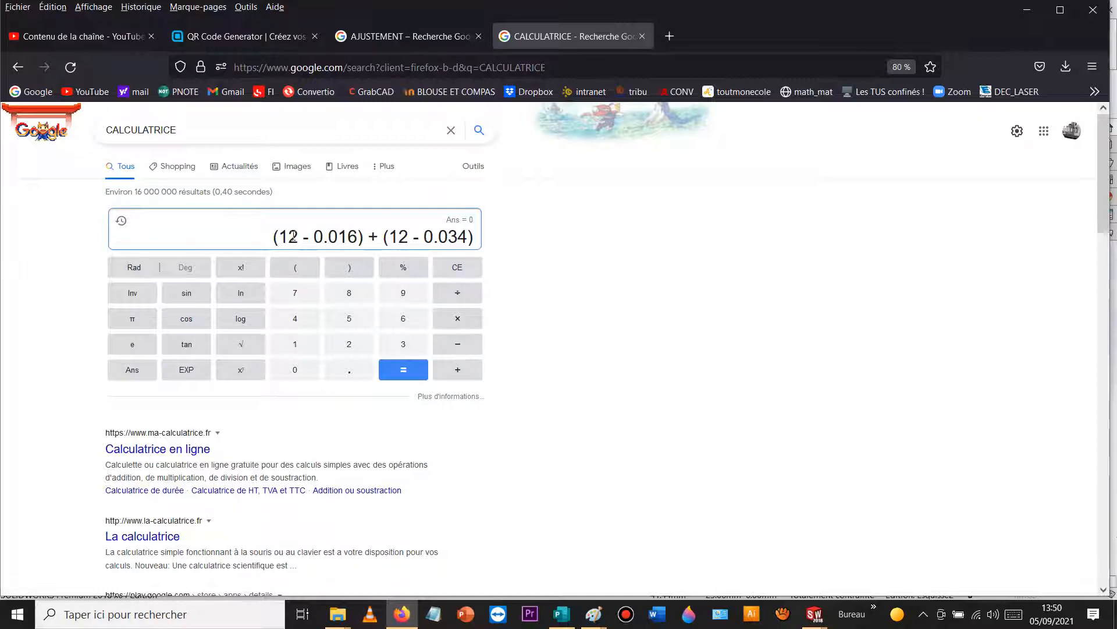
pyautogui.click(275, 237)
pyautogui.click(279, 239)
pyautogui.click(401, 368)
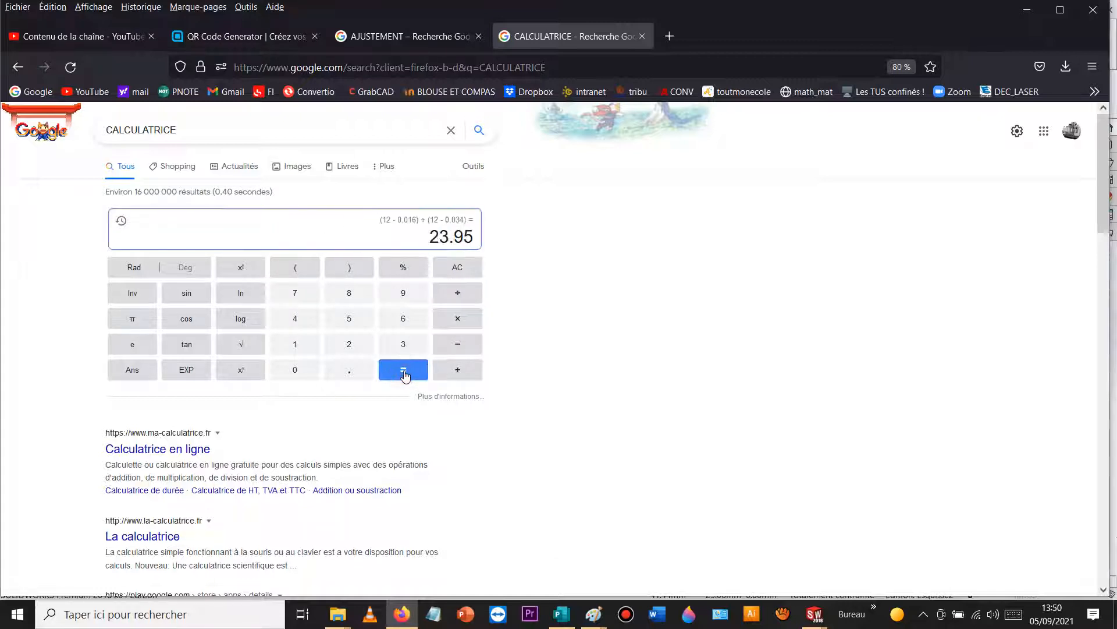
# Step: Divide the calculated sum by 2 to get the mean diameter
pyautogui.click(459, 296)
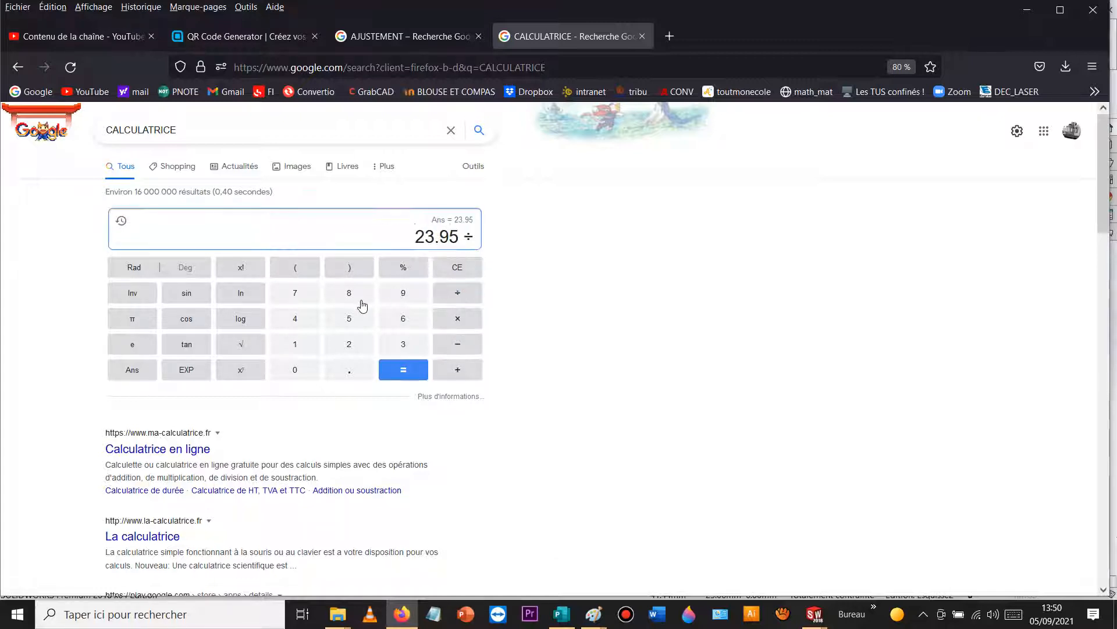
pyautogui.click(359, 344)
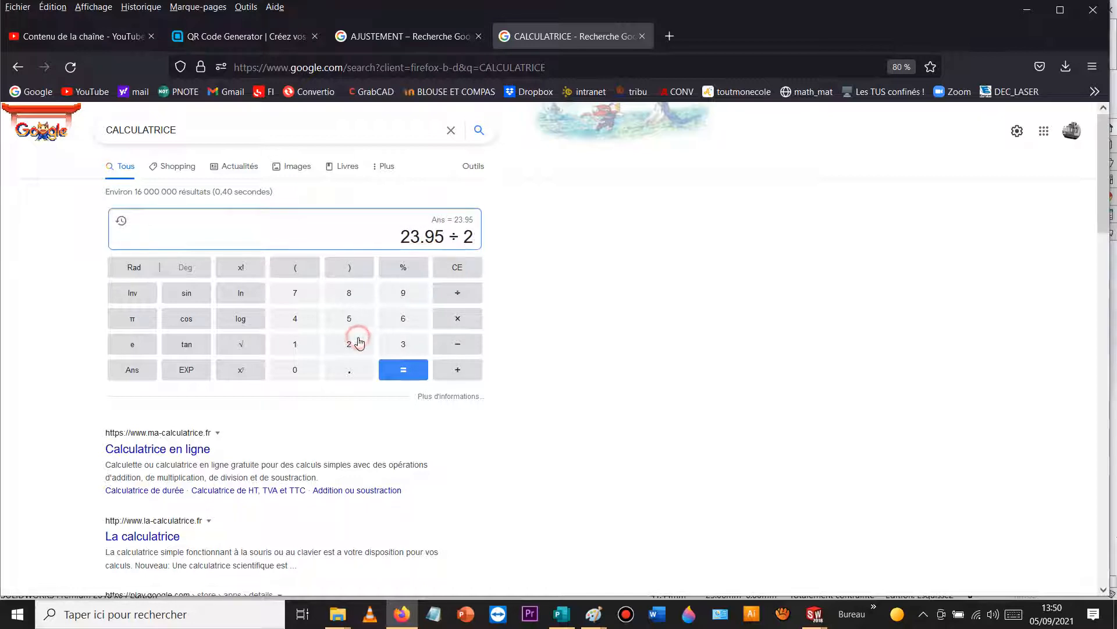
pyautogui.click(400, 370)
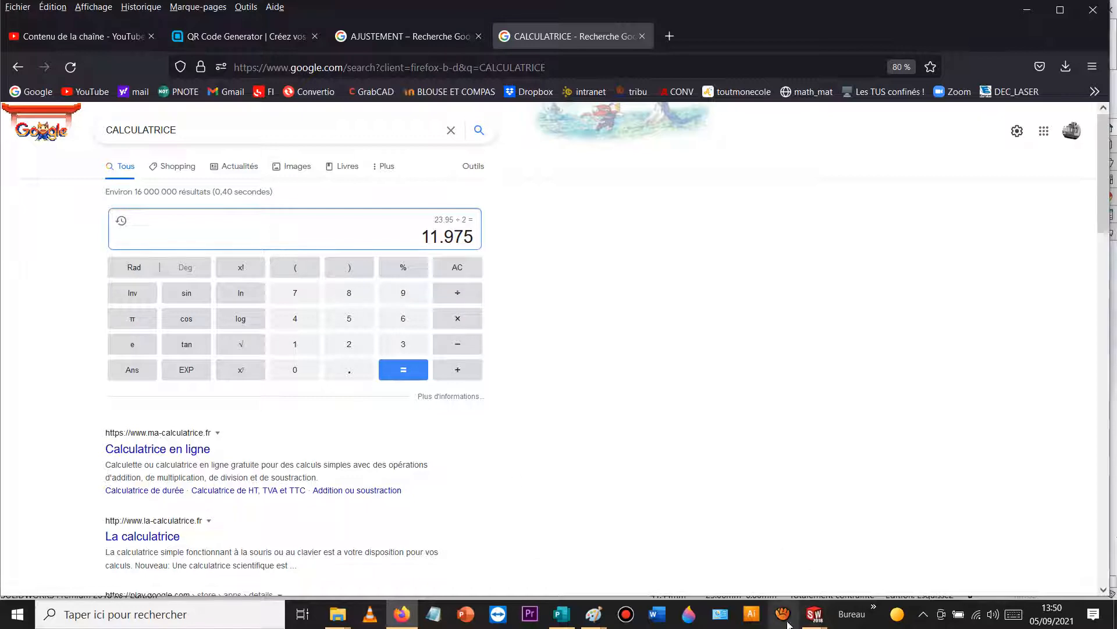
# Step: Switch to the Esquisse2 sketch in SOLIDWORKS and set the pending diameter dimension of the 24.70 mm shaft segment to 11.975 mm
pyautogui.click(815, 614)
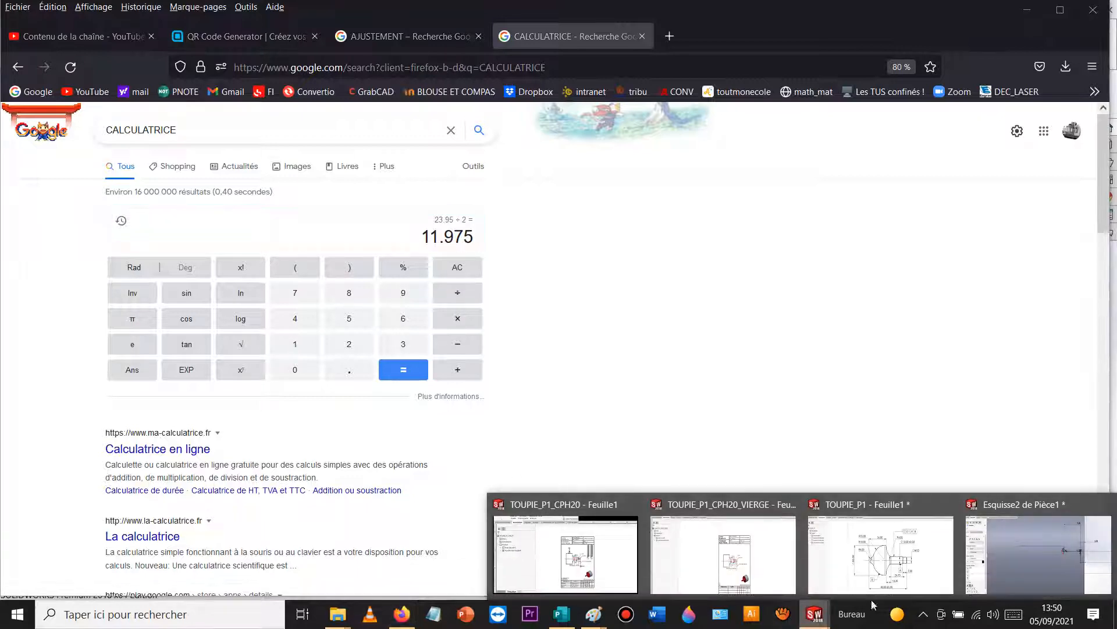
pyautogui.click(1024, 561)
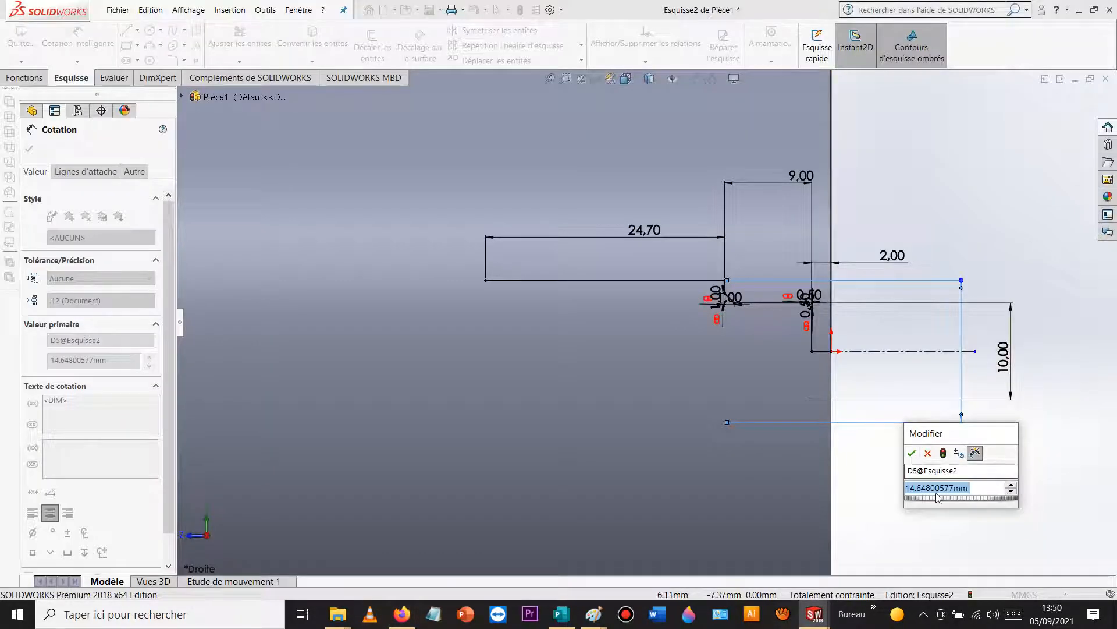
pyautogui.write('11.')
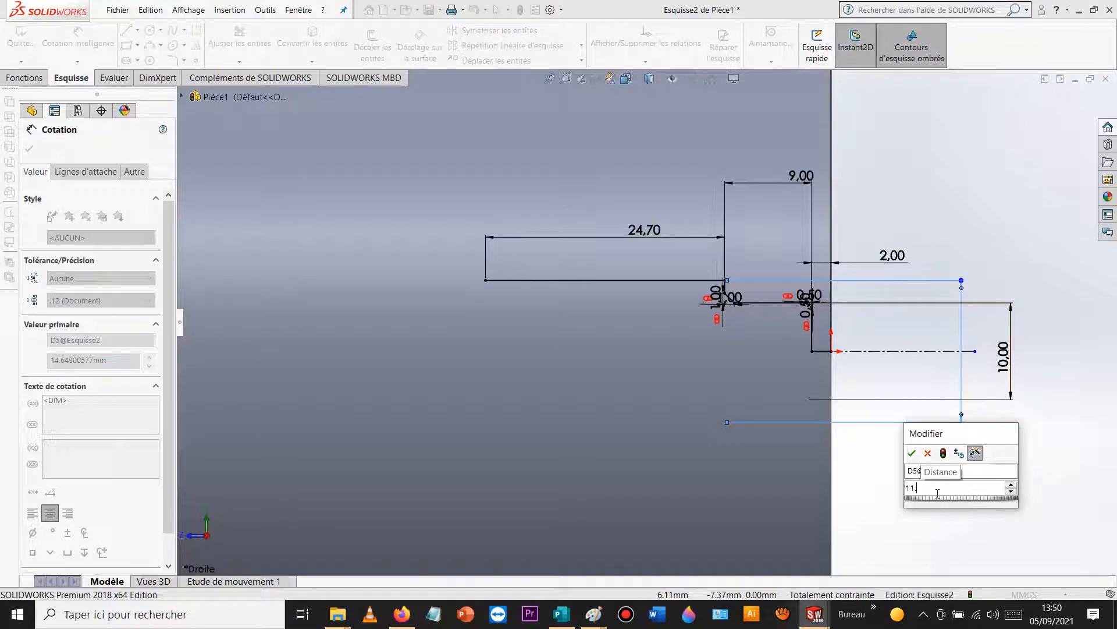
pyautogui.write('835')
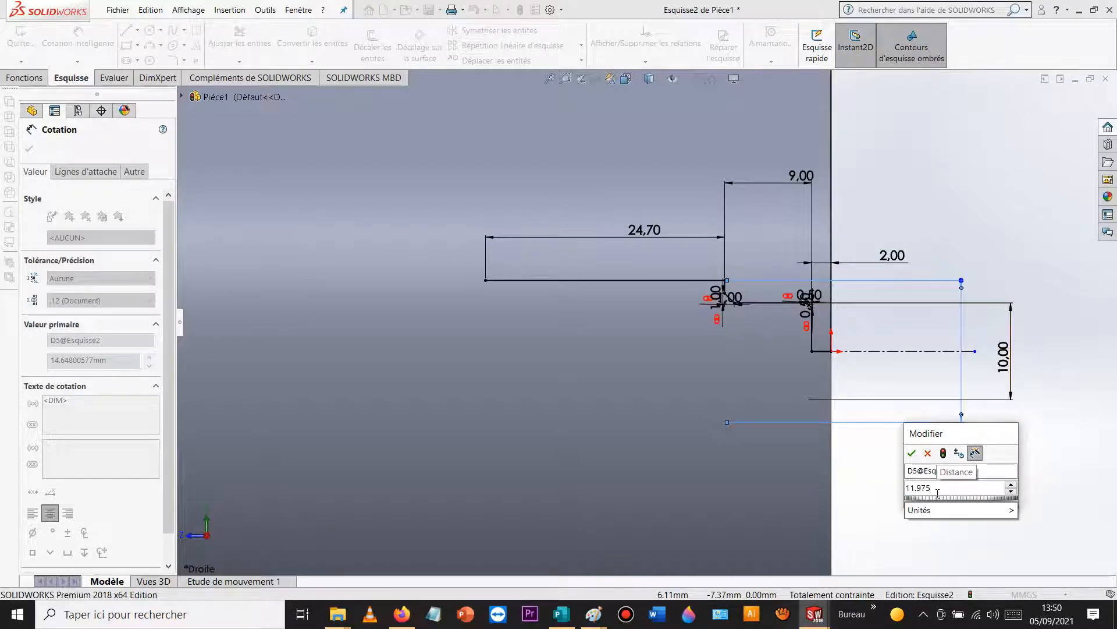
pyautogui.press('Return')
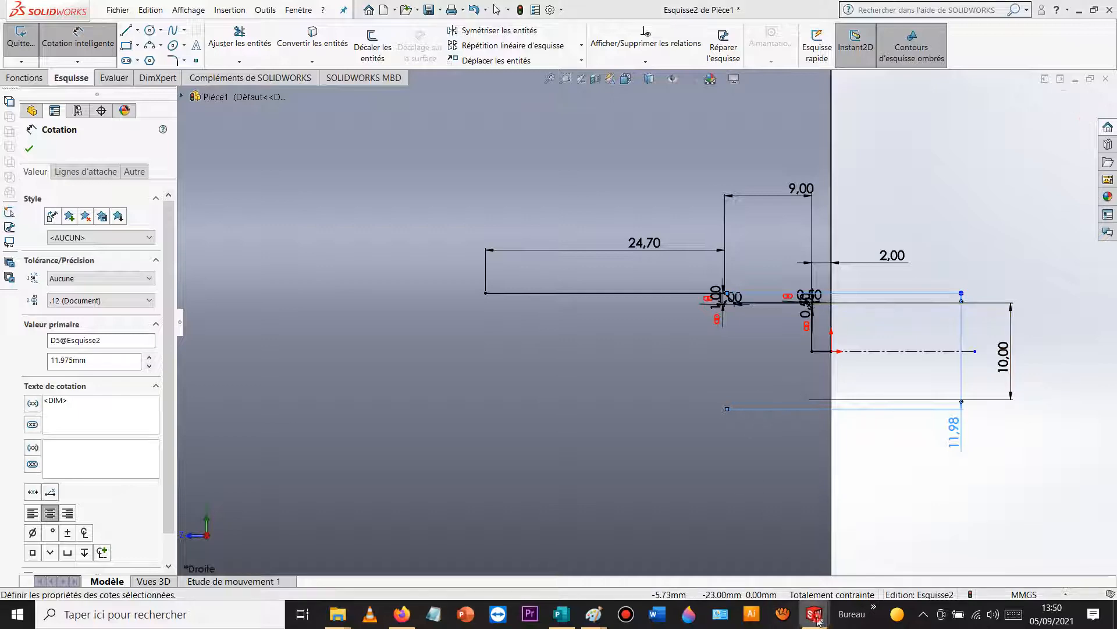
# Step: Examine the dimensions on the TOUPIE_P1 drawing and try to dimension the concave arc between the body and the shaft
pyautogui.moveTo(816, 618)
pyautogui.moveTo(879, 572)
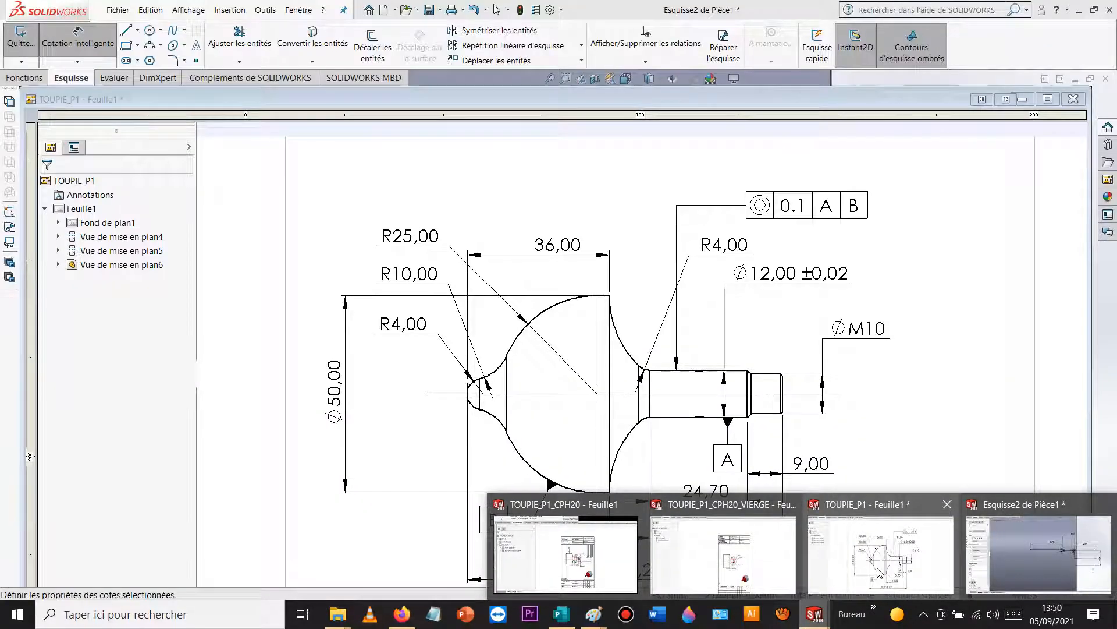
pyautogui.click(879, 572)
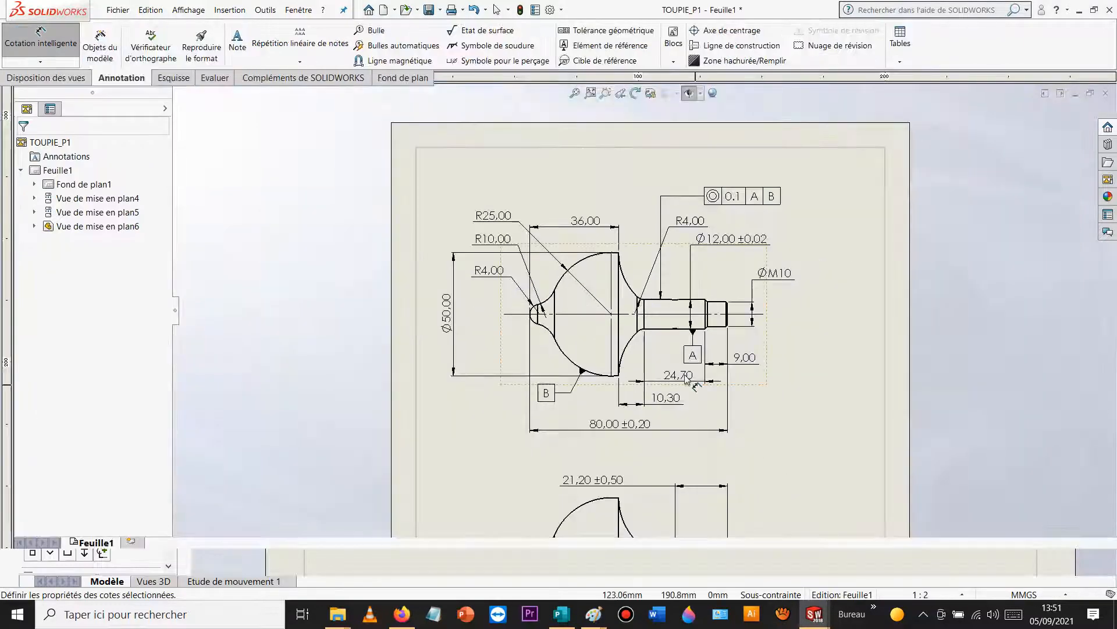
pyautogui.scroll(2, 684, 396)
pyautogui.scroll(-3, 658, 341)
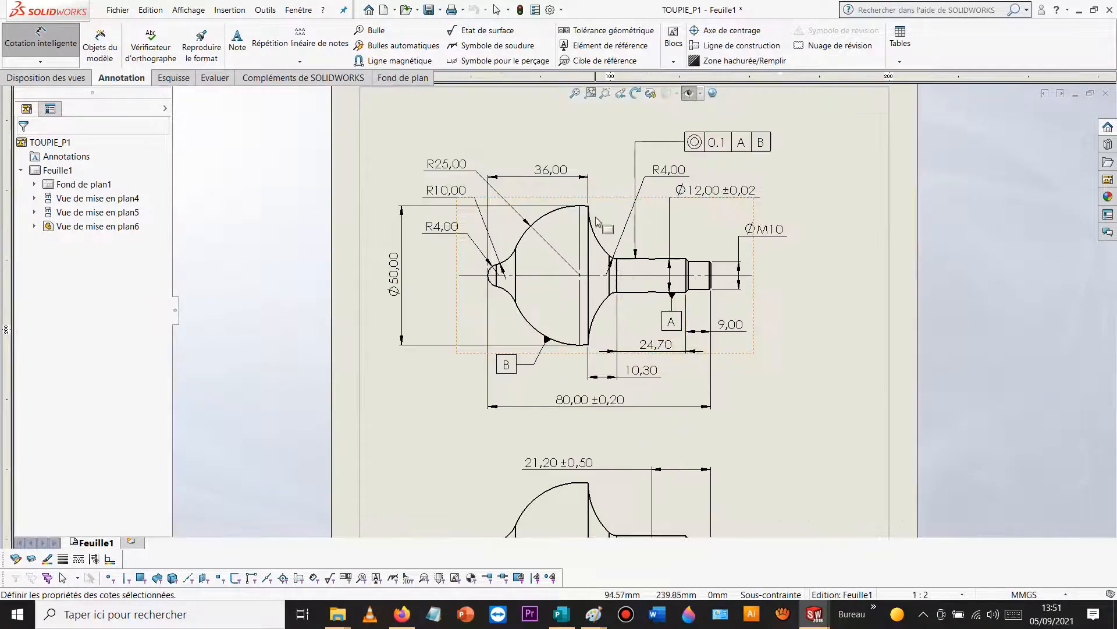
pyautogui.scroll(-2, 599, 219)
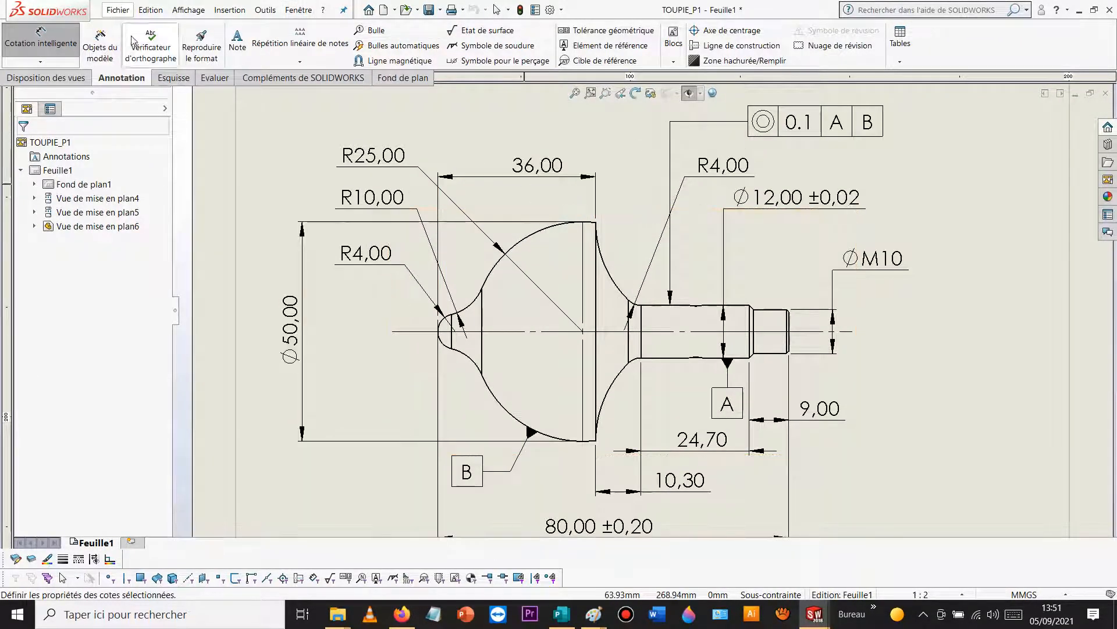
pyautogui.click(57, 42)
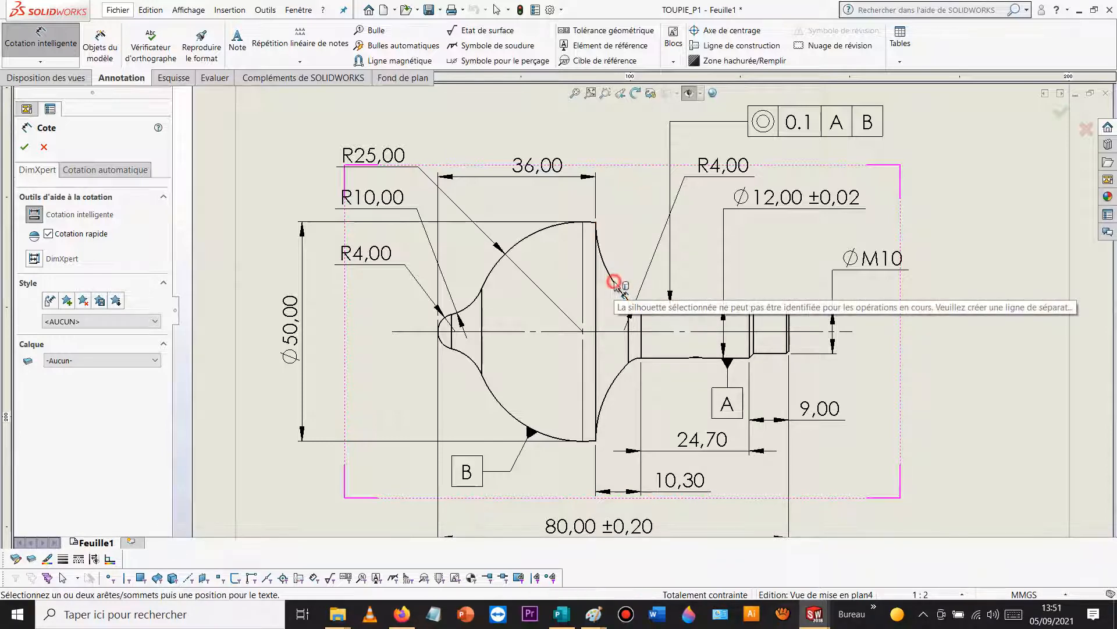
pyautogui.scroll(3, 624, 254)
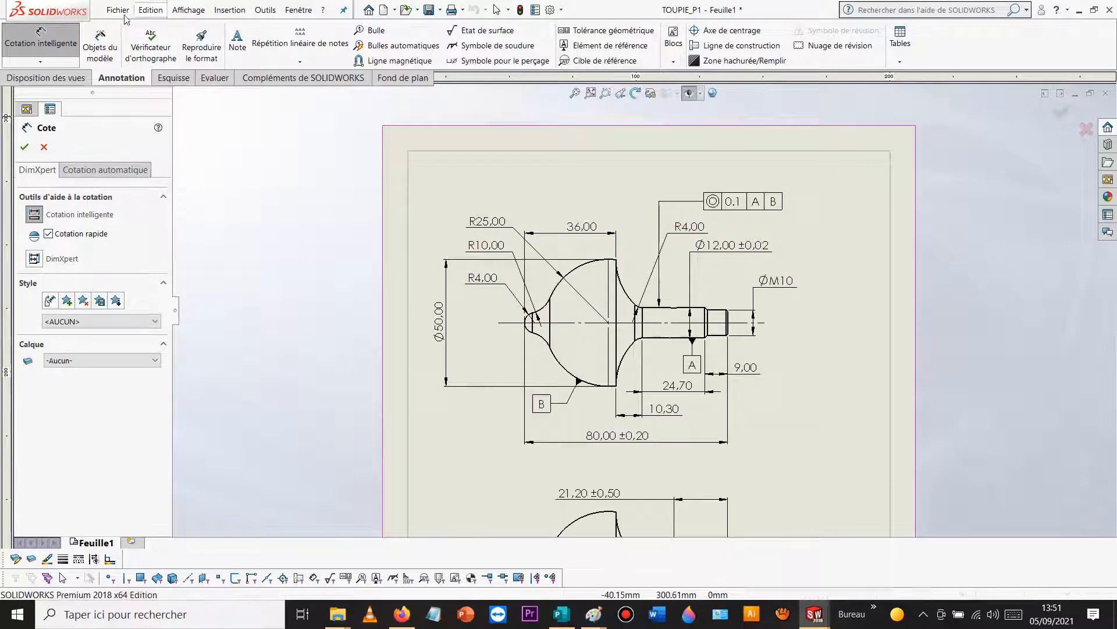
# Step: Close the TOUPIE_P1 drawing and return to the Esquisse2 sketch
pyautogui.click(119, 11)
pyautogui.click(140, 72)
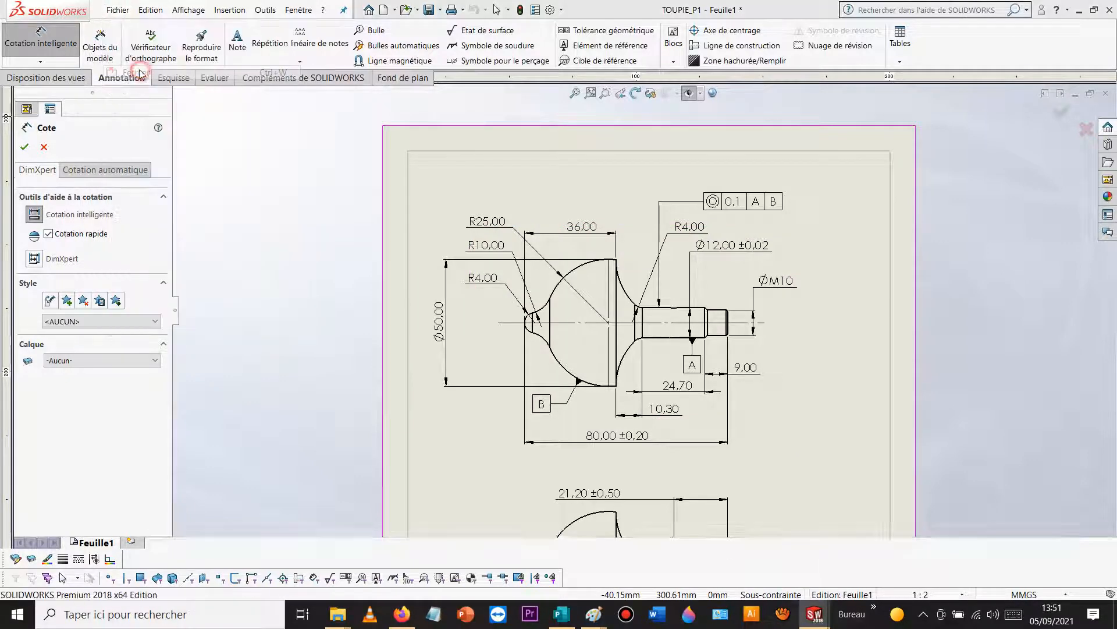
pyautogui.click(518, 281)
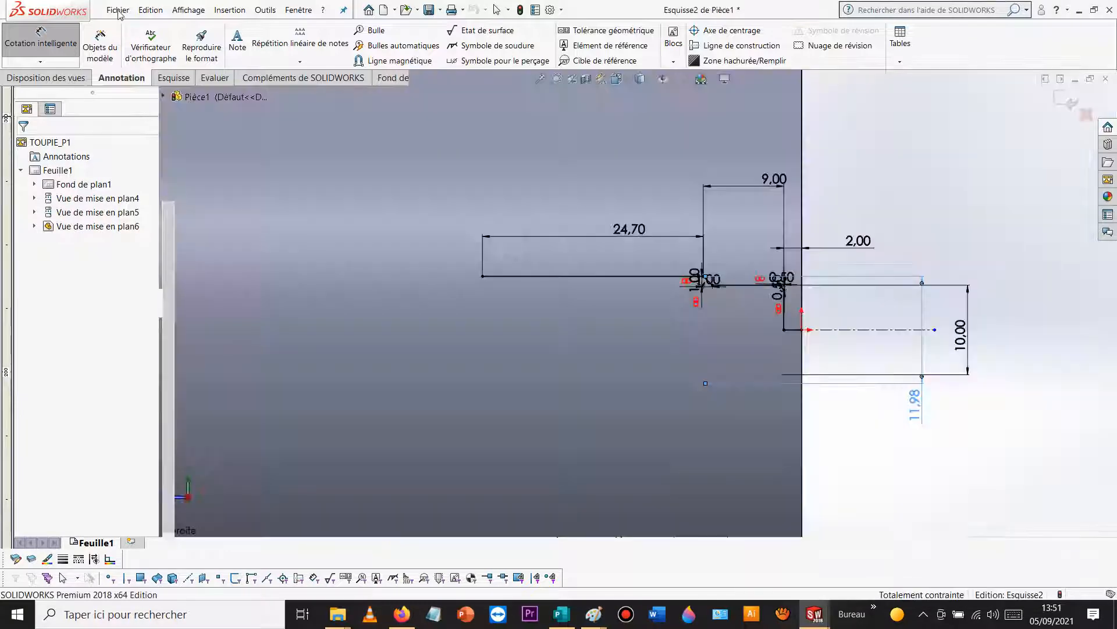
# Step: Open the part TOUPIE_P1_PH20 from the TOUPIE folder and edit Esquisse1 under its Révolution1 feature
pyautogui.click(118, 11)
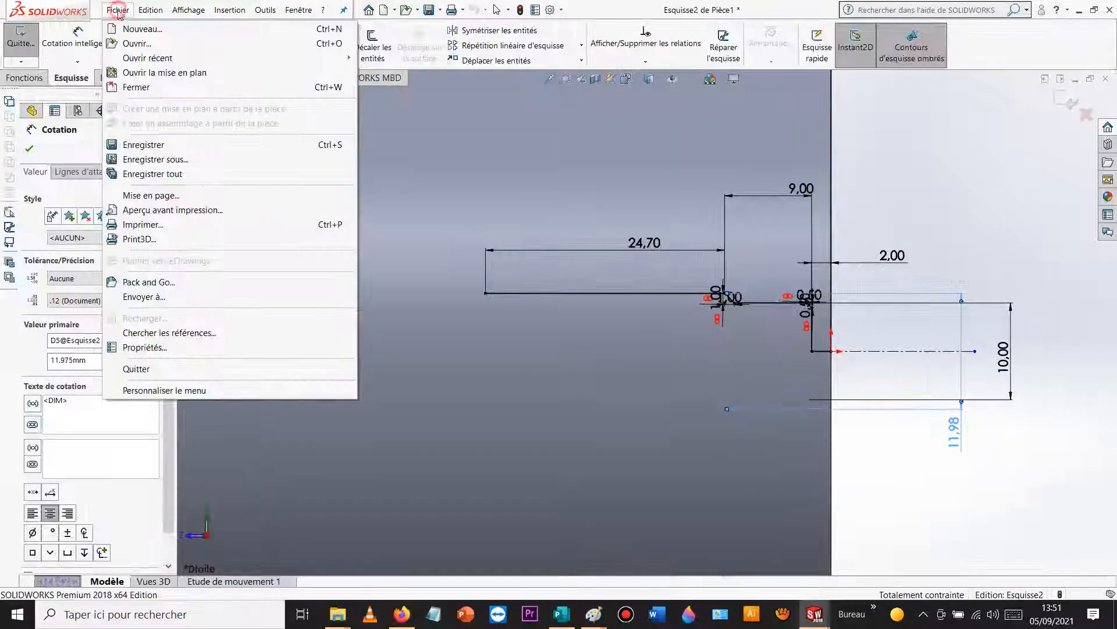
pyautogui.click(140, 44)
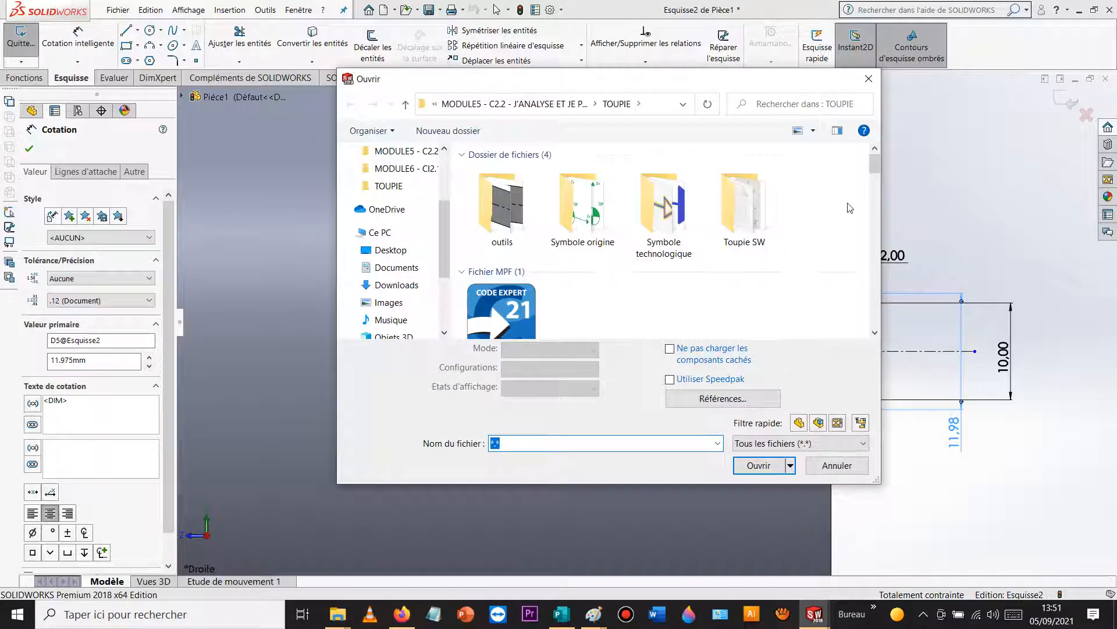
pyautogui.moveTo(875, 169); pyautogui.dragTo(874, 329)
pyautogui.doubleClick(510, 294)
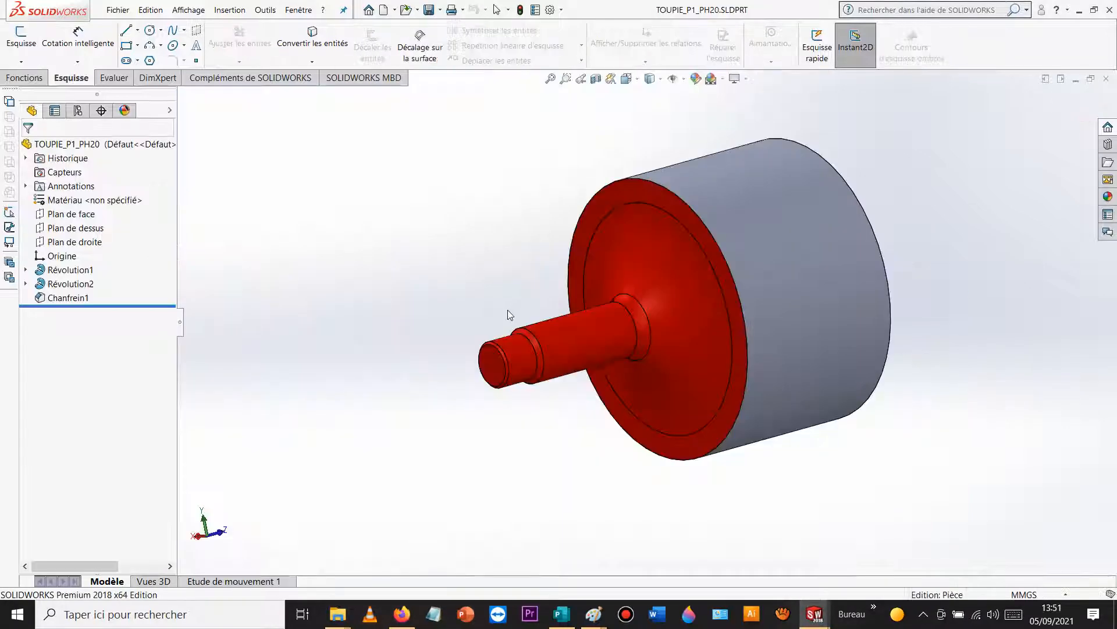
pyautogui.click(25, 269)
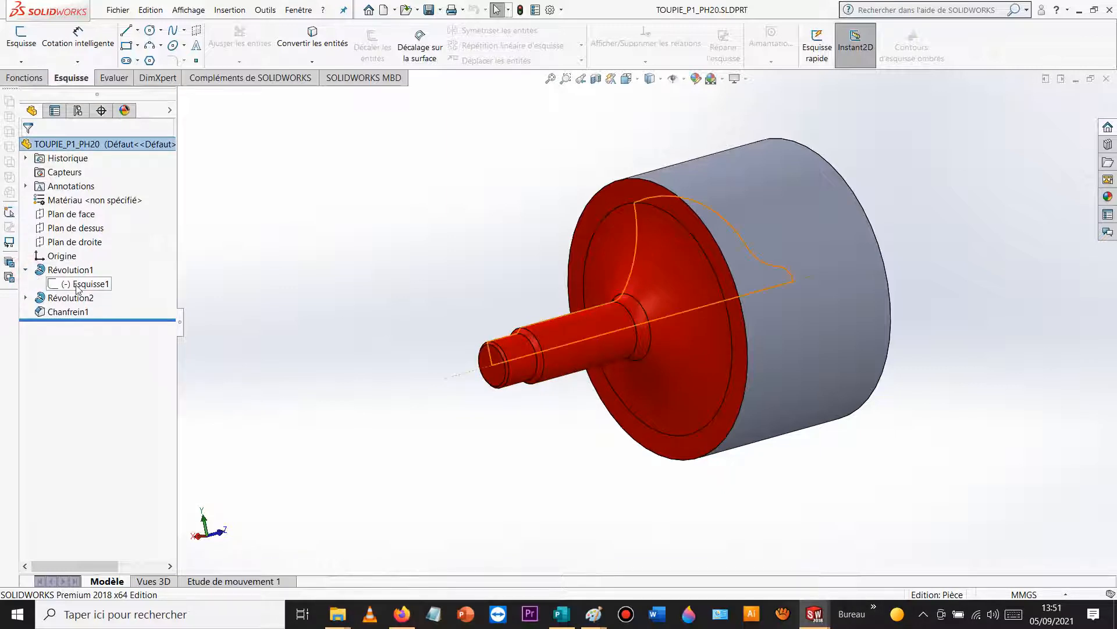
pyautogui.click(78, 285)
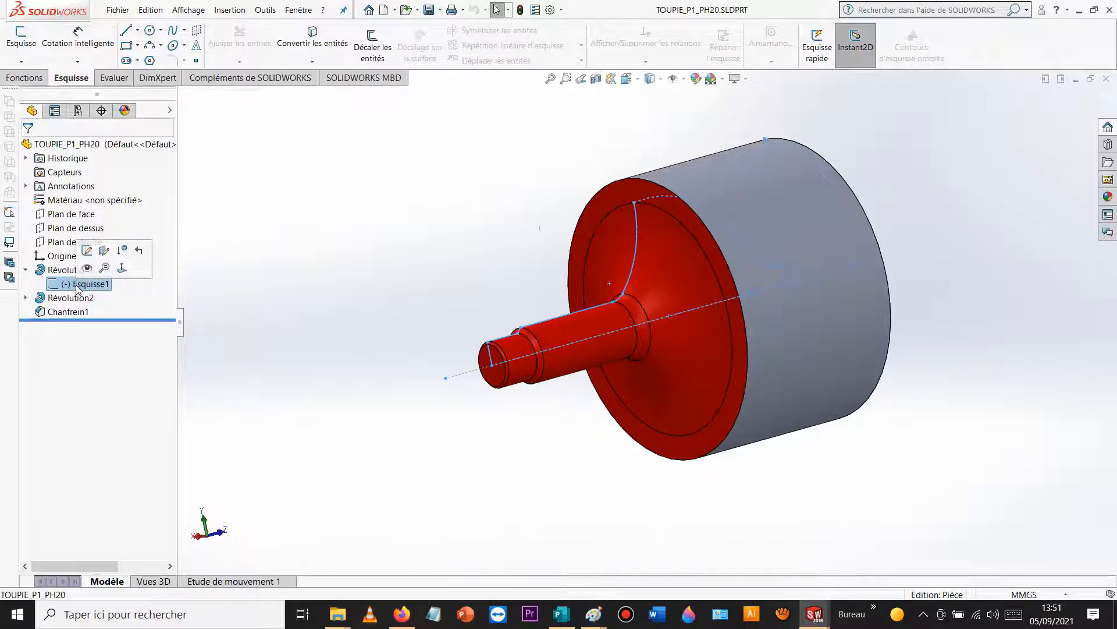
pyautogui.click(87, 251)
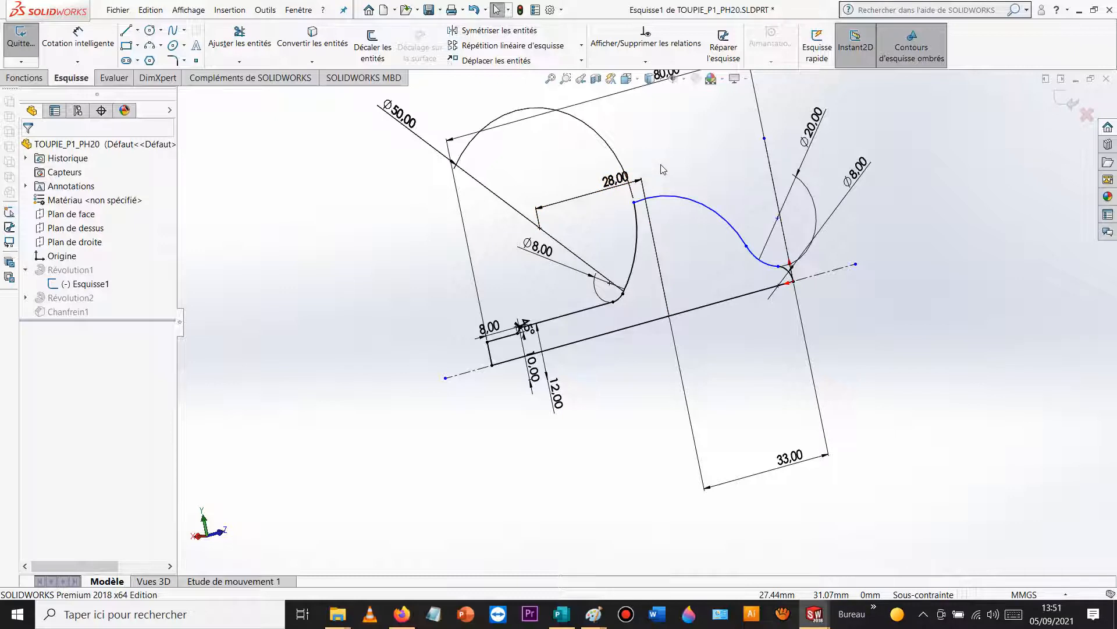
# Step: Check the distance between the large arc's centre and the shaft-end point on the axis, without placing the dimension
pyautogui.click(78, 40)
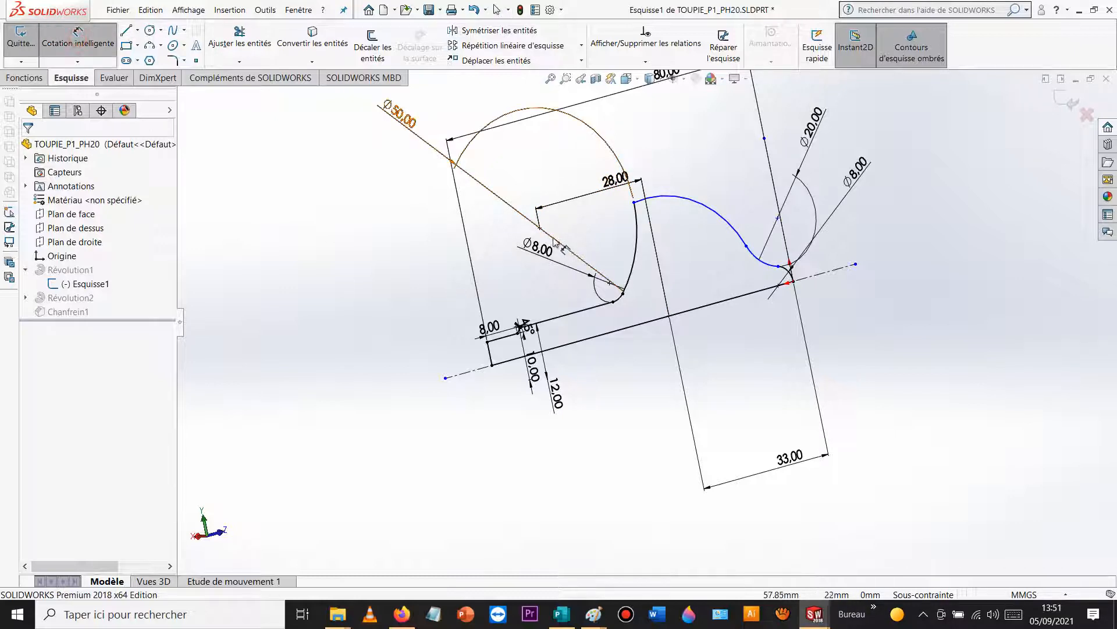
pyautogui.click(540, 228)
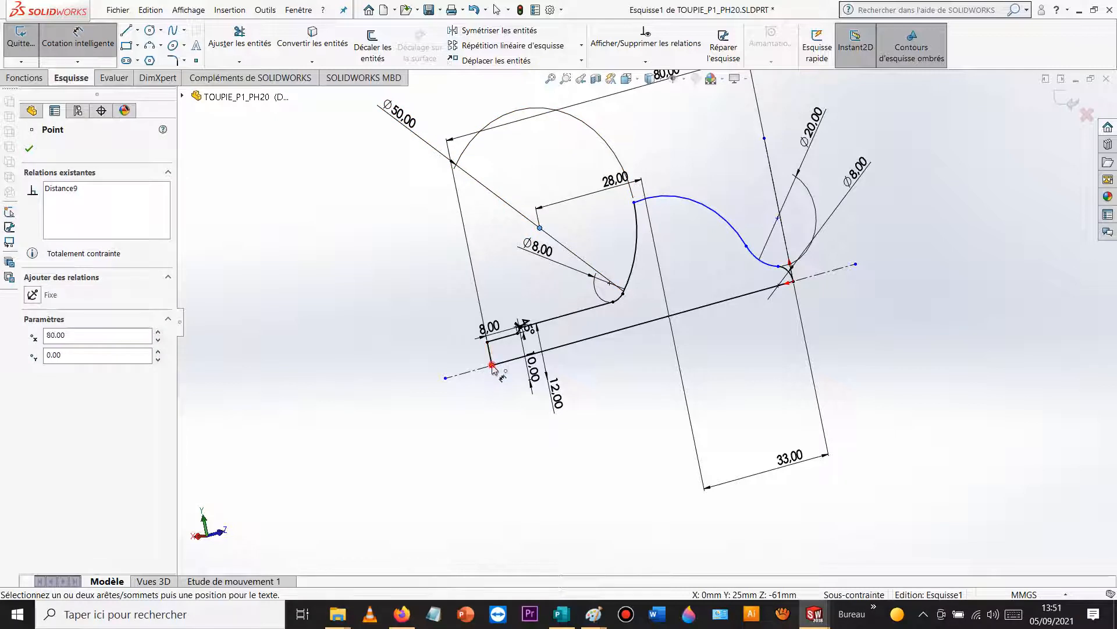
pyautogui.click(492, 365)
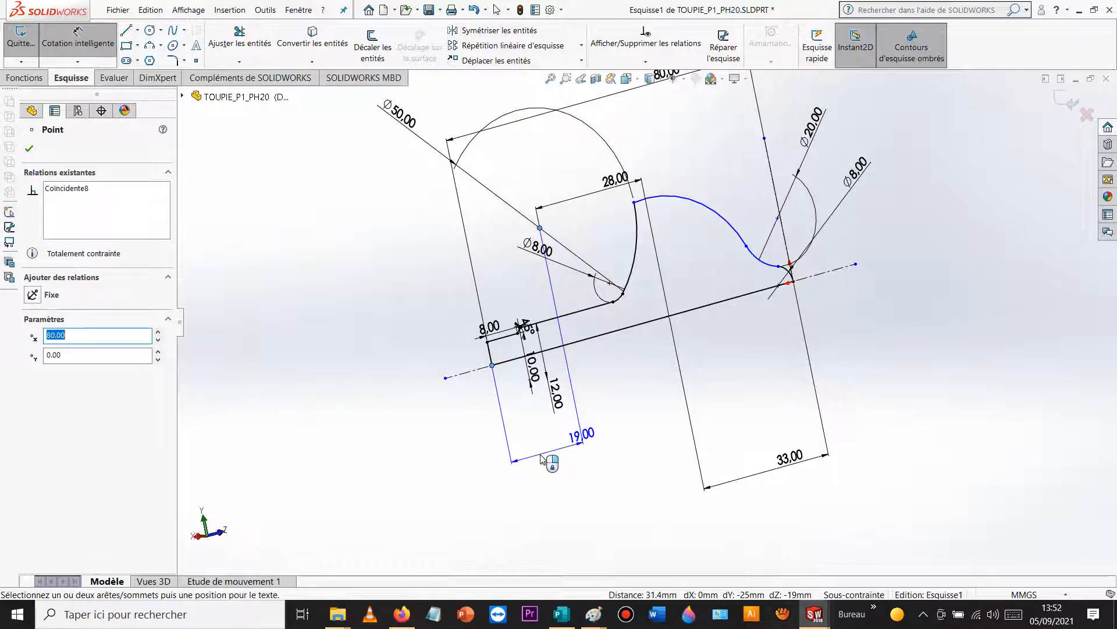
pyautogui.press('Escape')
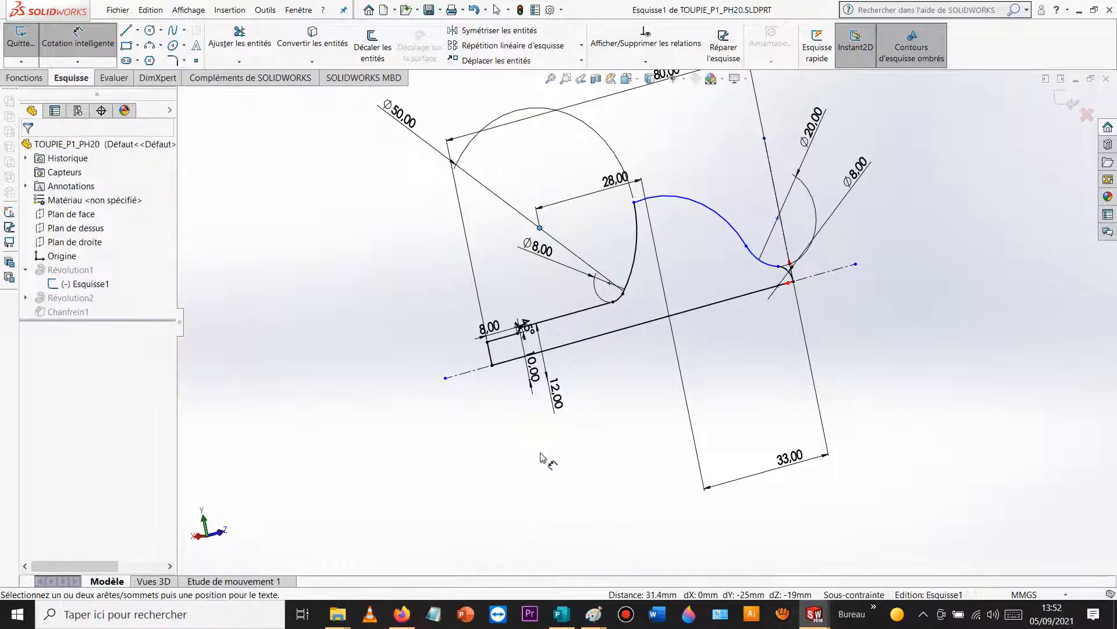
# Step: Return to Esquisse2 of Pièce1 and sketch a circle about 62.5 mm in diameter, centred just above the stock's upper edge
pyautogui.click(299, 10)
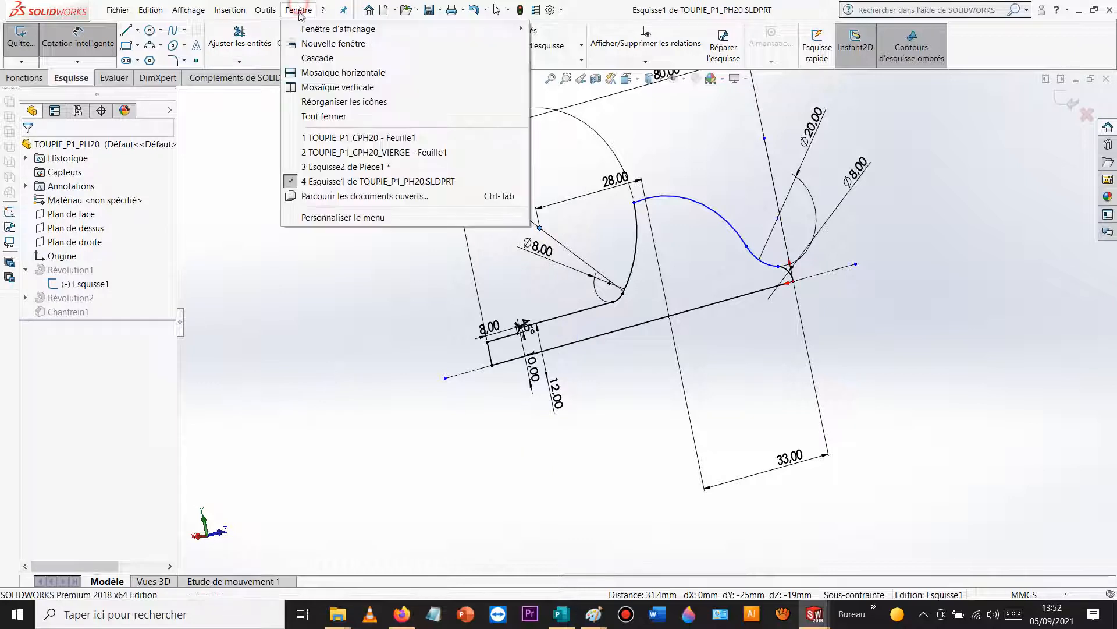
pyautogui.click(380, 167)
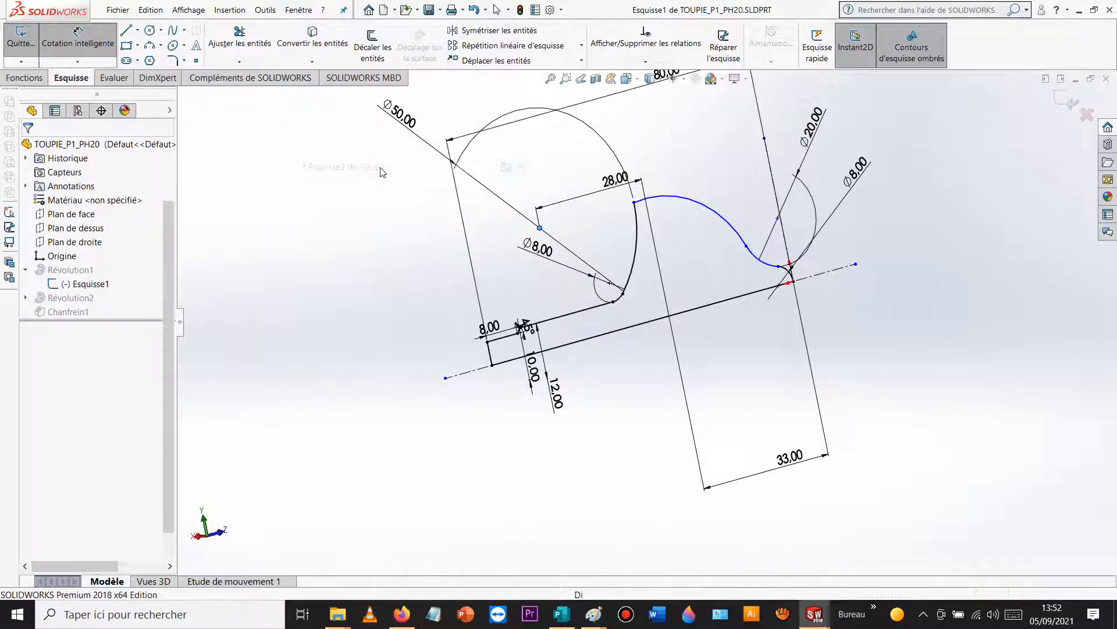
pyautogui.scroll(4, 643, 335)
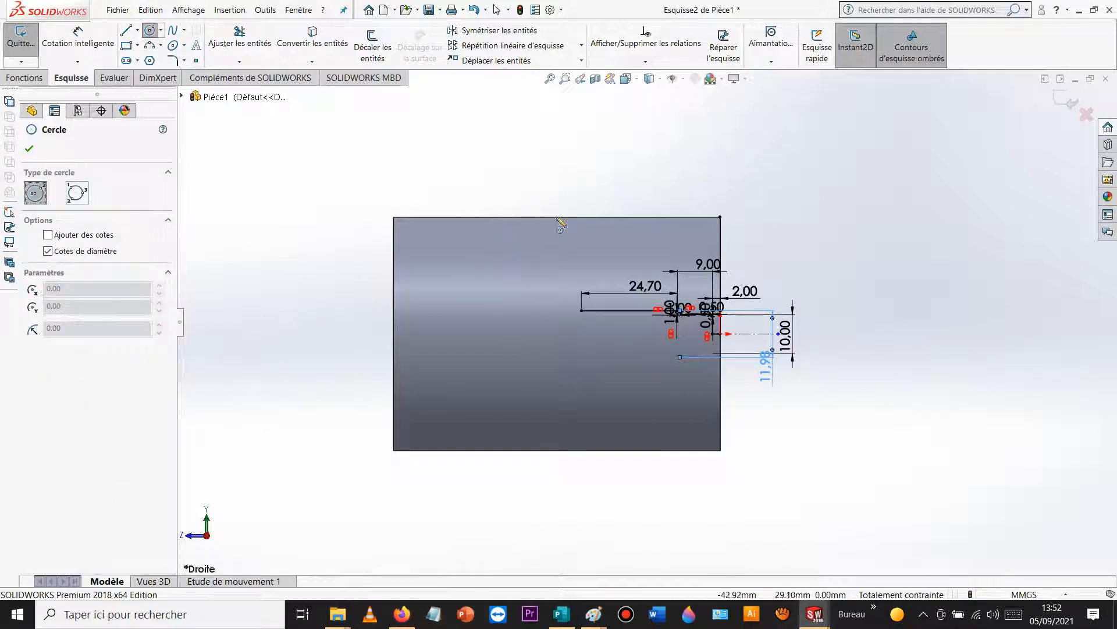
pyautogui.click(548, 186)
pyautogui.click(524, 305)
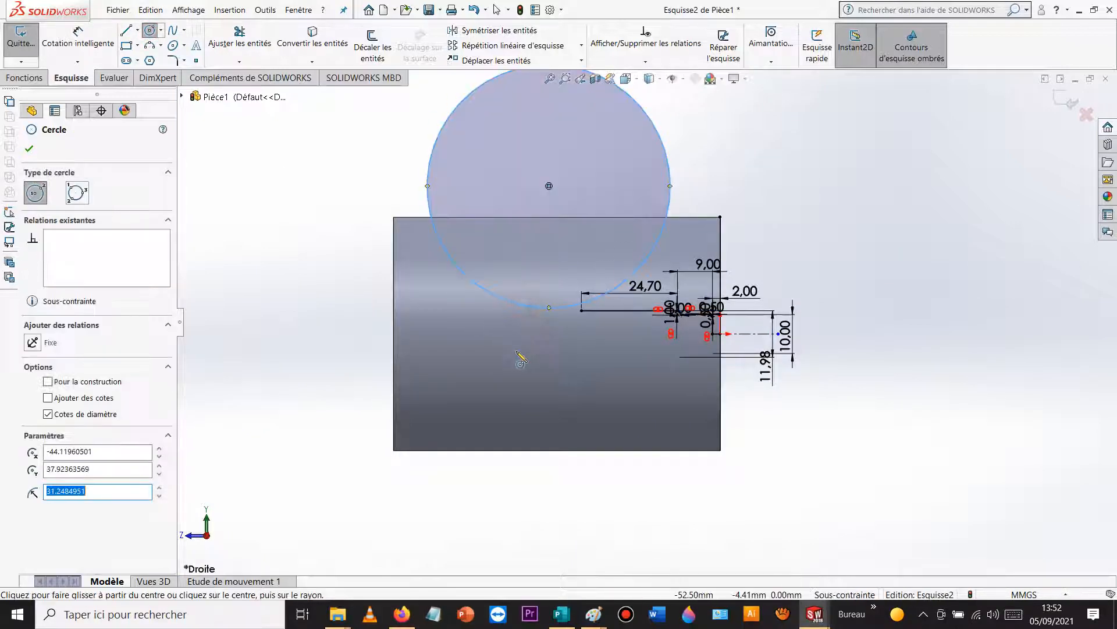
pyautogui.press('Escape')
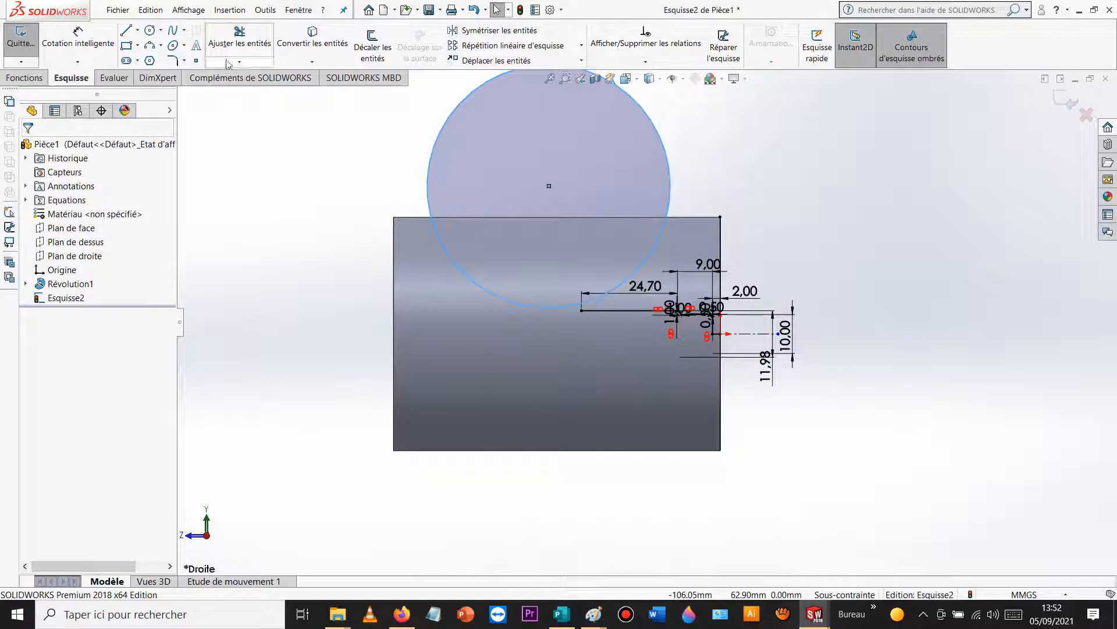
# Step: Dimension the new circle with a diameter of 50 mm
pyautogui.click(81, 35)
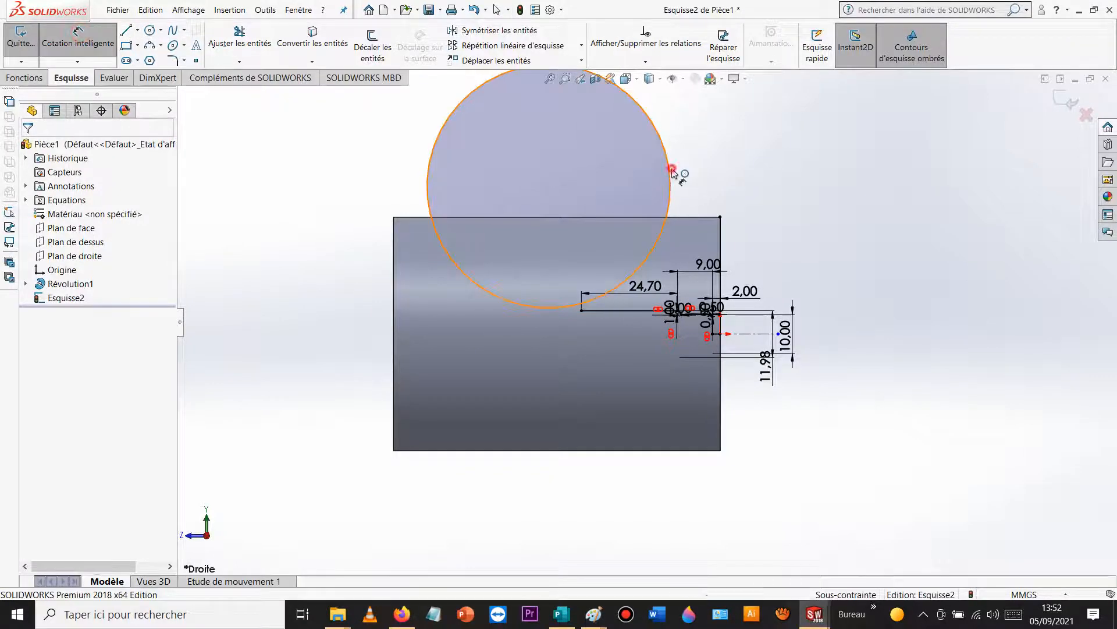
pyautogui.click(672, 172)
pyautogui.click(732, 135)
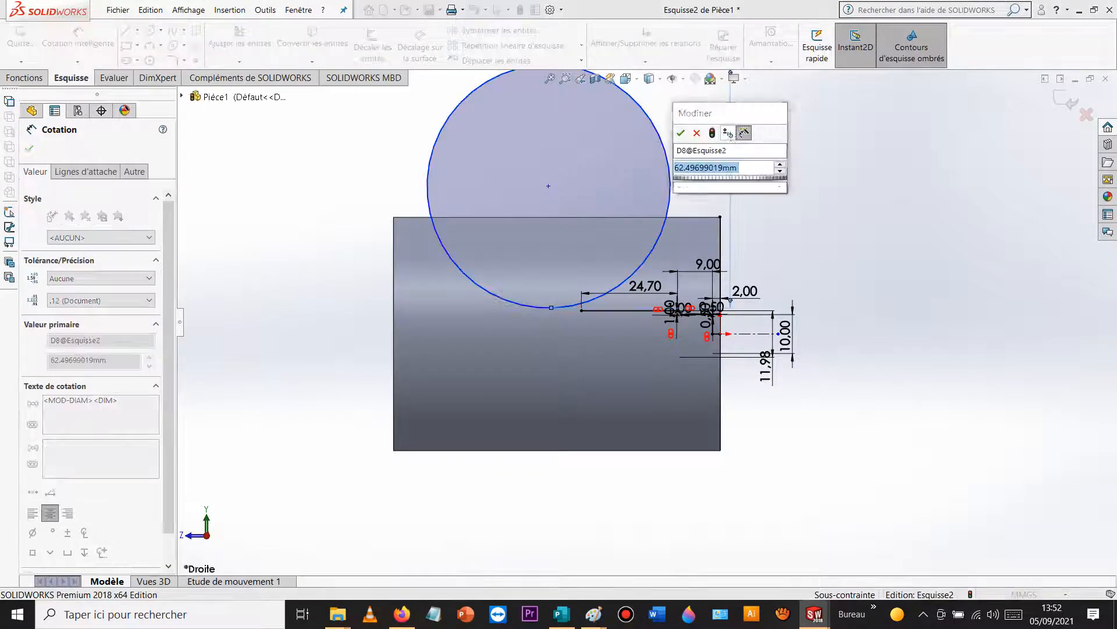
pyautogui.write('50')
pyautogui.press('Return')
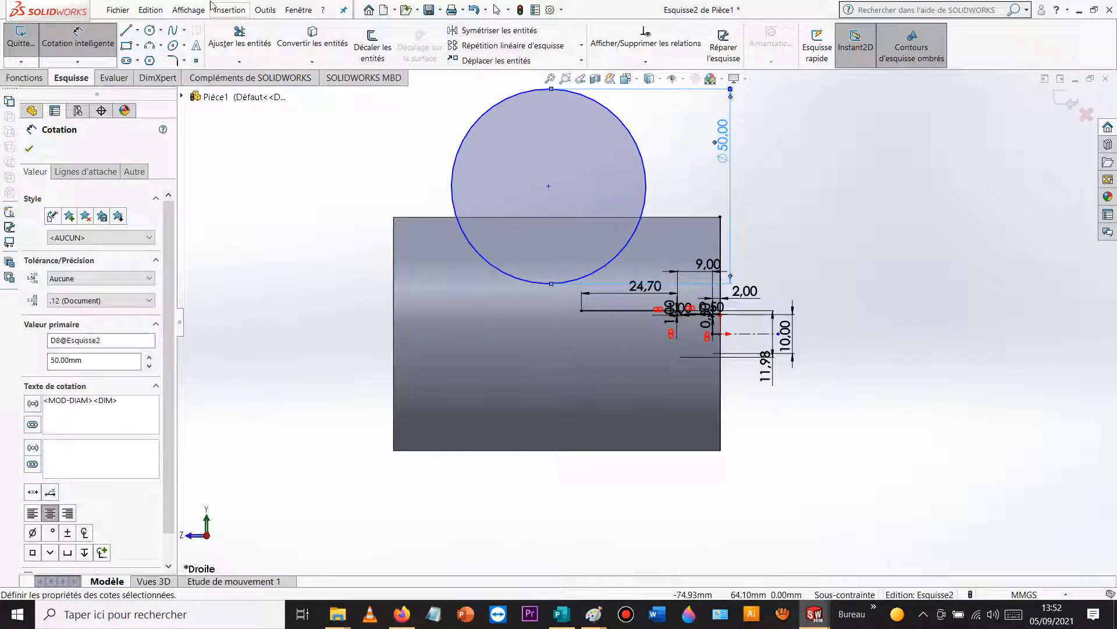
# Step: Set the circle's diameter to 100 mm and move its centre farther above the stock, to about X -27.5, Y 69.8
pyautogui.doubleClick(727, 143)
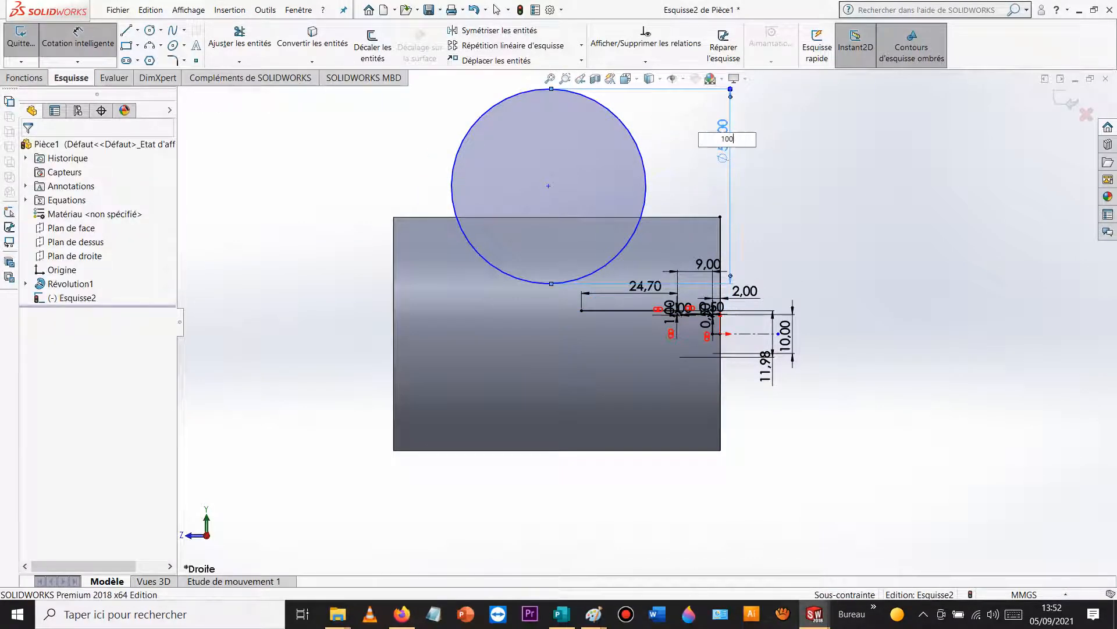
pyautogui.write('100')
pyautogui.press('Return')
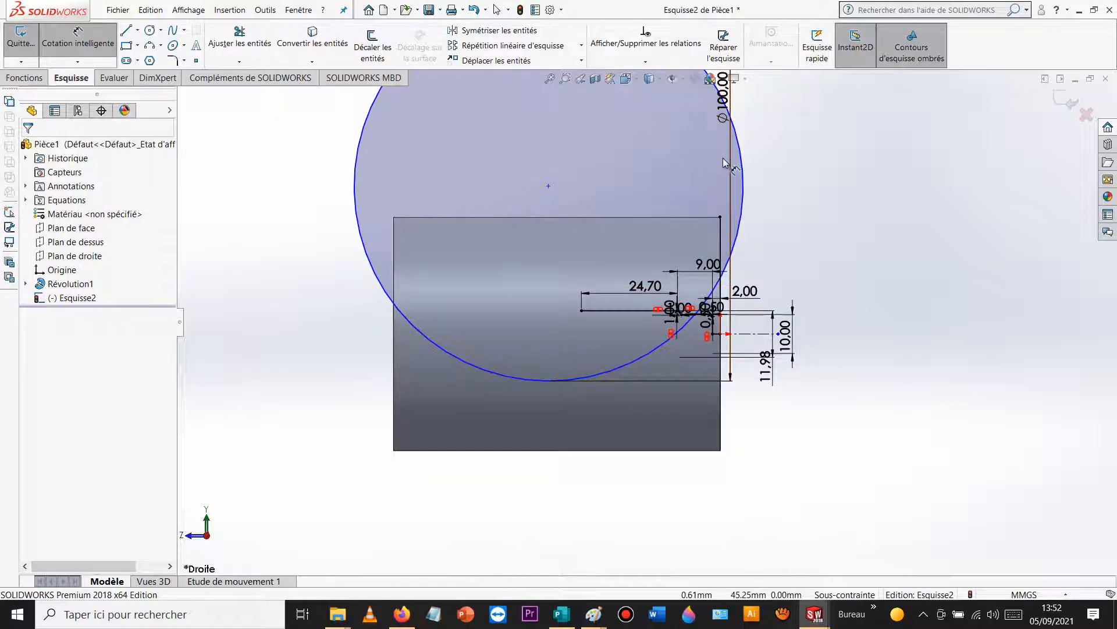
pyautogui.scroll(4, 723, 158)
pyautogui.press('Escape')
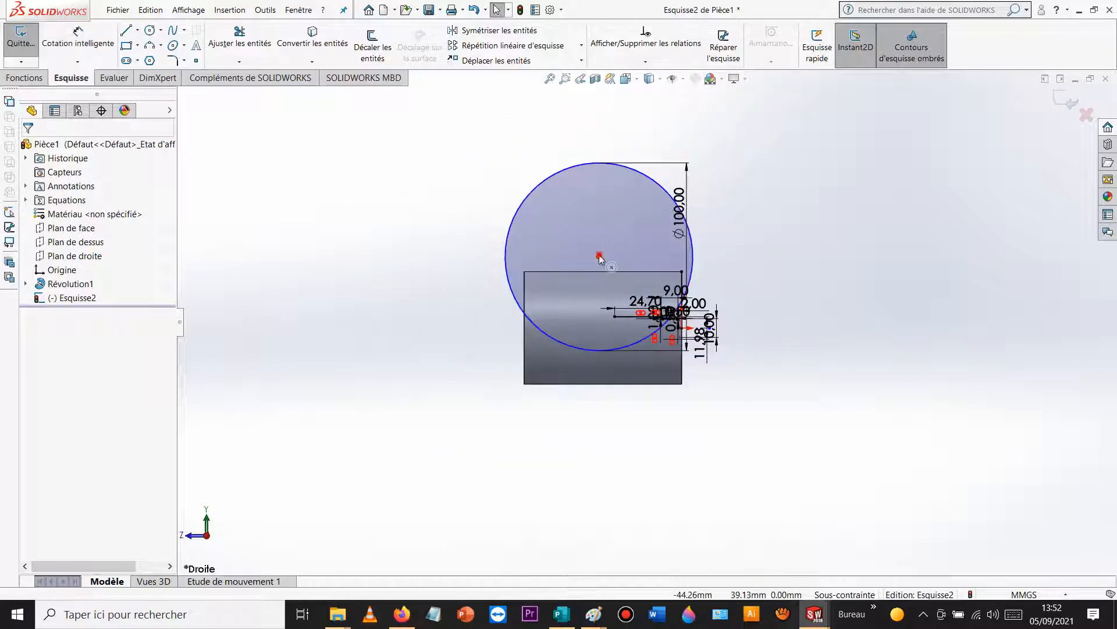
pyautogui.moveTo(600, 255); pyautogui.dragTo(630, 196)
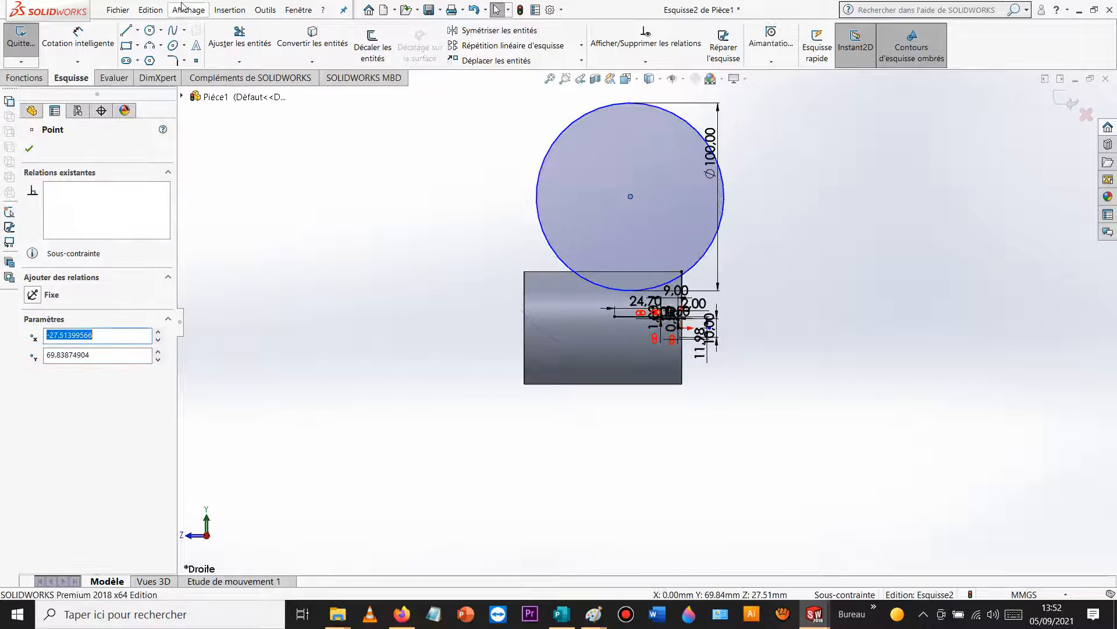
# Step: Dimension the horizontal distance from the circle's centre to the shaft's short vertical line at 19 mm
pyautogui.click(81, 29)
pyautogui.scroll(3, 816, 244)
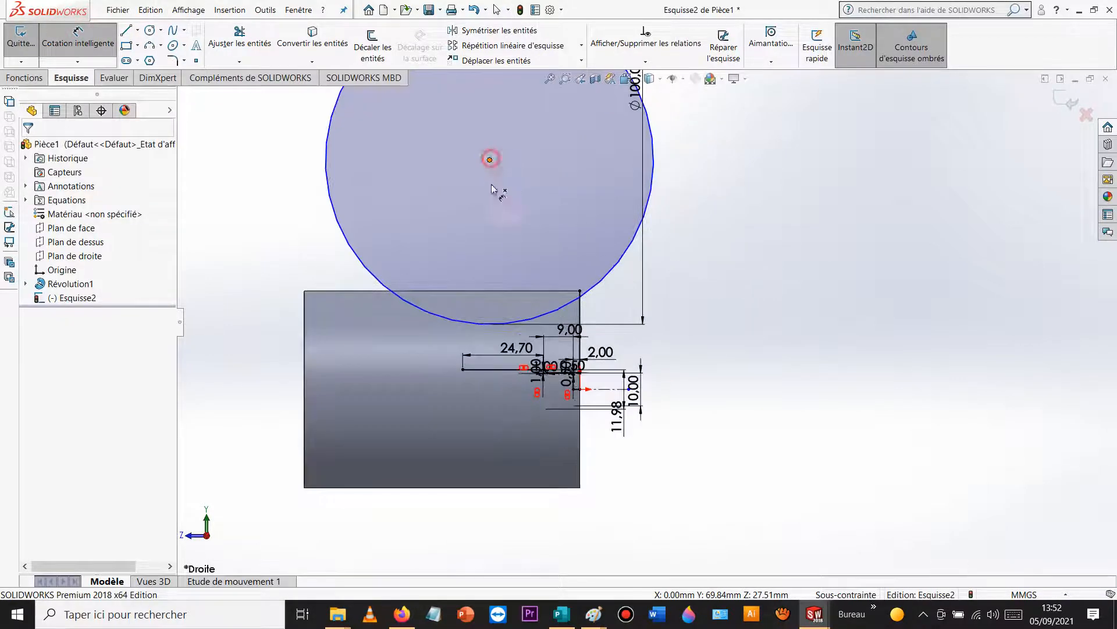
pyautogui.click(489, 160)
pyautogui.click(573, 387)
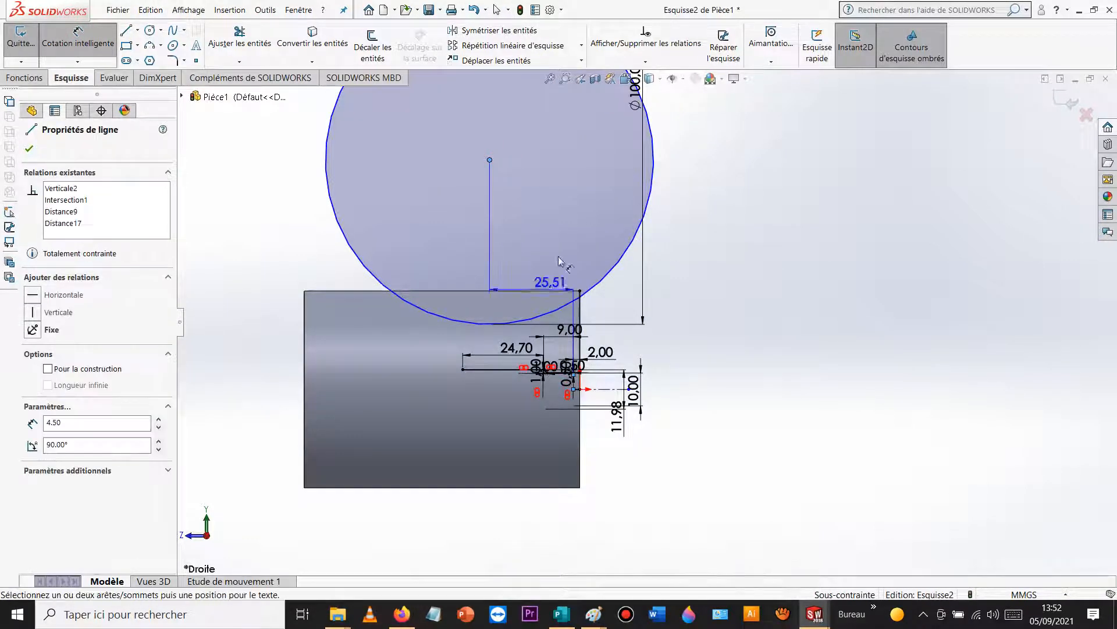
pyautogui.click(539, 203)
pyautogui.write('19')
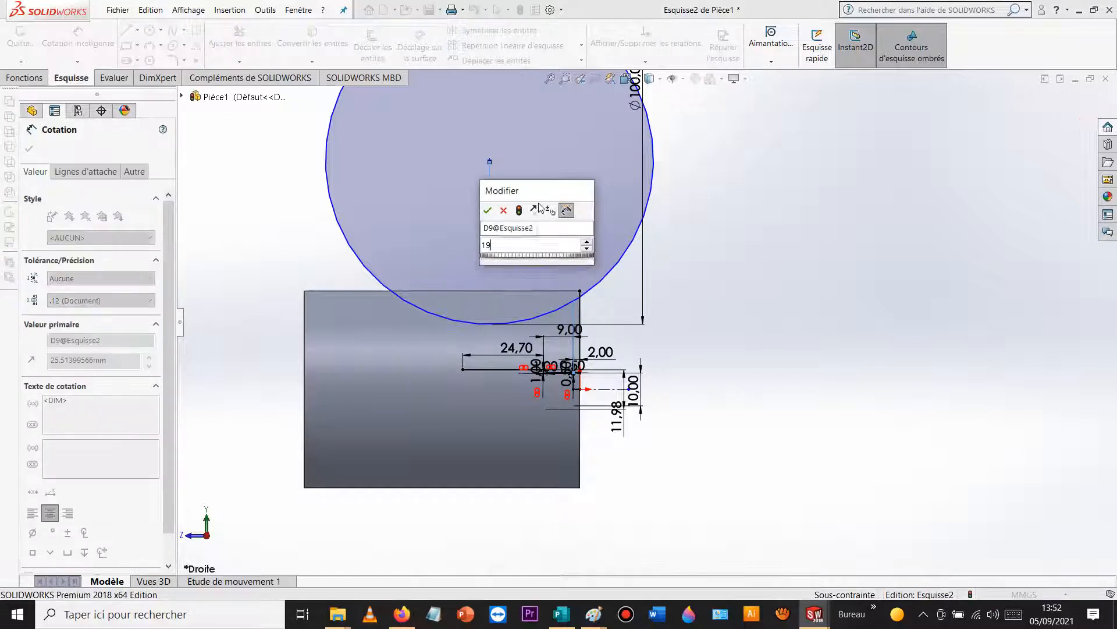
pyautogui.press('Return')
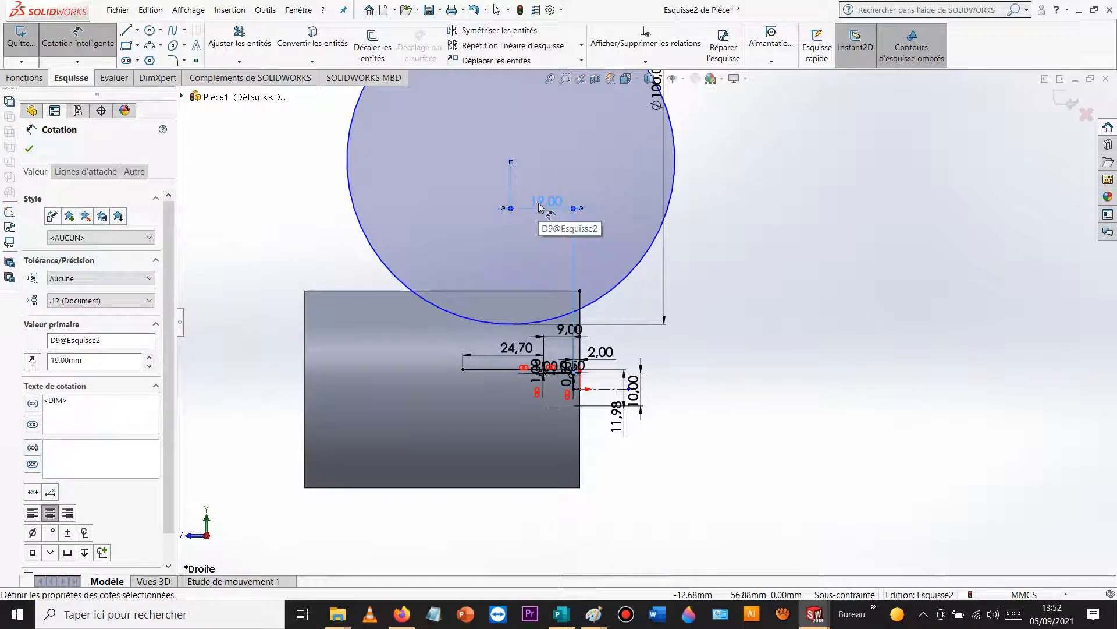
# Step: Switch to Esquisse1 of TOUPIE_P1_PH20 and check the distance between the 50 mm arc's centre and the axis, without placing the dimension
pyautogui.click(299, 11)
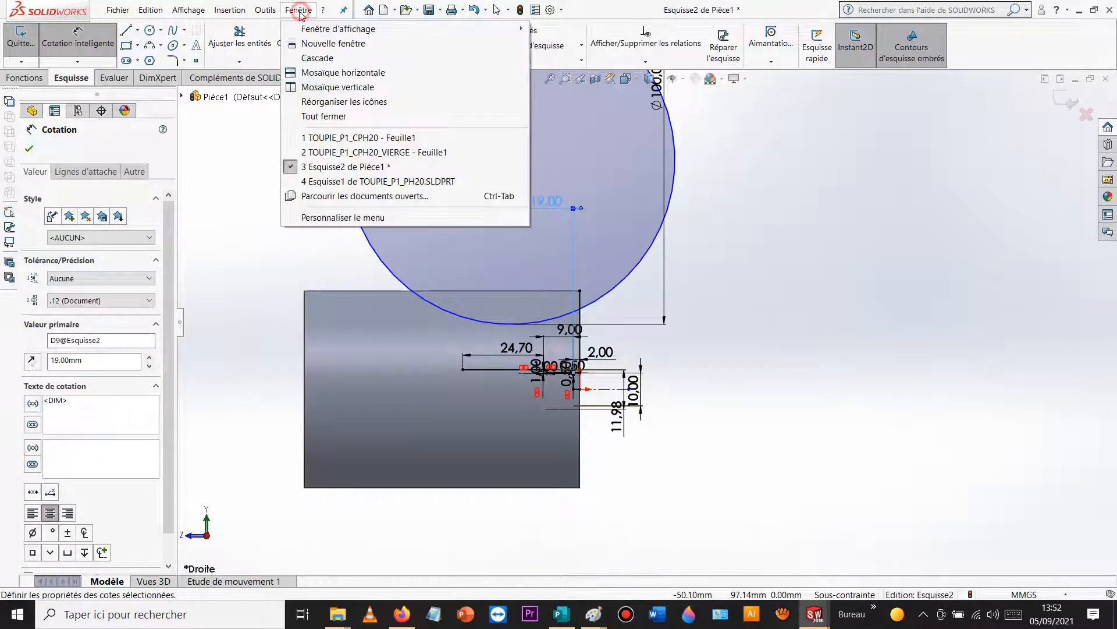
pyautogui.click(329, 181)
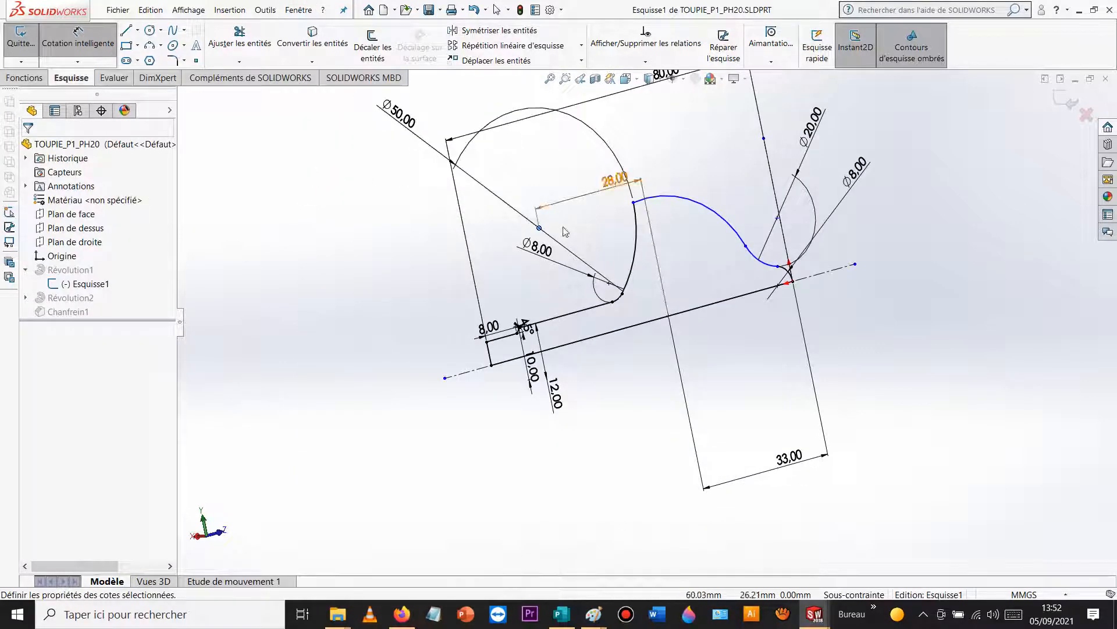
pyautogui.click(346, 233)
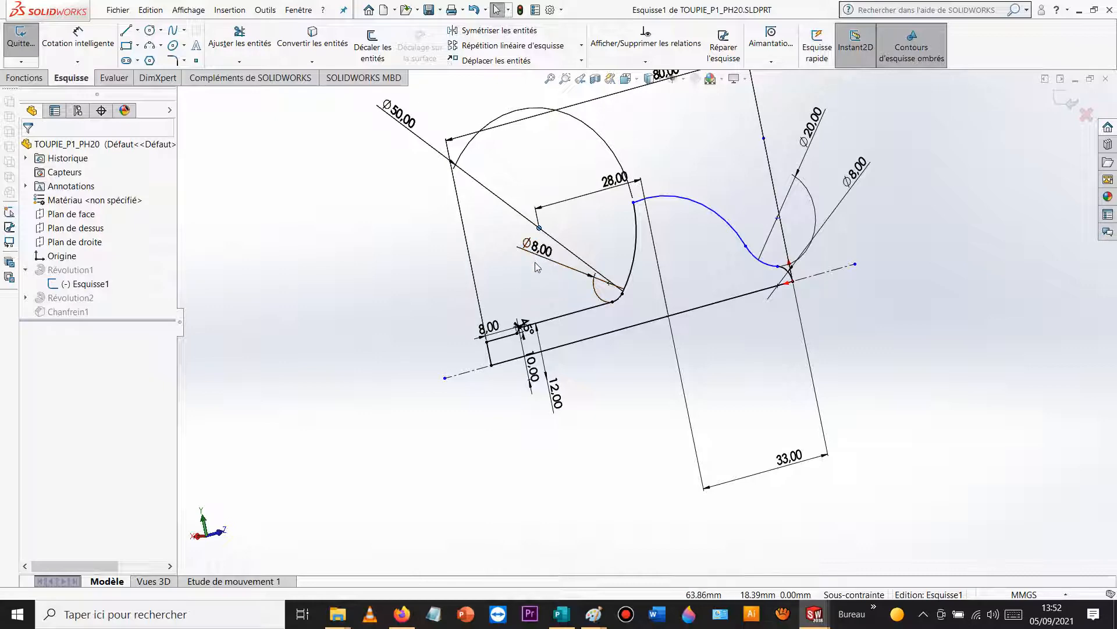
pyautogui.scroll(3, 635, 298)
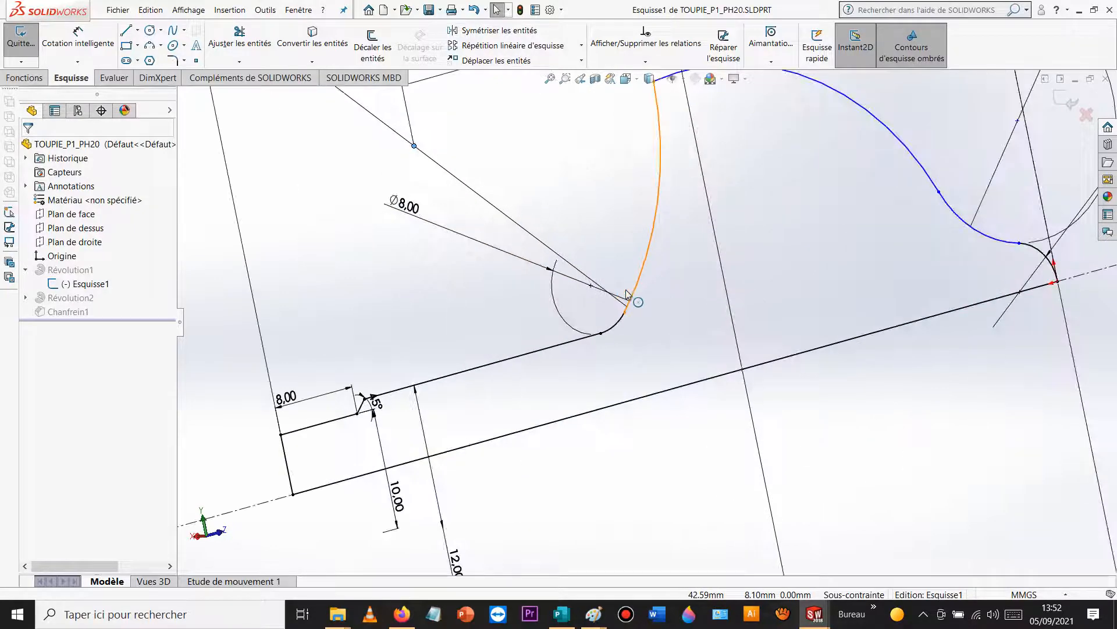
pyautogui.scroll(-2, 627, 294)
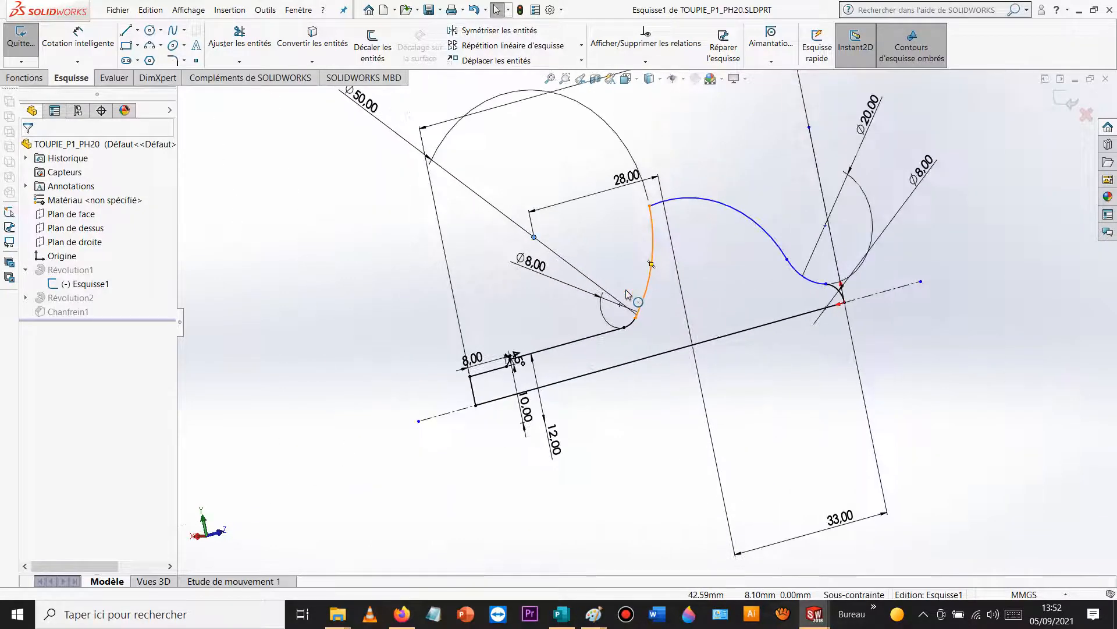
pyautogui.click(53, 46)
pyautogui.click(533, 237)
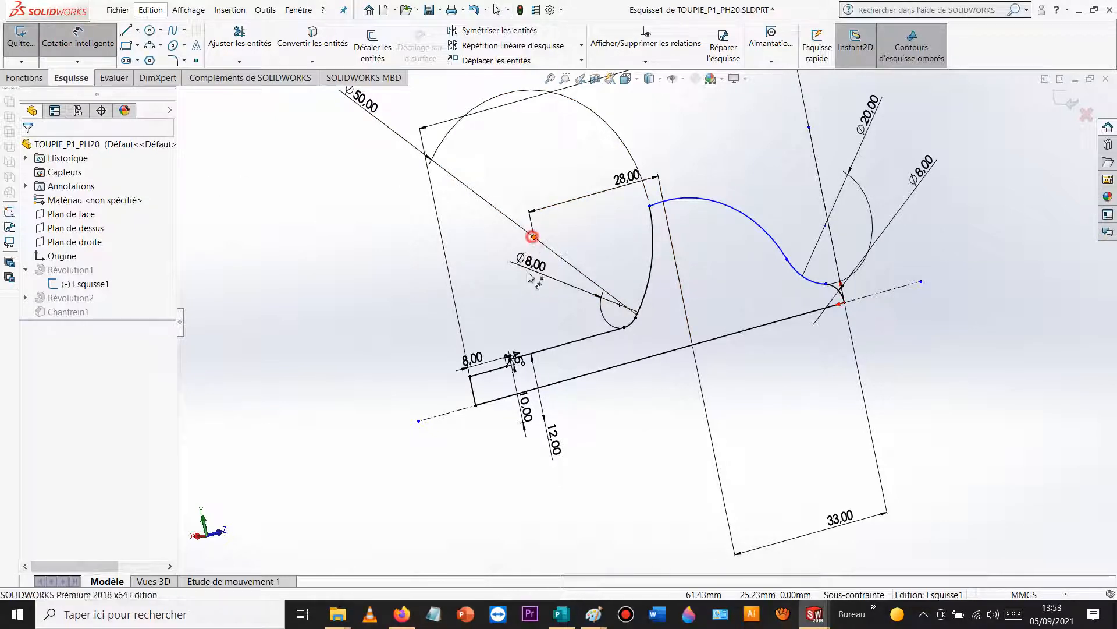
pyautogui.click(455, 411)
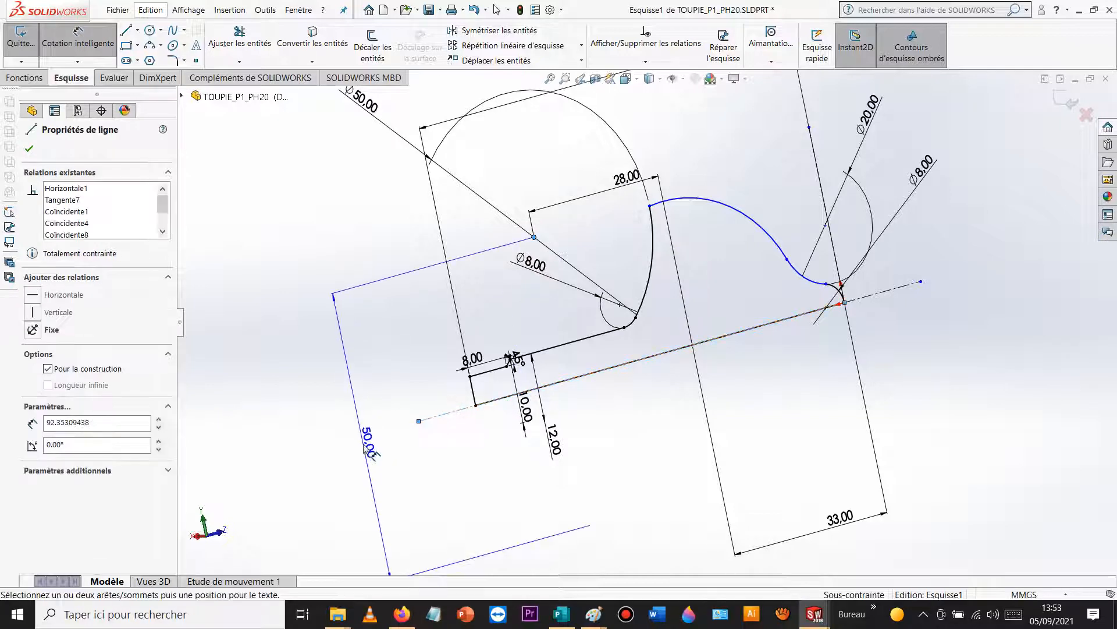
pyautogui.press('Escape')
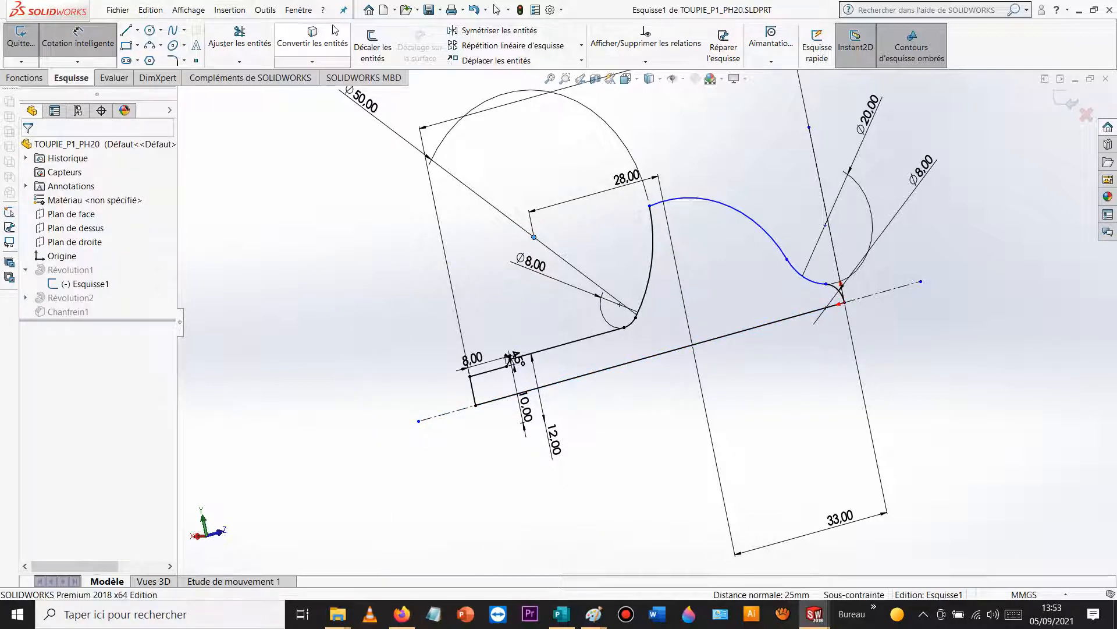
# Step: Return to Esquisse2 of Pièce1 and move the circle's diameter dimension farther out from the circle
pyautogui.click(300, 11)
pyautogui.click(345, 166)
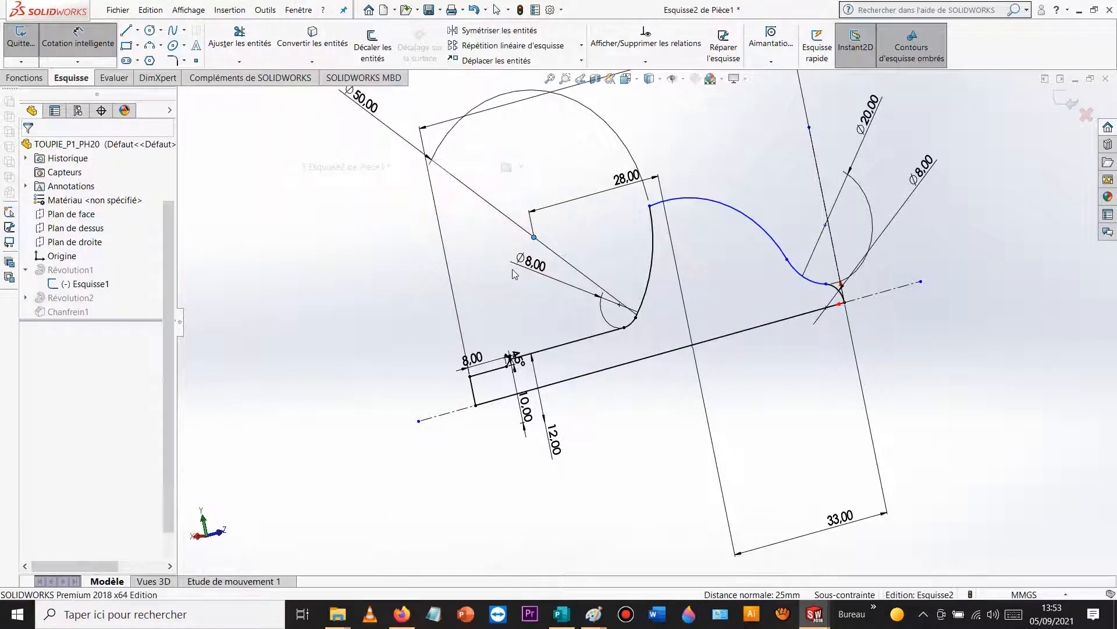
pyautogui.scroll(2, 626, 235)
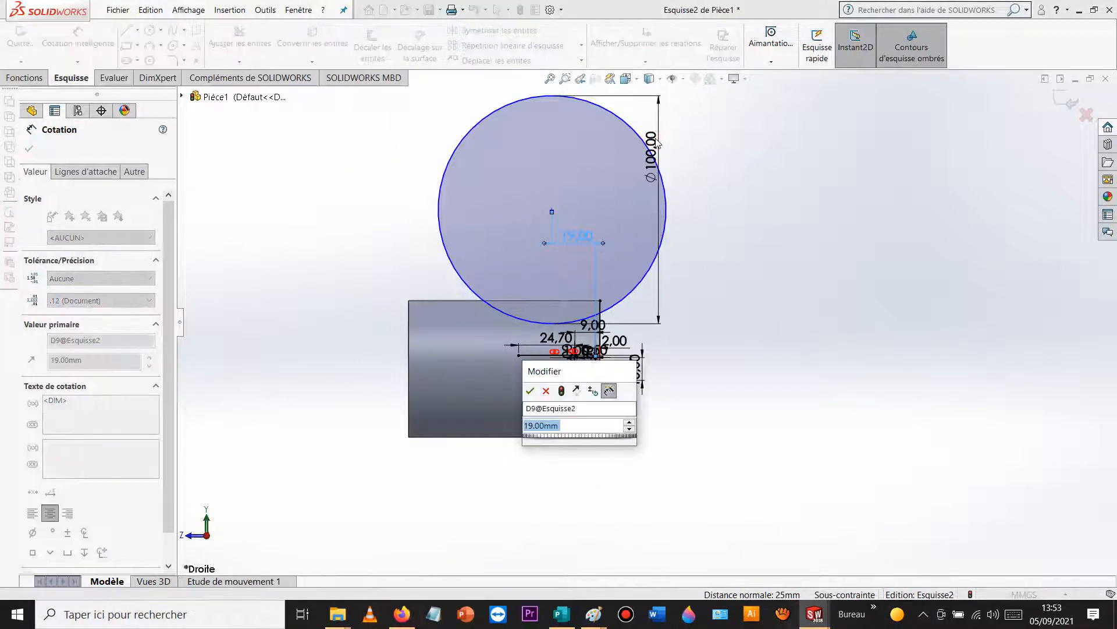
pyautogui.click(780, 189)
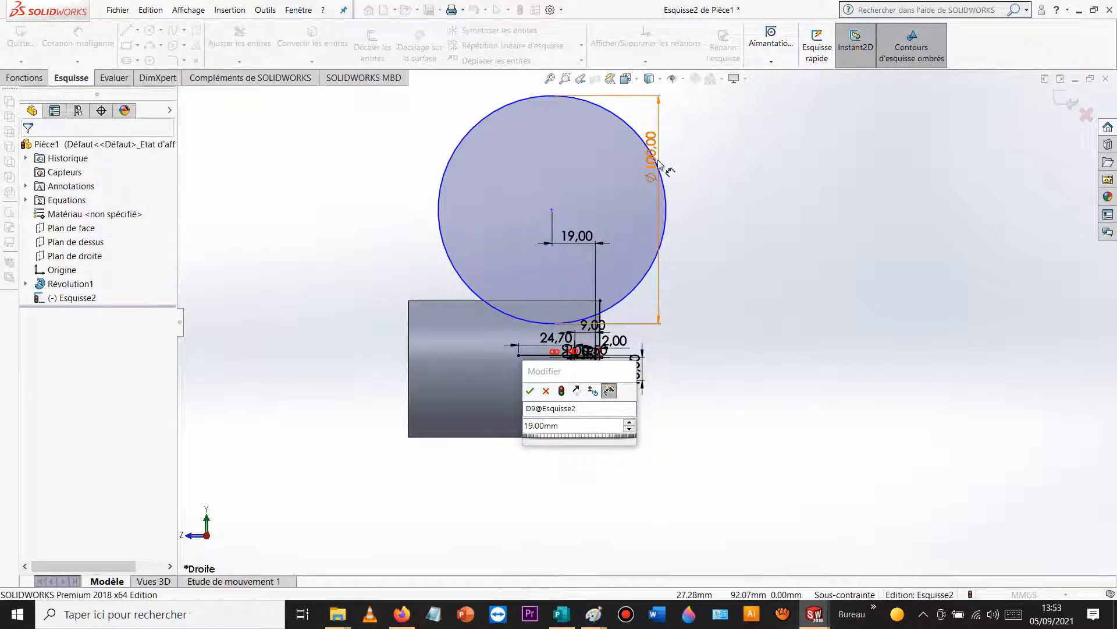
pyautogui.moveTo(661, 154); pyautogui.dragTo(715, 173)
pyautogui.click(714, 174)
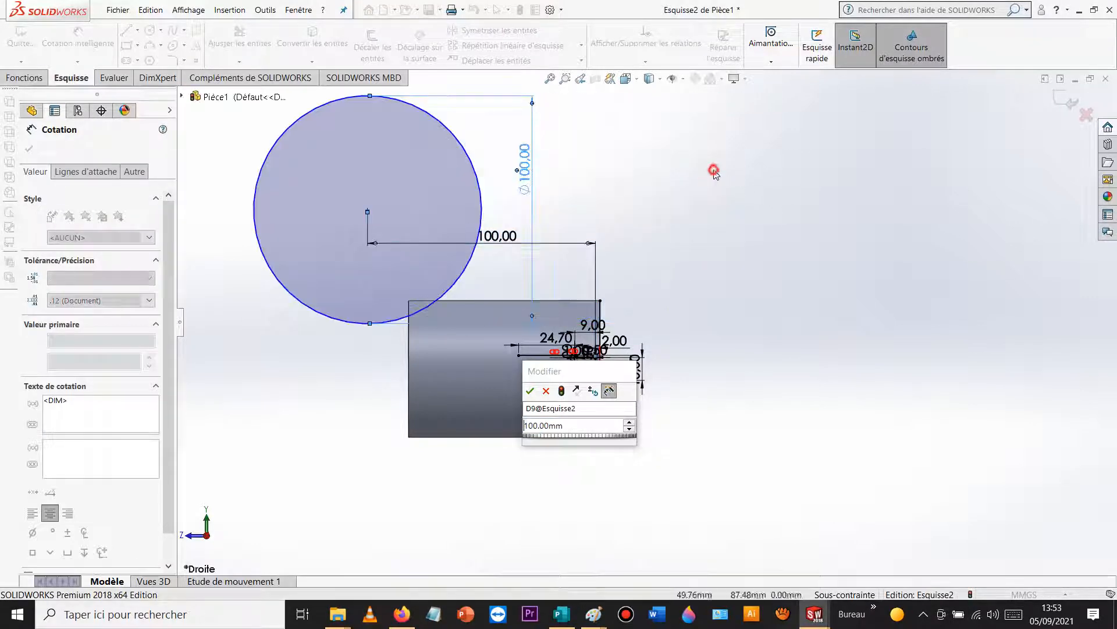
# Step: Set the circle centre's horizontal distance to 19 mm and the circle's diameter to 50 mm
pyautogui.click(527, 175)
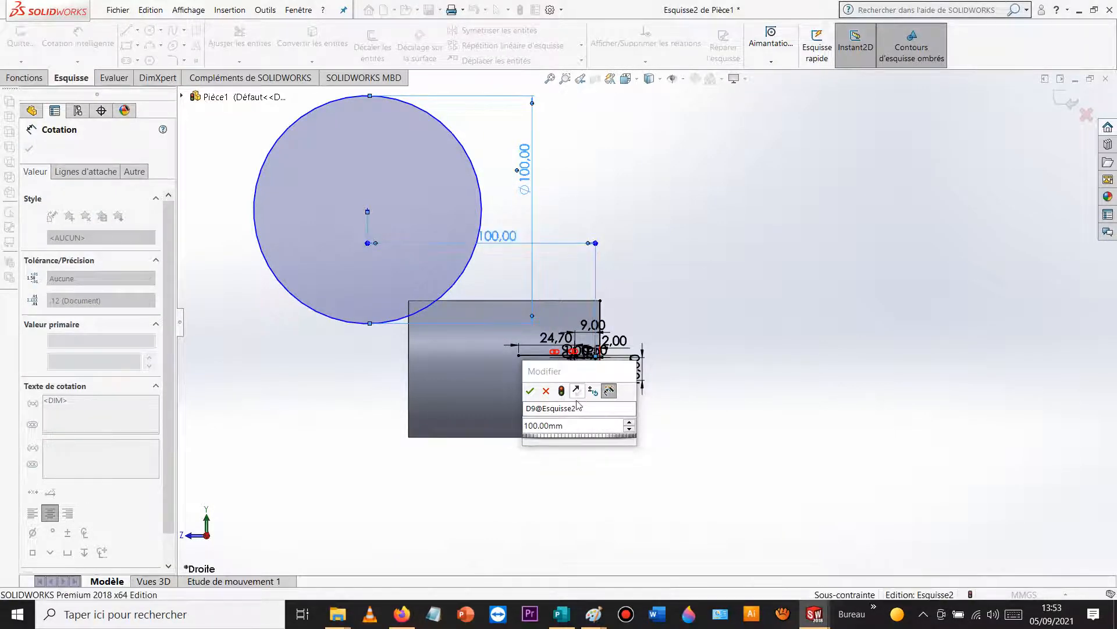
pyautogui.click(569, 423)
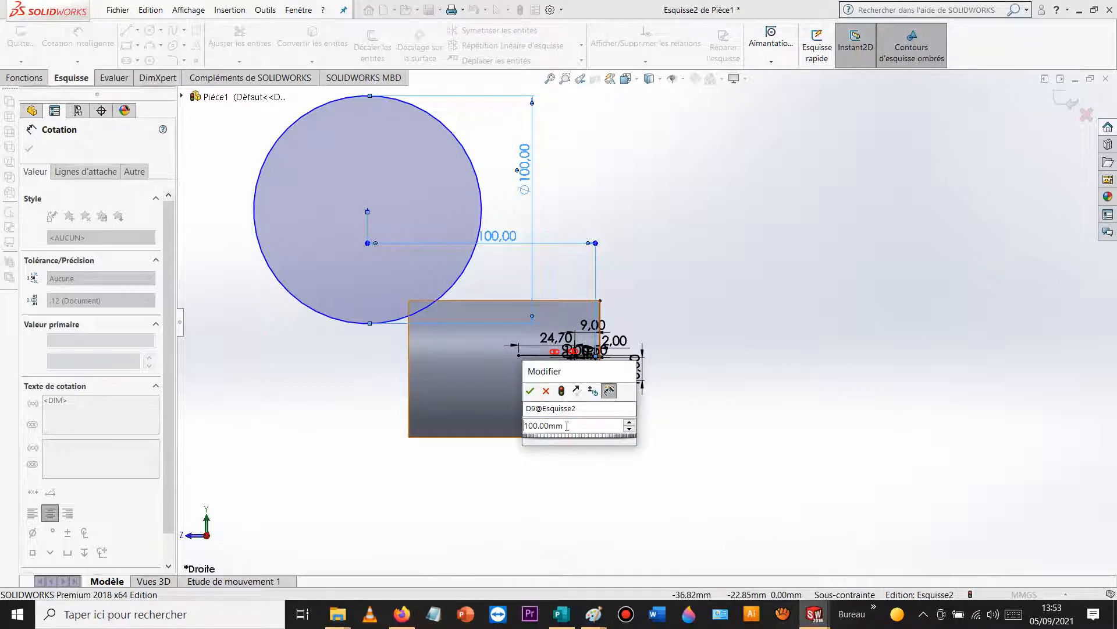
pyautogui.write('54')
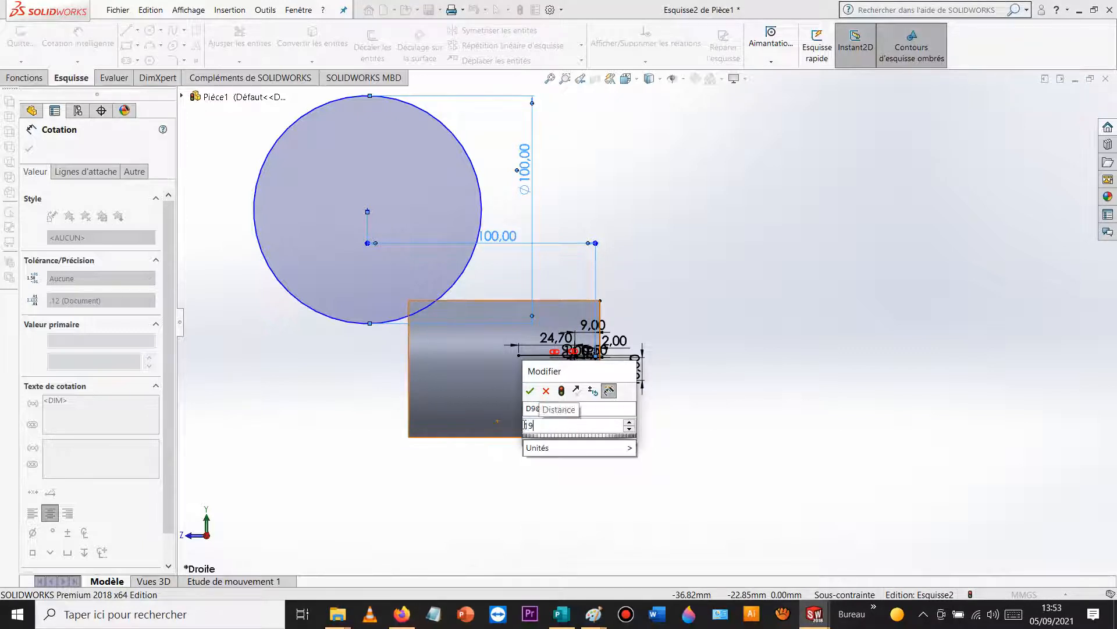
pyautogui.press('Return')
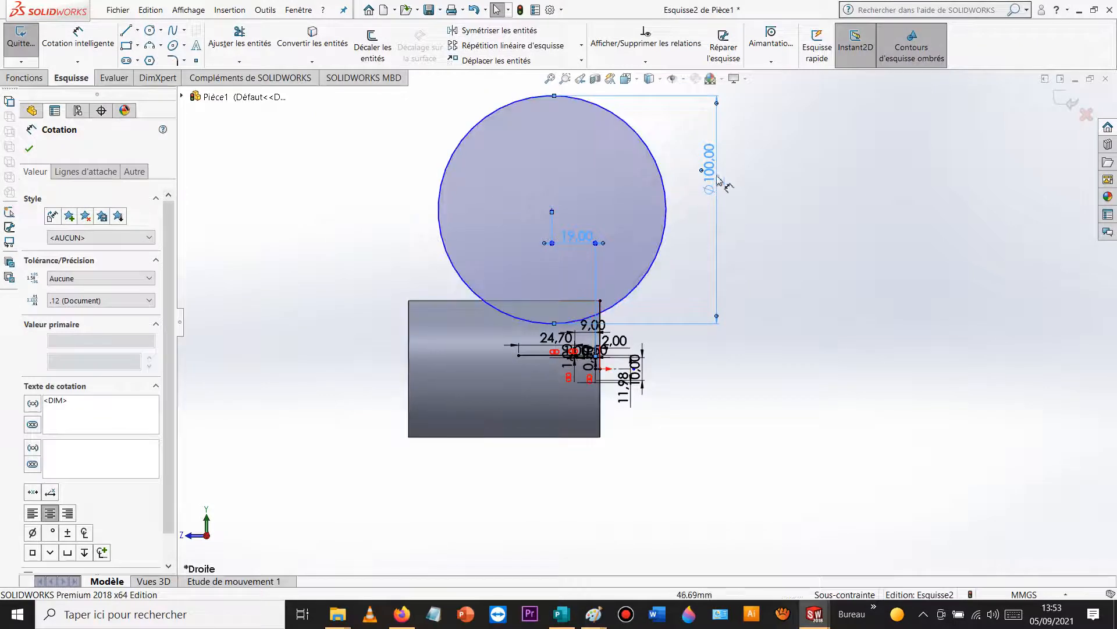
pyautogui.doubleClick(709, 175)
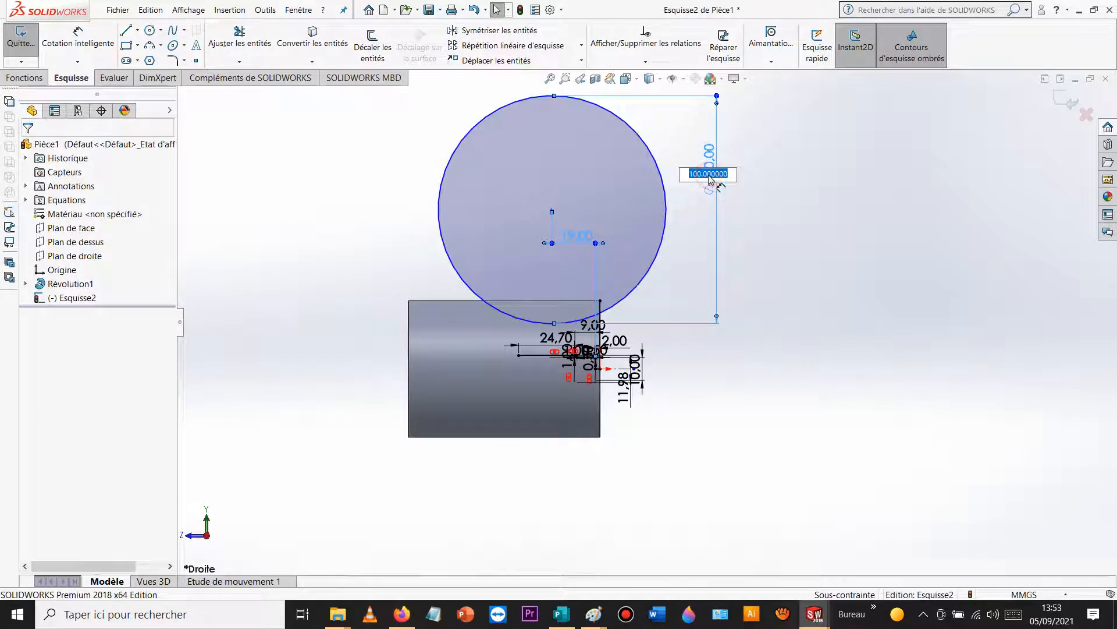
pyautogui.press('Return')
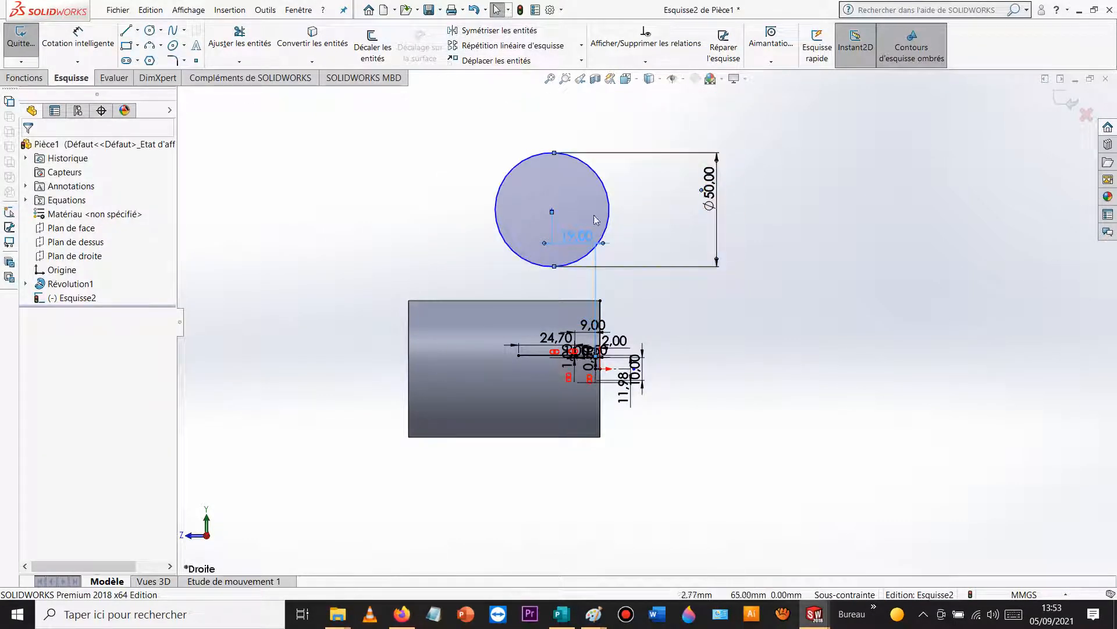
# Step: Dimension the circle's centre from the revolution axis as a doubled, diameter-style distance of 50 mm
pyautogui.click(78, 35)
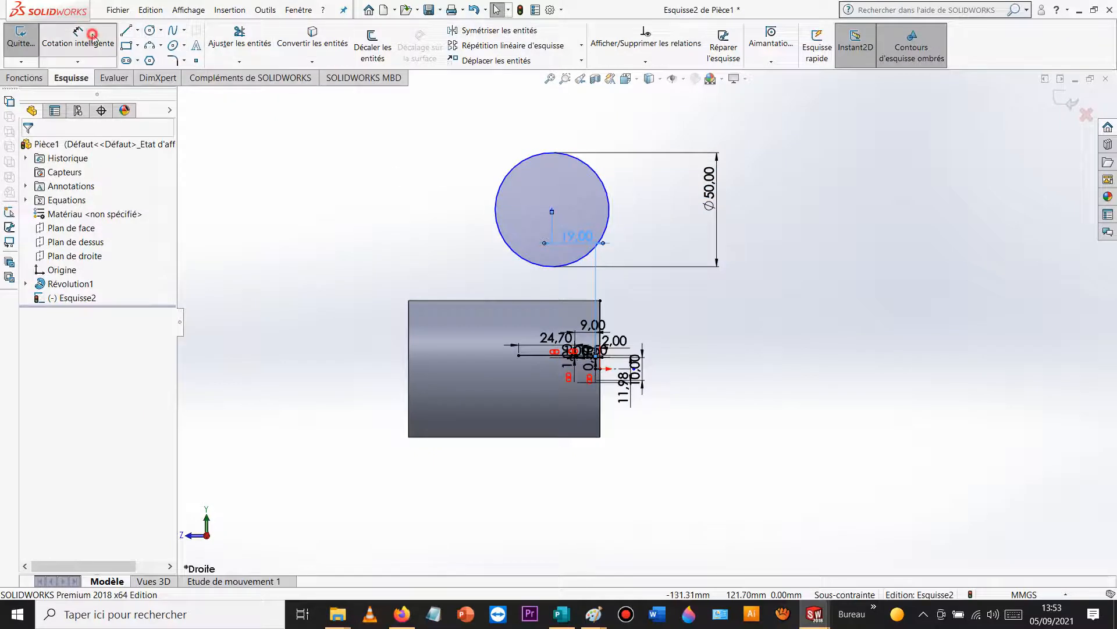
pyautogui.click(553, 210)
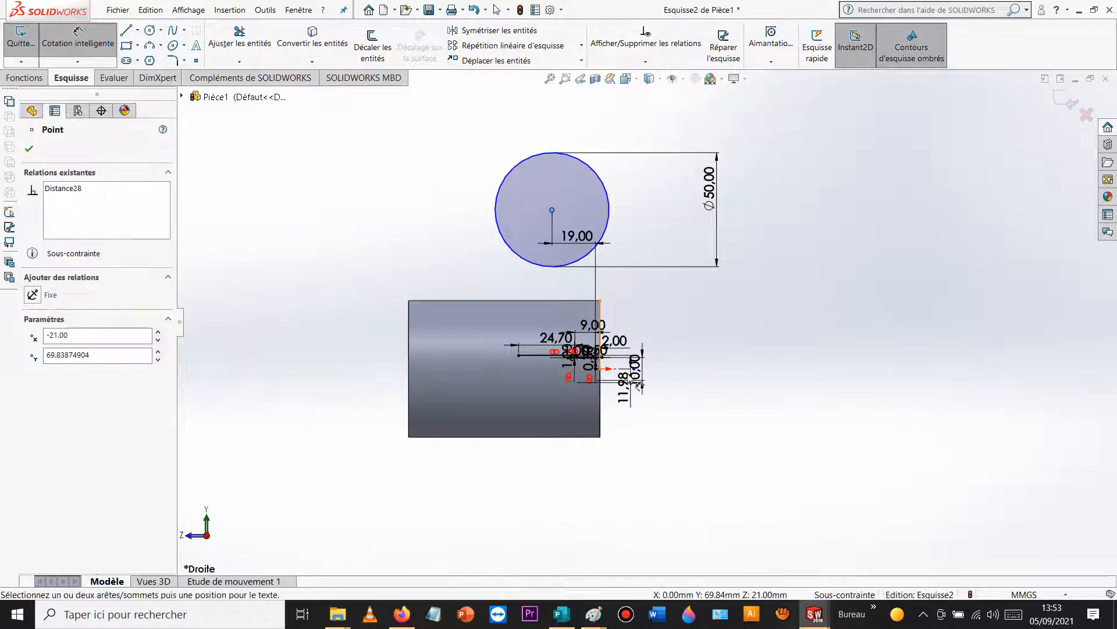
pyautogui.click(617, 370)
pyautogui.click(691, 373)
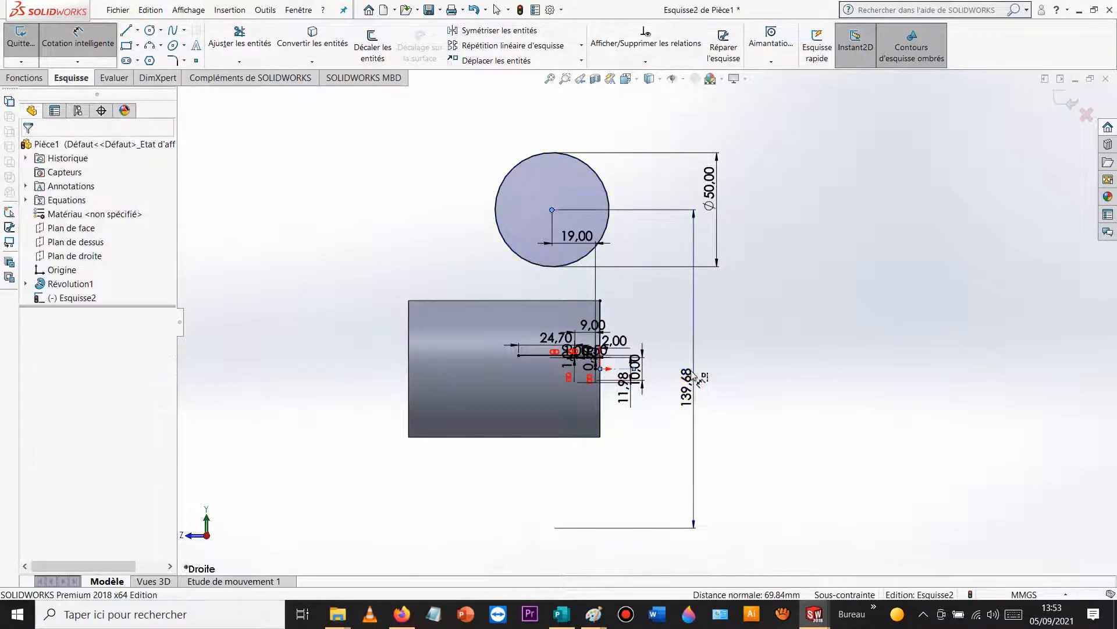
pyautogui.write('50')
pyautogui.press('Return')
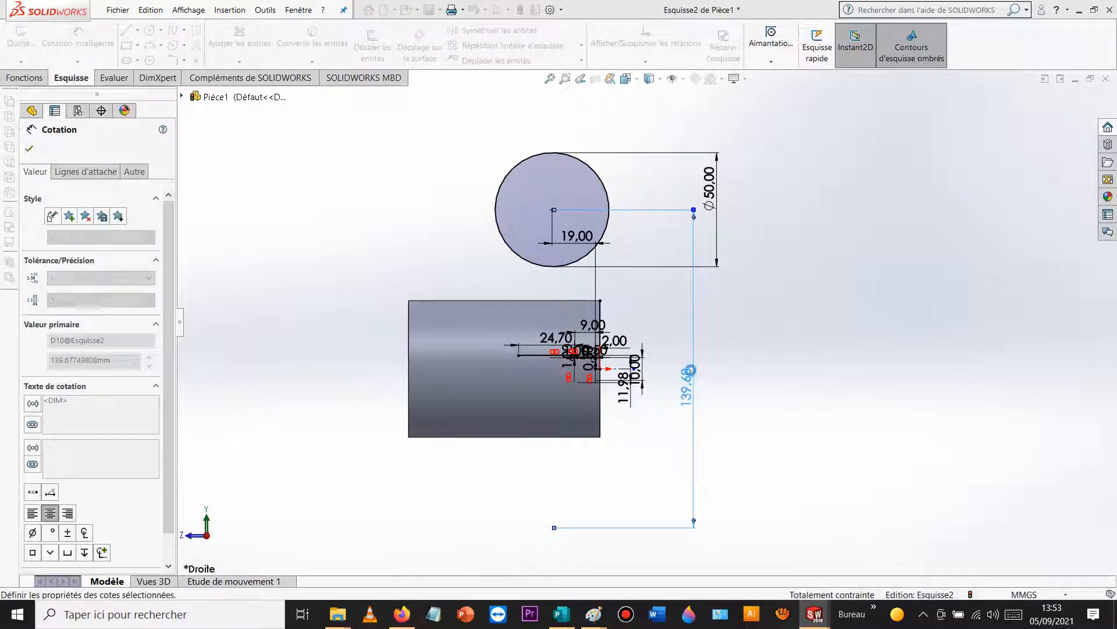
# Step: Set the doubled distance between the circle's centre and the axis to 100 mm
pyautogui.scroll(-2, 616, 365)
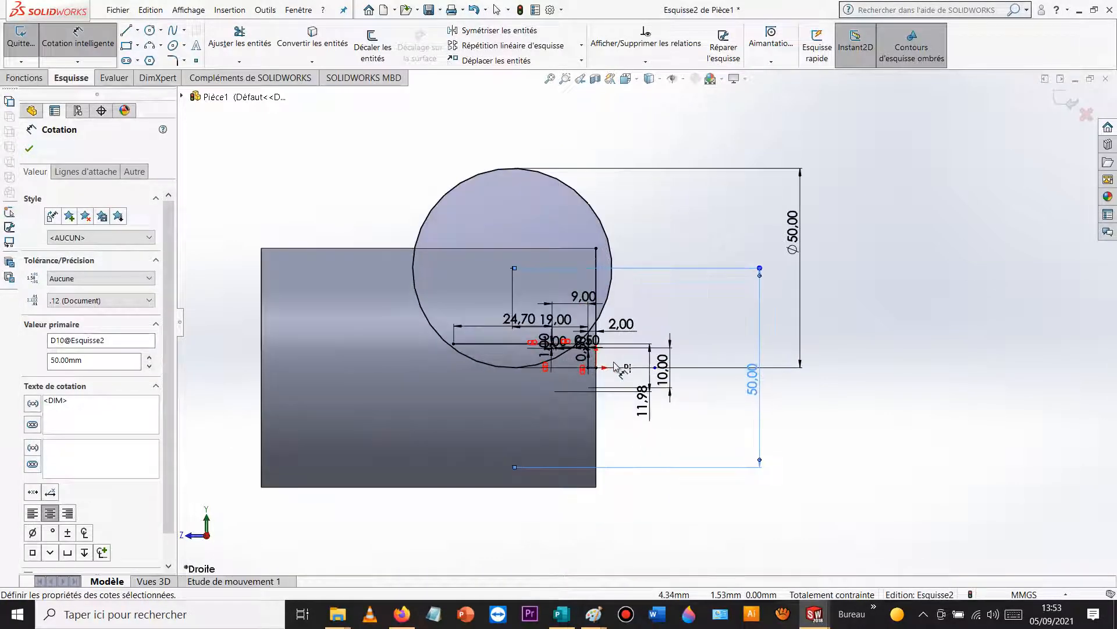
pyautogui.doubleClick(752, 388)
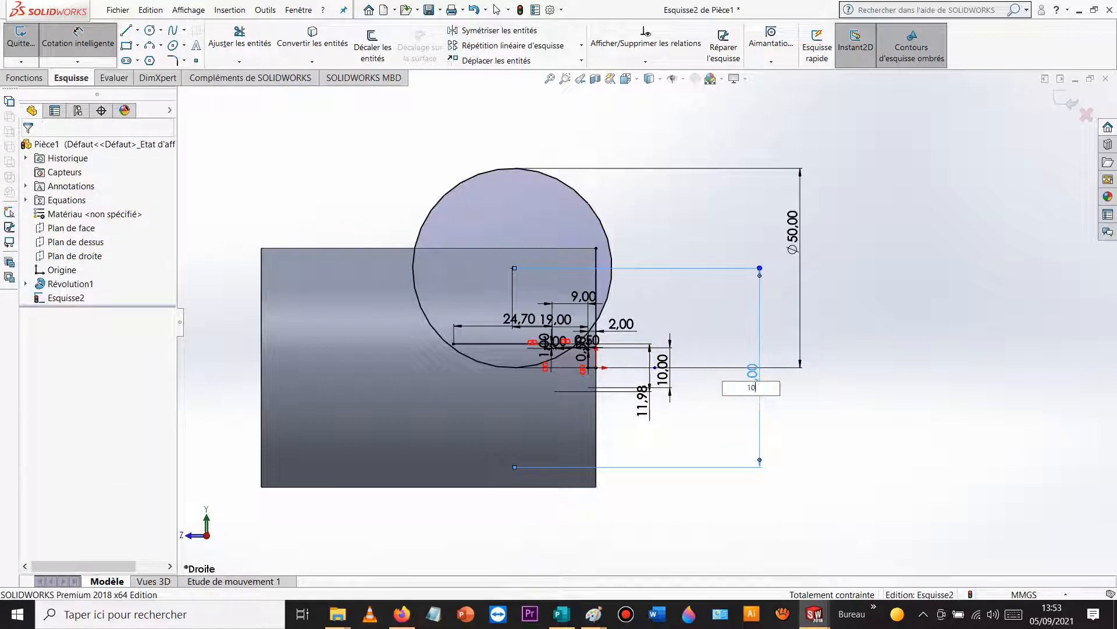
pyautogui.write('100')
pyautogui.press('Return')
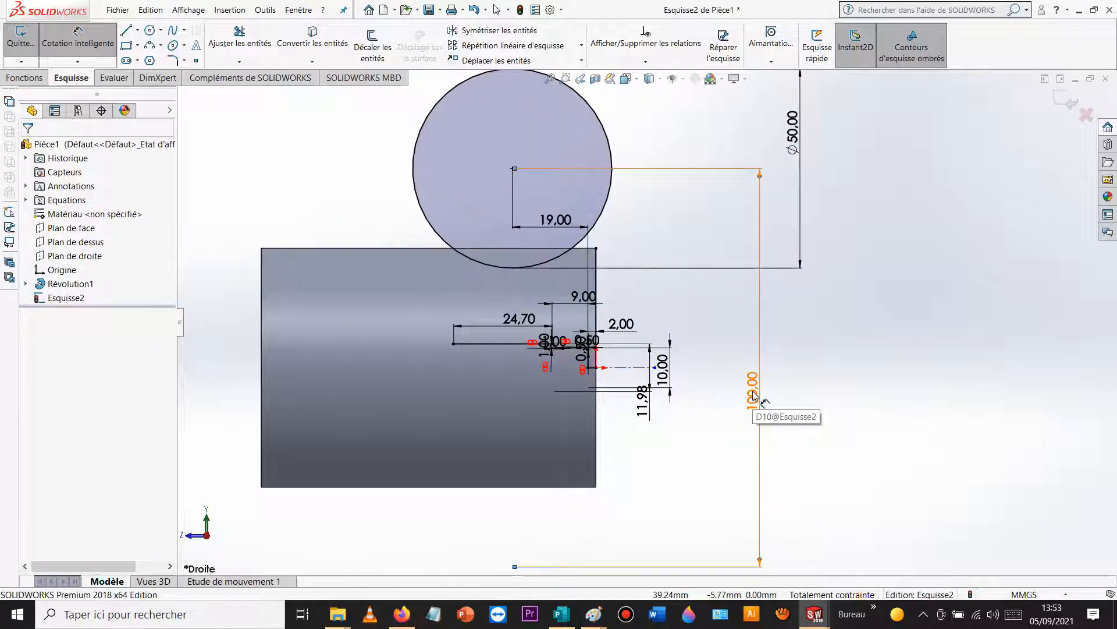
# Step: Switch to Esquisse1 of TOUPIE_P1_PH20.SLDPRT and measure the distance between the 50 mm arc's centre and the revolution axis
pyautogui.click(298, 10)
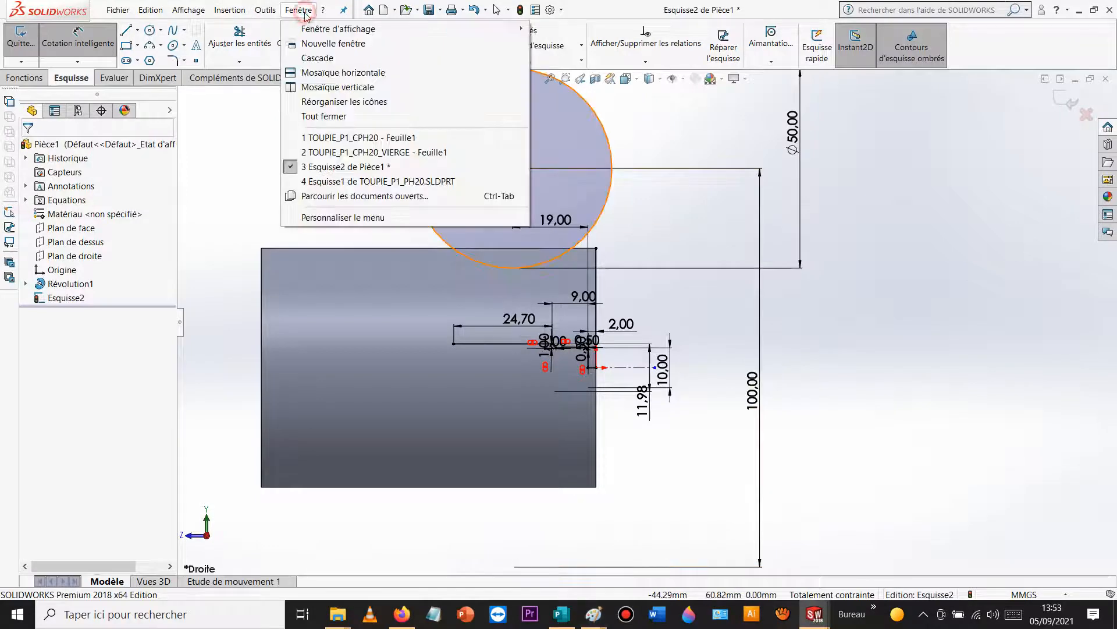
pyautogui.click(359, 181)
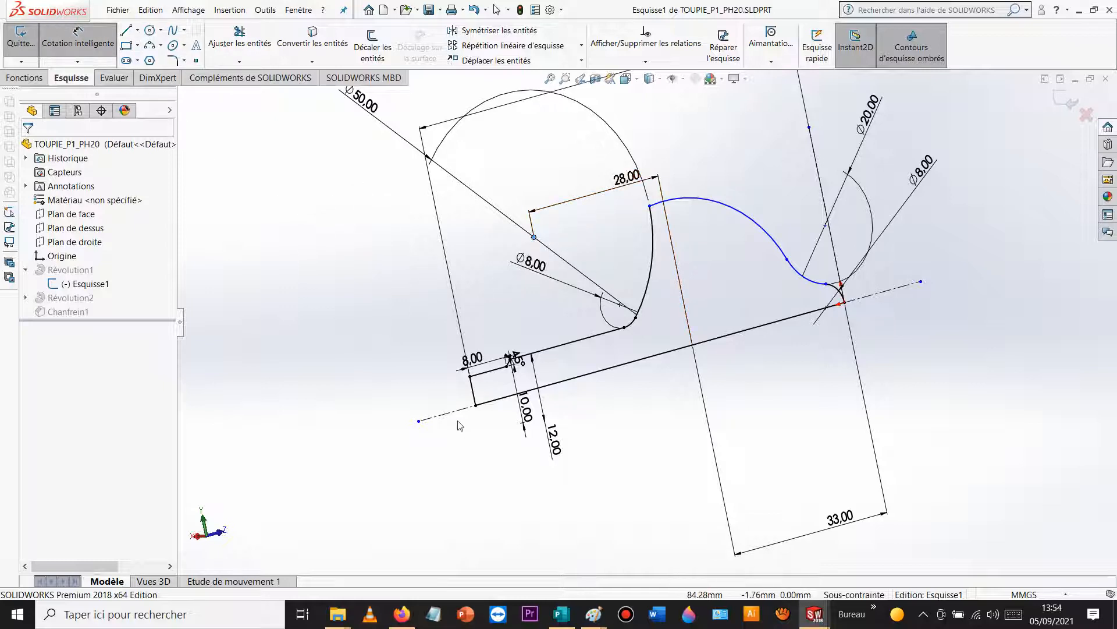
pyautogui.press('Escape')
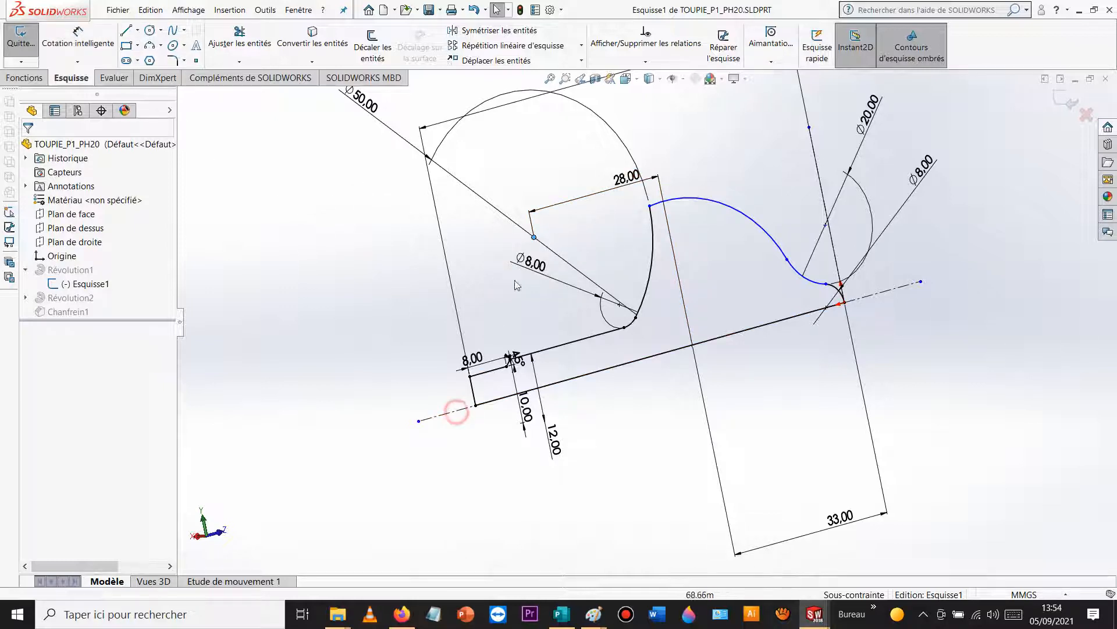
pyautogui.click(535, 238)
pyautogui.click(417, 276)
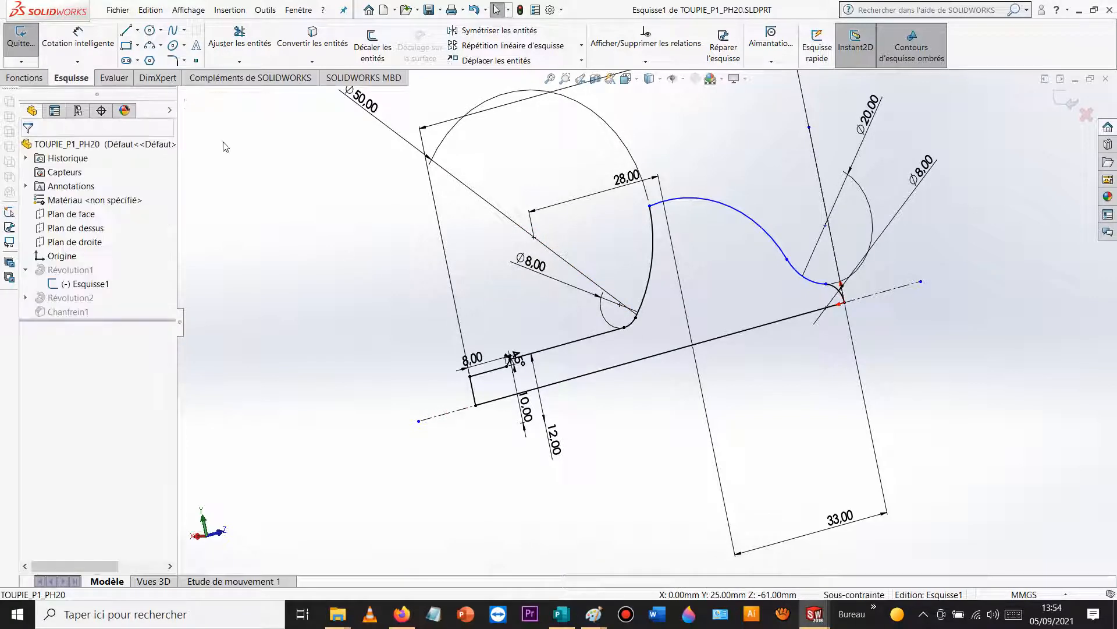
pyautogui.click(77, 36)
pyautogui.click(535, 238)
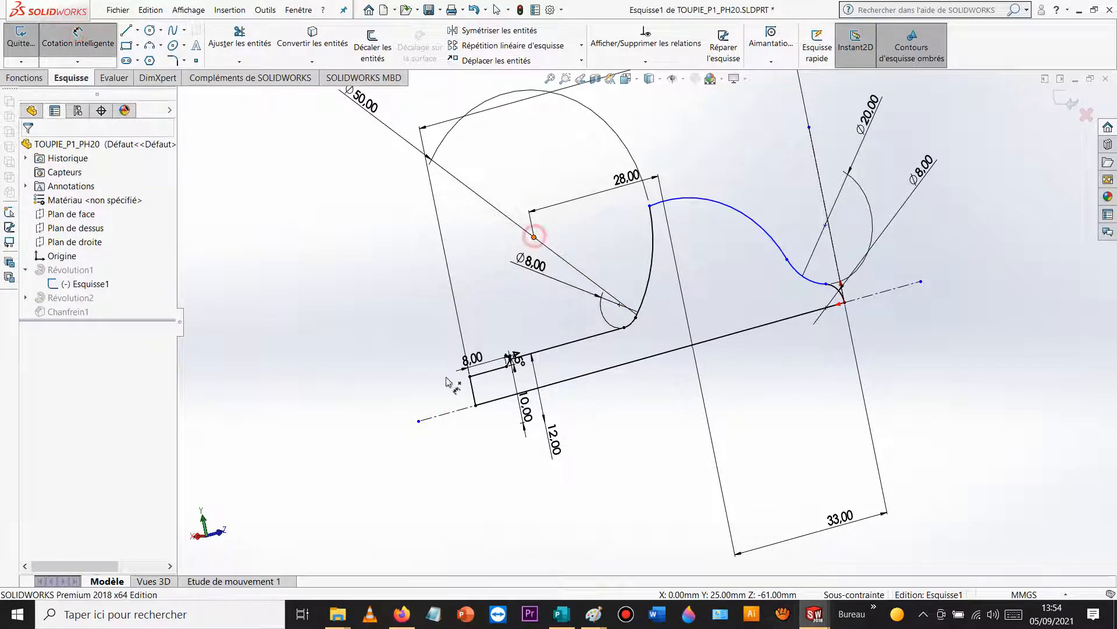
pyautogui.click(451, 411)
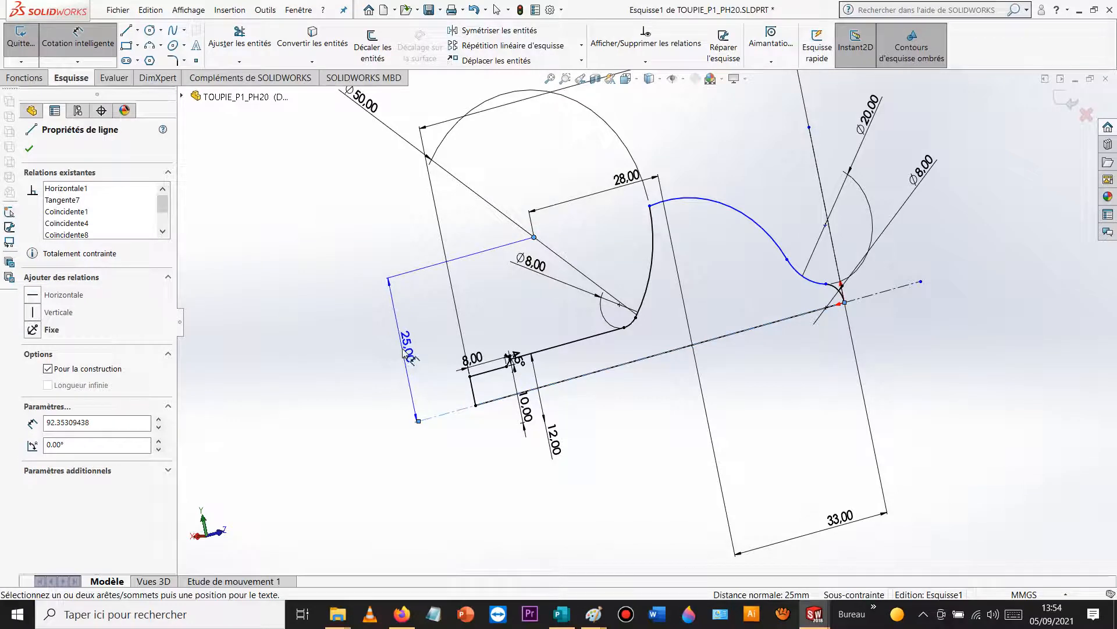
pyautogui.press('Escape')
# Step: Return to Esquisse2 of Pièce1 and delete the 100 mm doubled distance between the circle's centre and the axis
pyautogui.click(298, 10)
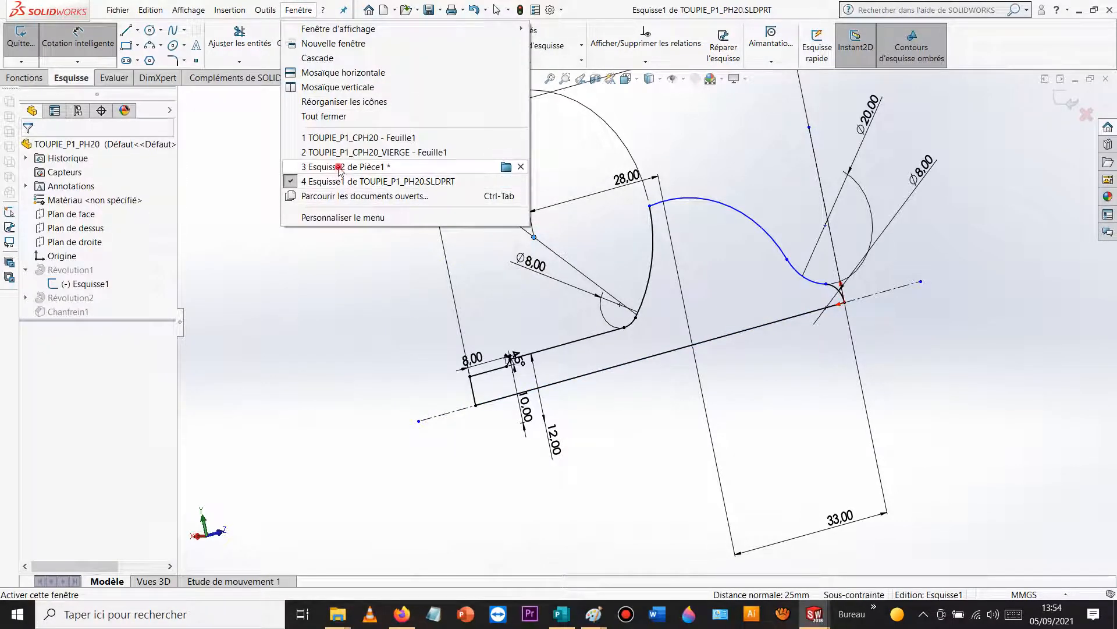
pyautogui.click(341, 167)
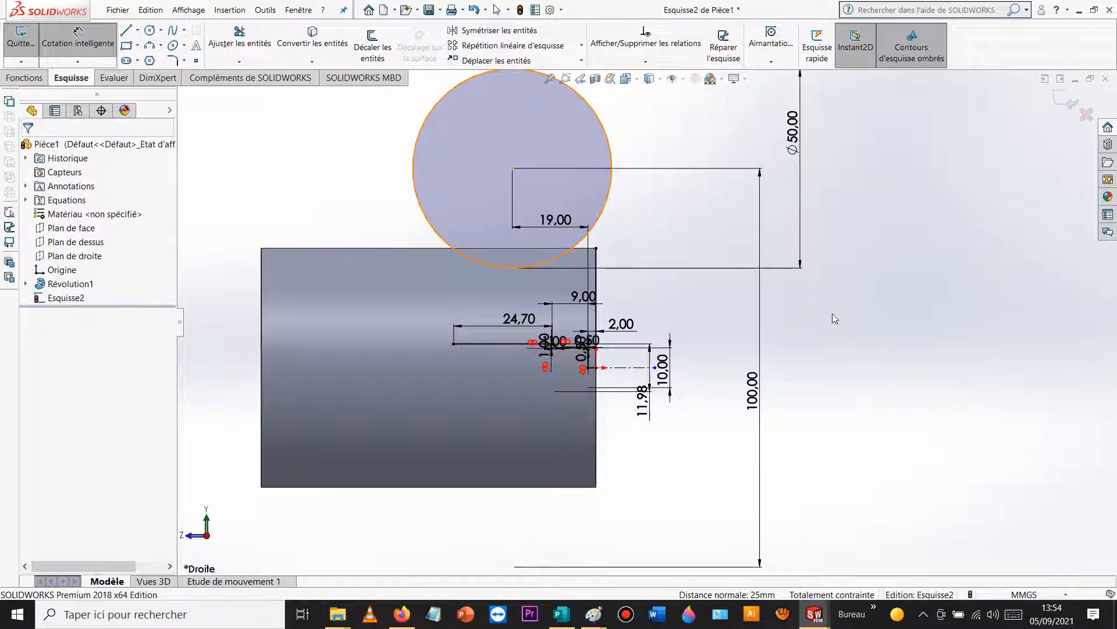
pyautogui.press('Escape')
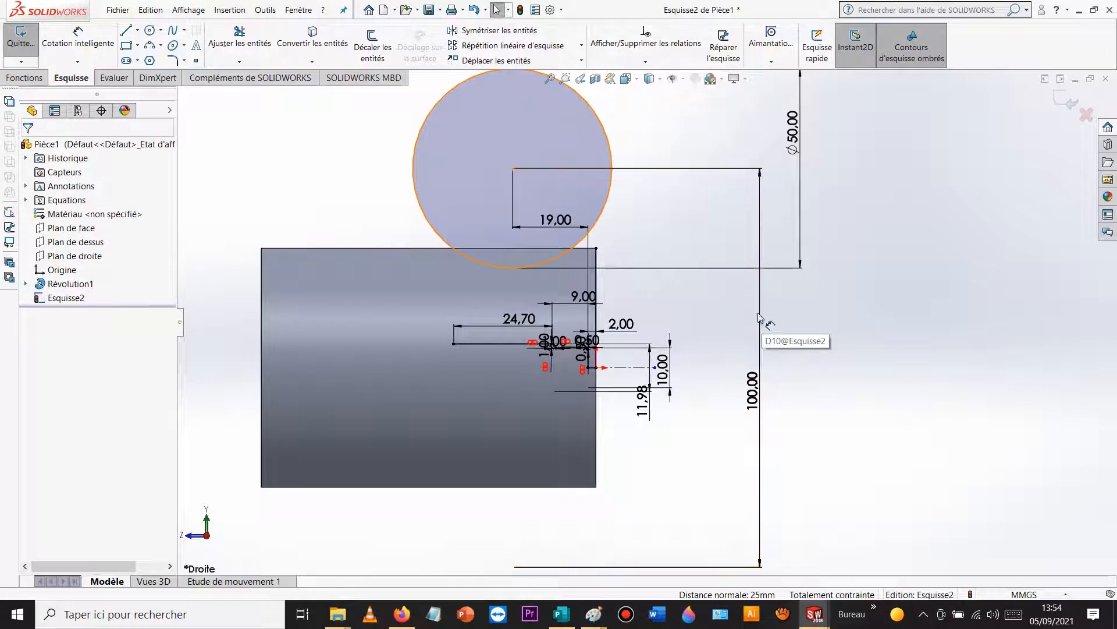
pyautogui.click(760, 313)
pyautogui.press('Delete')
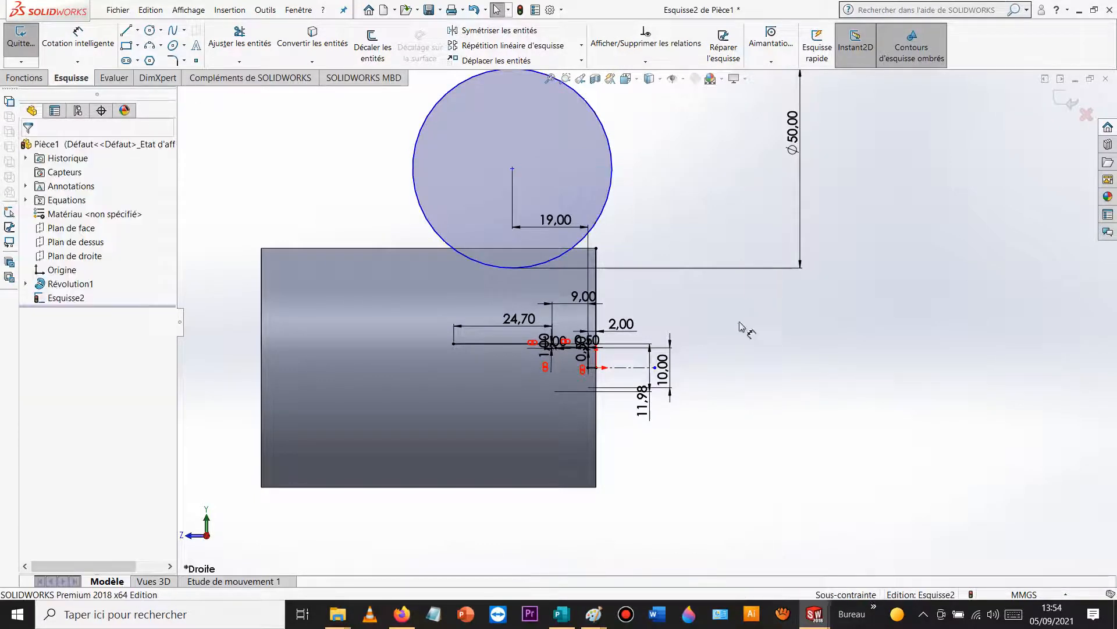
# Step: Dimension the 50 mm circle's centre vertically from the revolution axis as a plain distance of 25 mm
pyautogui.click(86, 38)
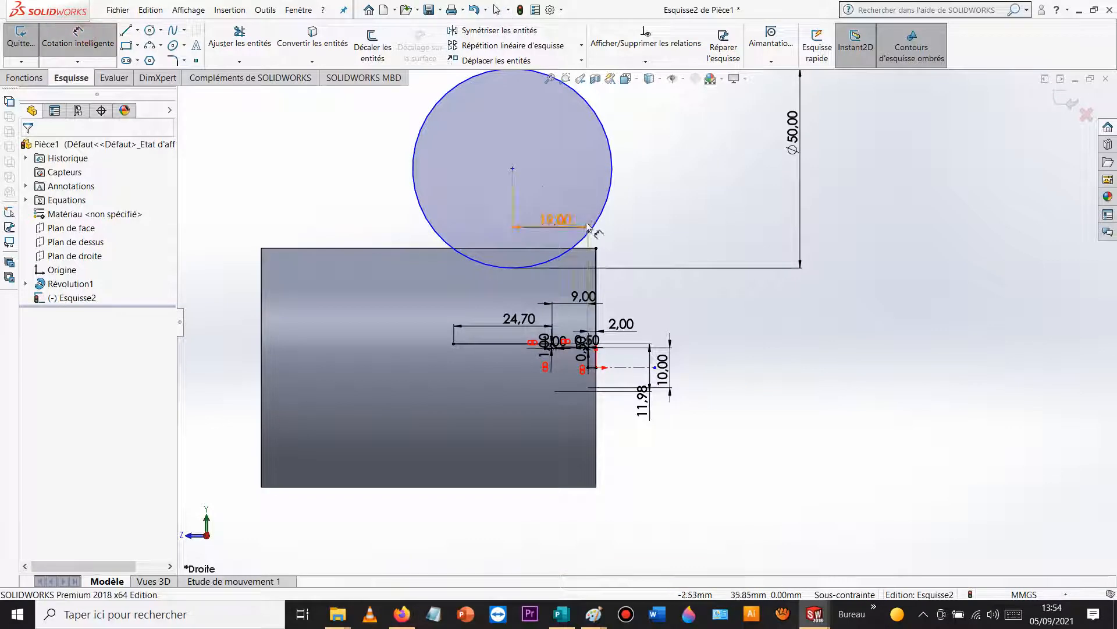
pyautogui.click(513, 169)
pyautogui.scroll(-3, 573, 373)
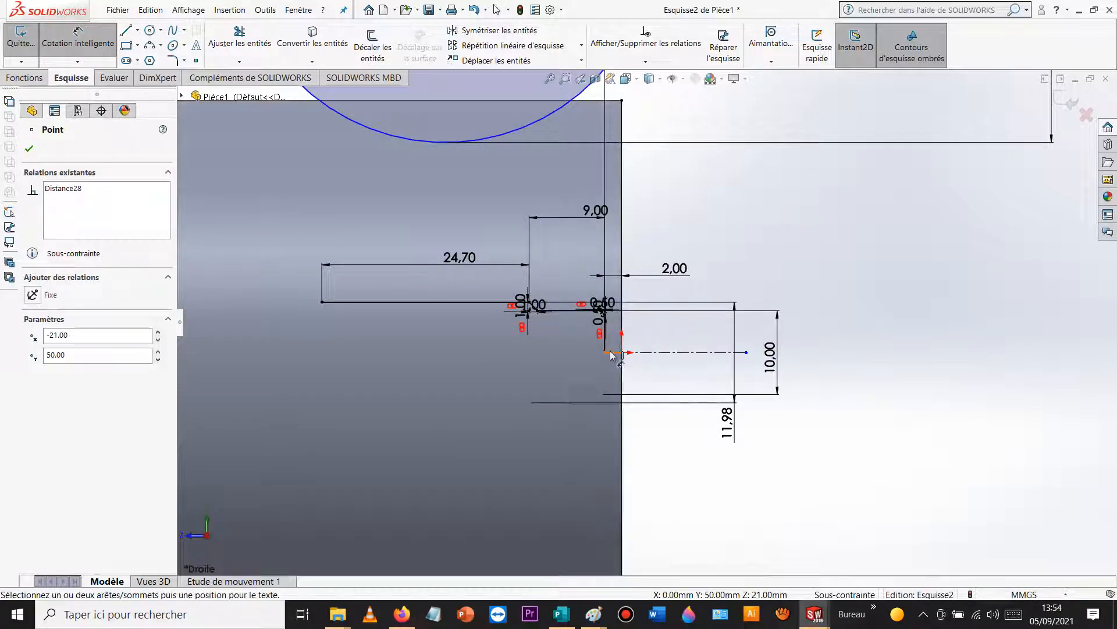
pyautogui.click(613, 353)
pyautogui.click(707, 201)
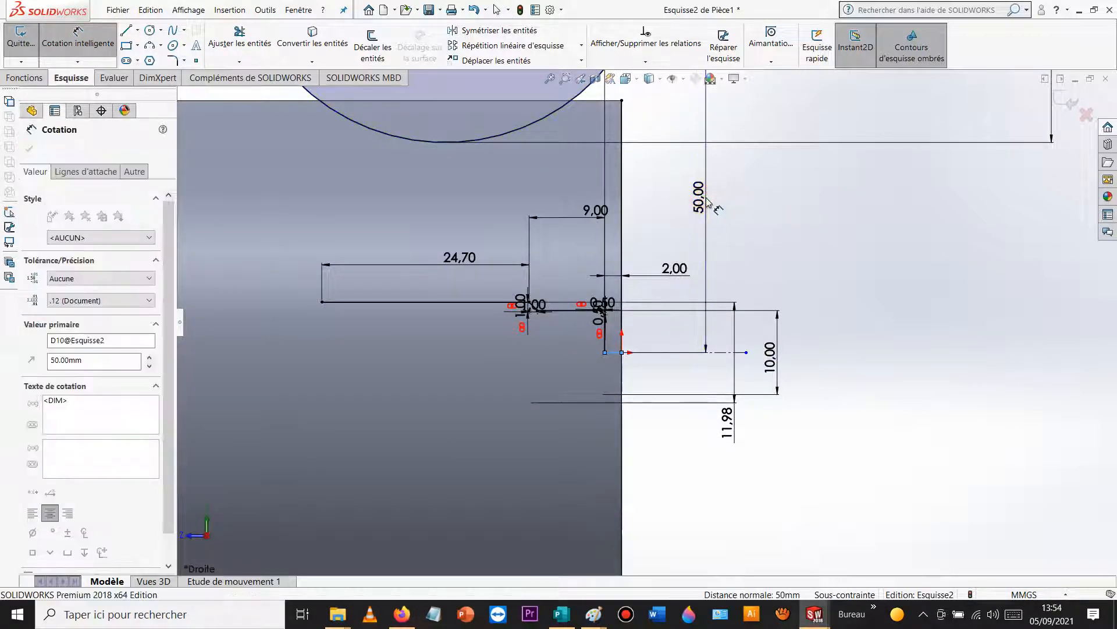
pyautogui.write('25')
pyautogui.press('Return')
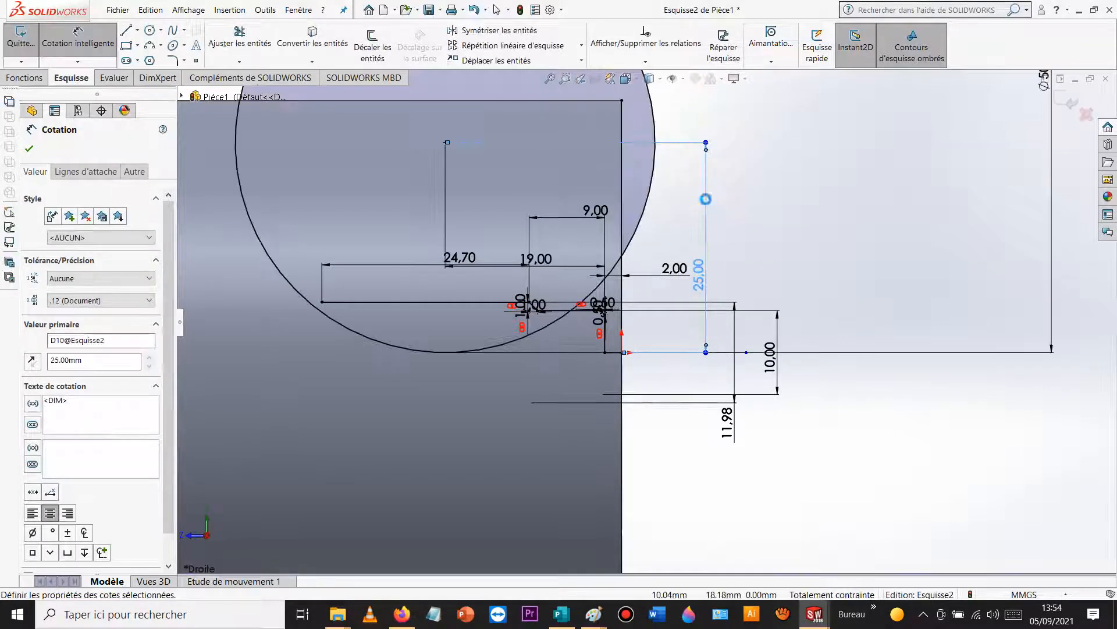
# Step: Sketch a circle about 16.4 mm in diameter inside the 50 mm circle, tangent to the horizontal shaft line
pyautogui.scroll(4, 699, 221)
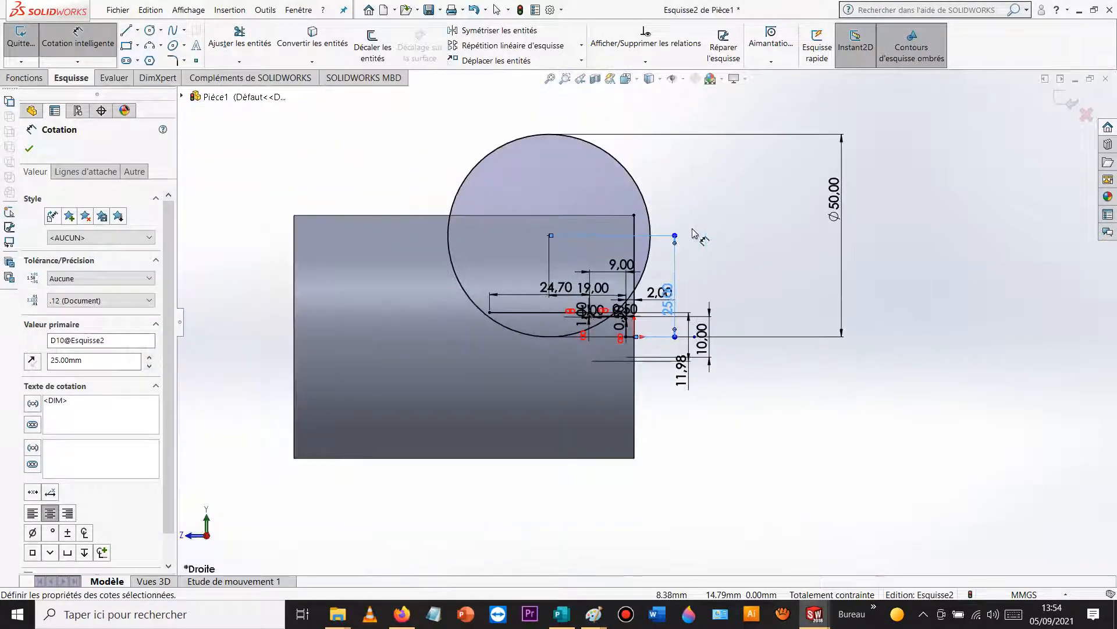
pyautogui.scroll(-2, 692, 232)
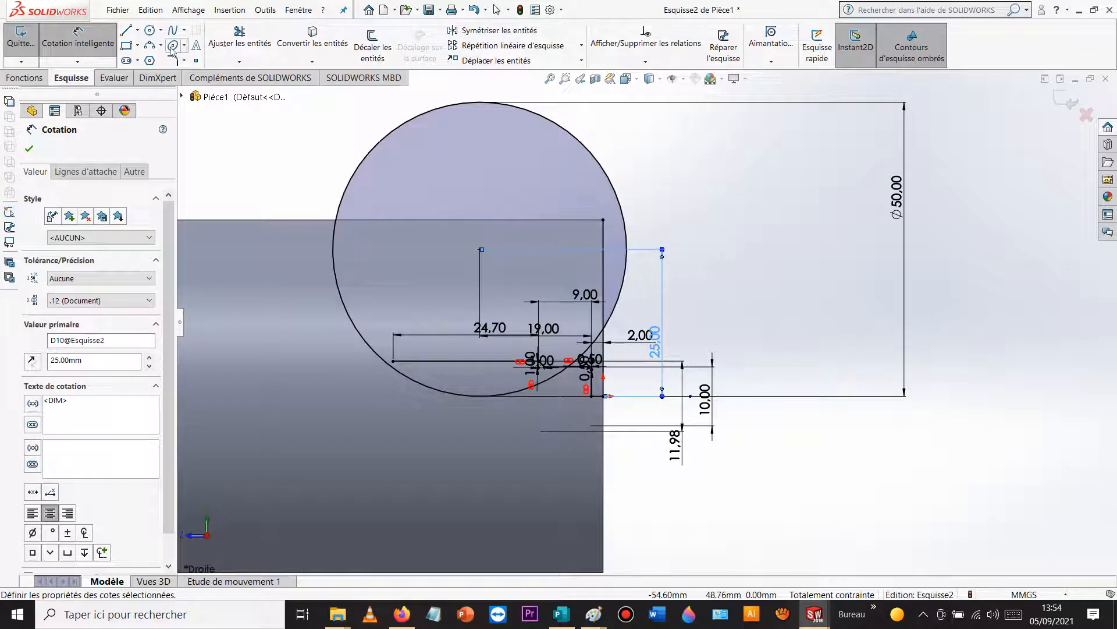
pyautogui.click(151, 31)
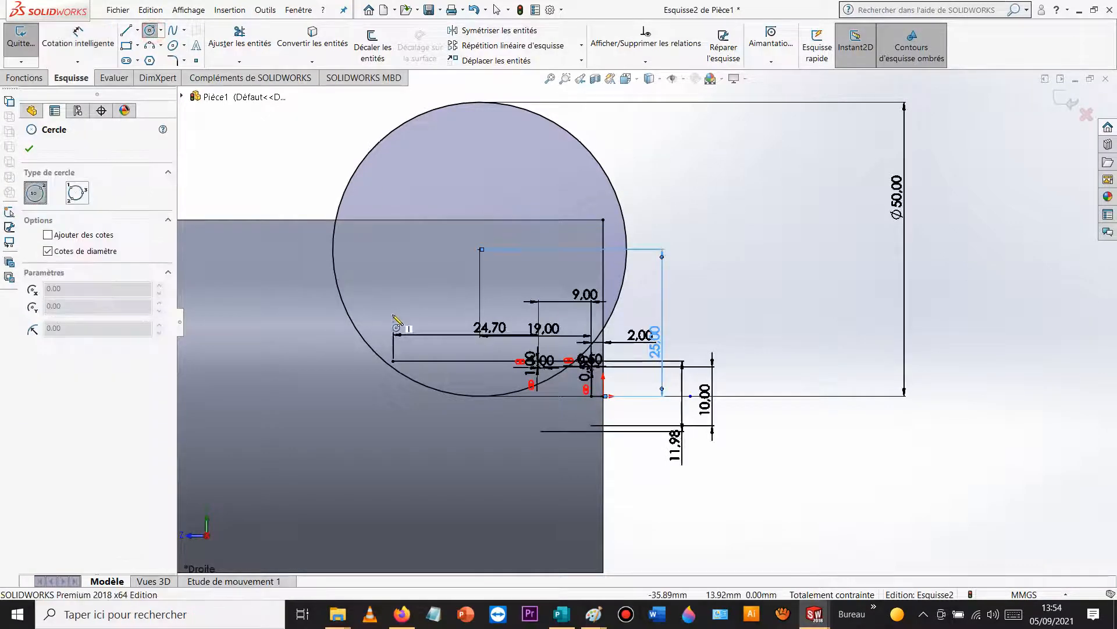
pyautogui.scroll(-3, 401, 340)
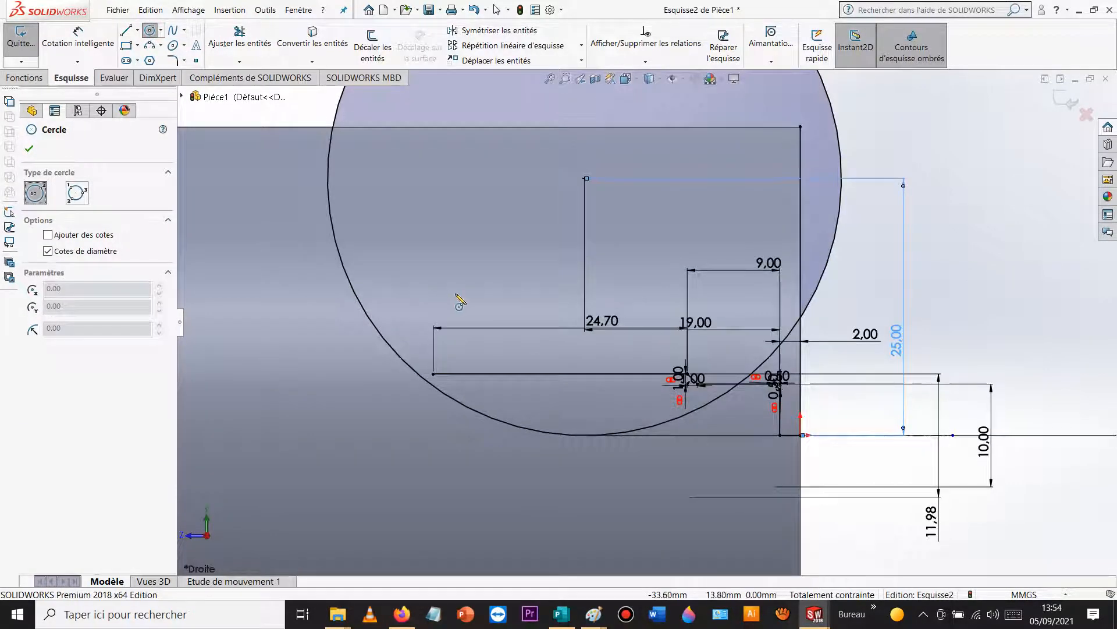
pyautogui.click(467, 289)
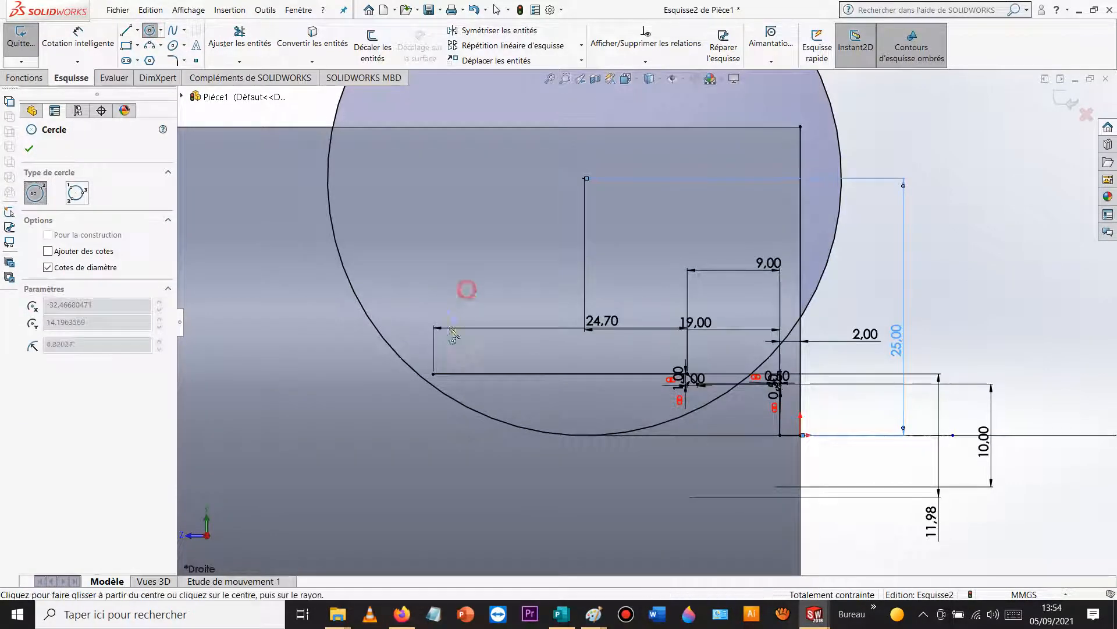
pyautogui.click(483, 373)
pyautogui.press('Escape')
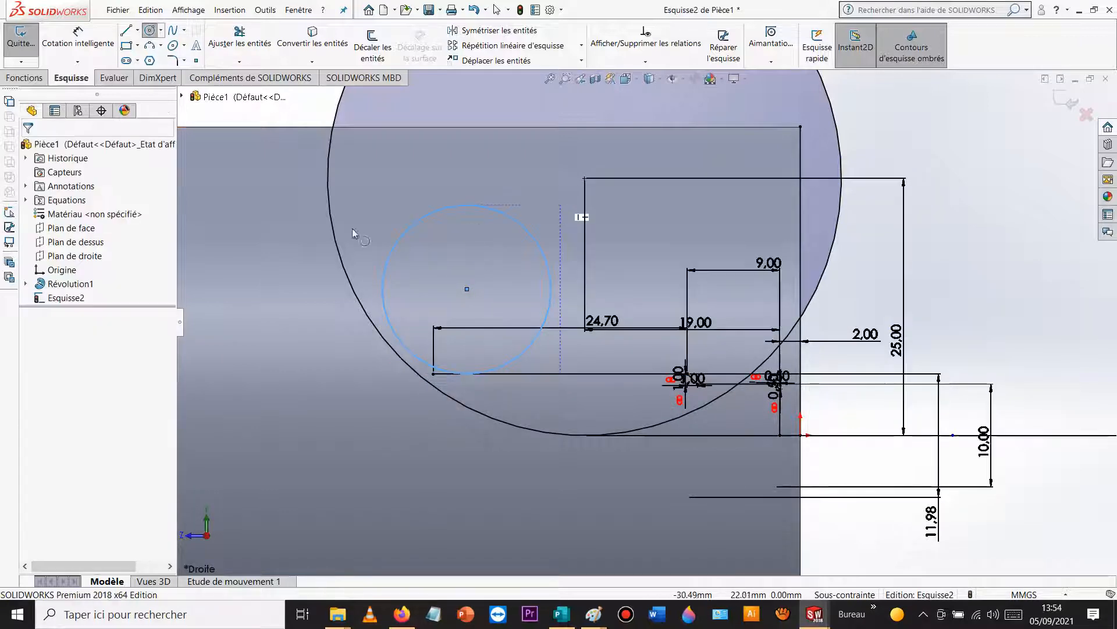
# Step: Dimension the small circle's diameter as 16 mm
pyautogui.click(74, 35)
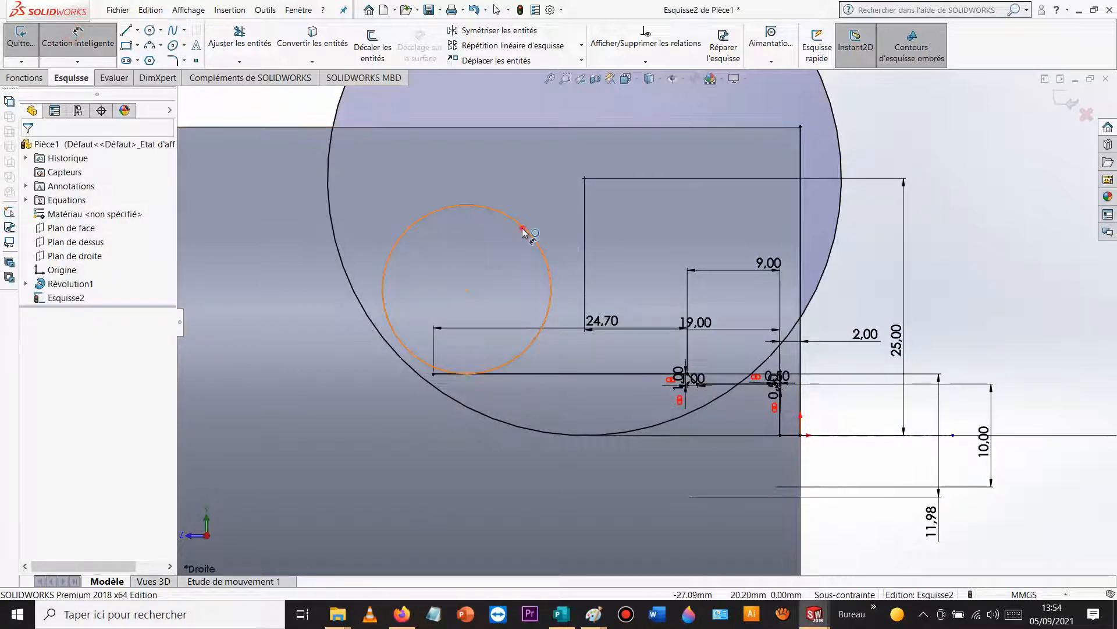
pyautogui.click(523, 229)
pyautogui.click(545, 187)
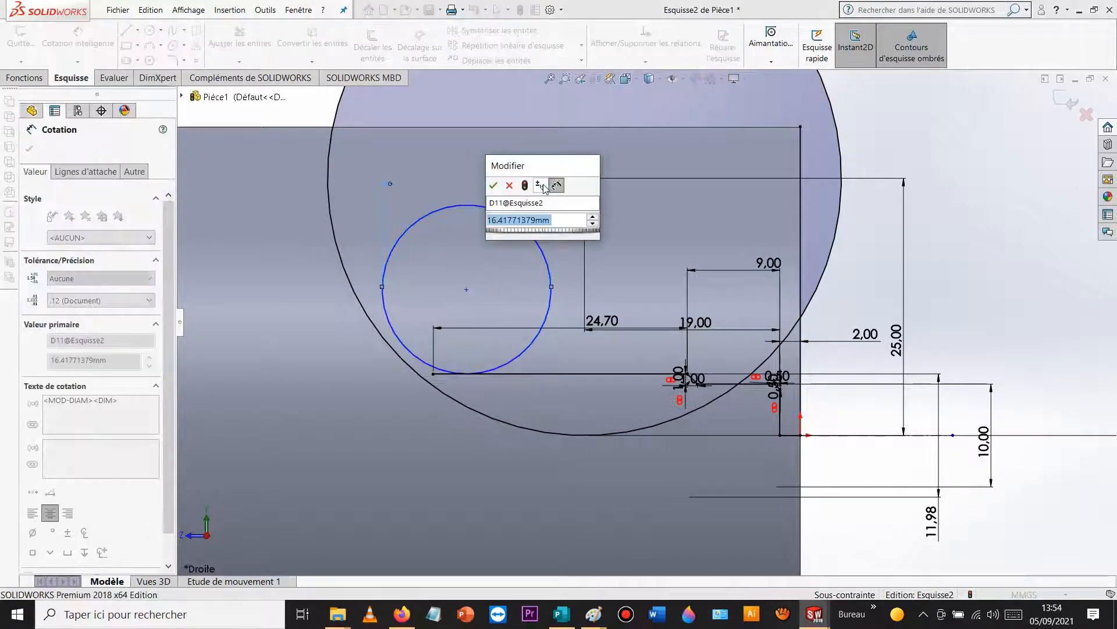
pyautogui.write('16')
pyautogui.press('Return')
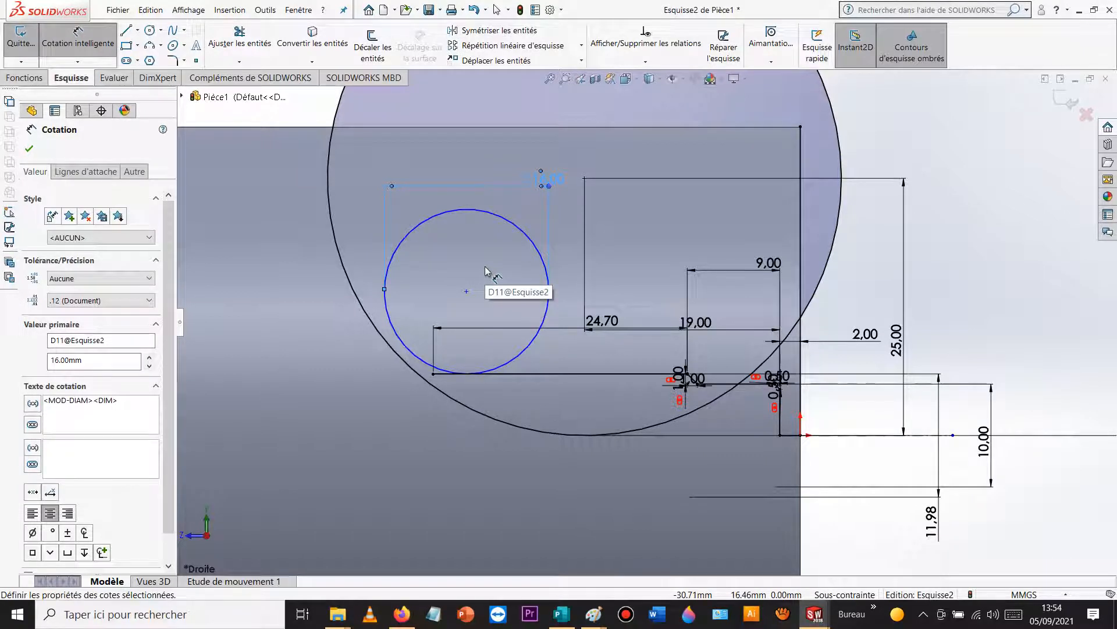
pyautogui.press('Escape')
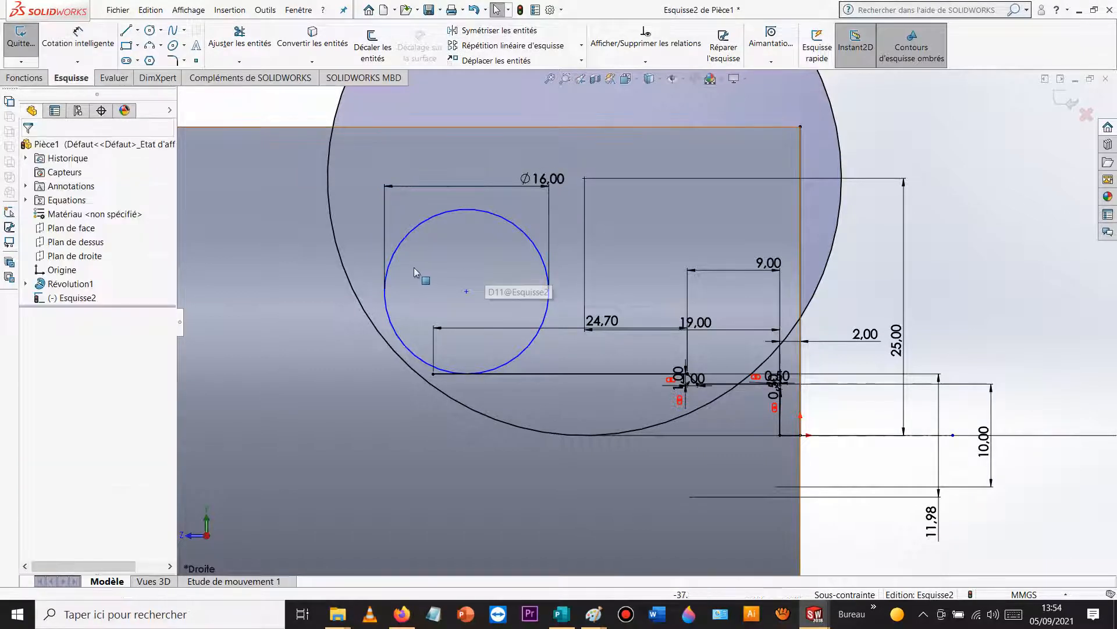
# Step: Make the 16 mm circle tangent to the 50 mm circle
pyautogui.click(396, 253)
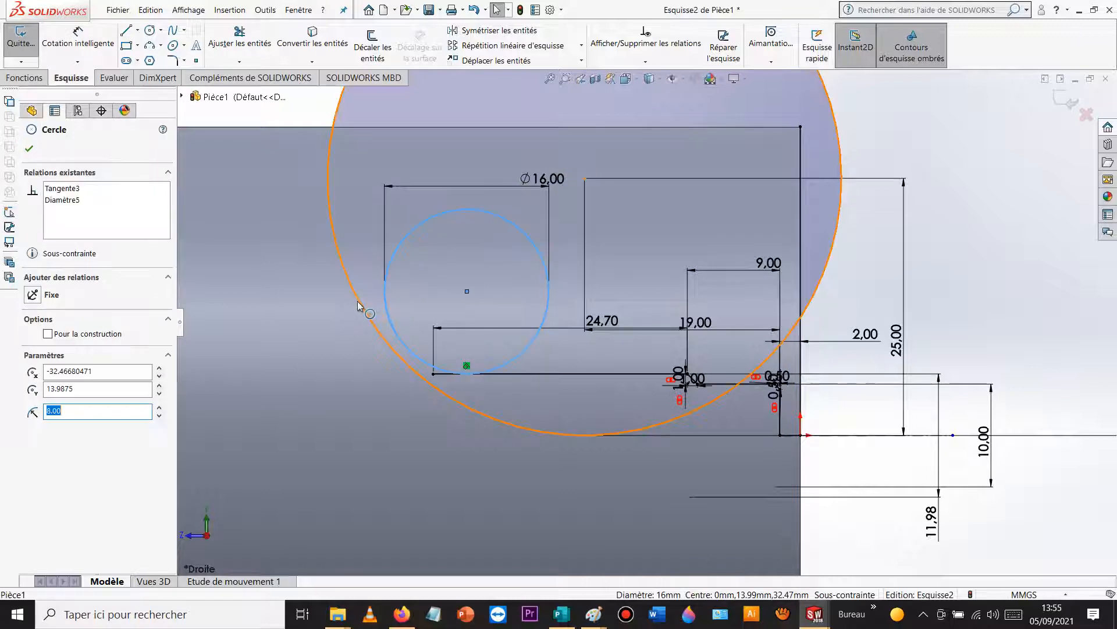
pyautogui.keyDown('ctrl'); pyautogui.click(361, 307); pyautogui.keyUp('ctrl')
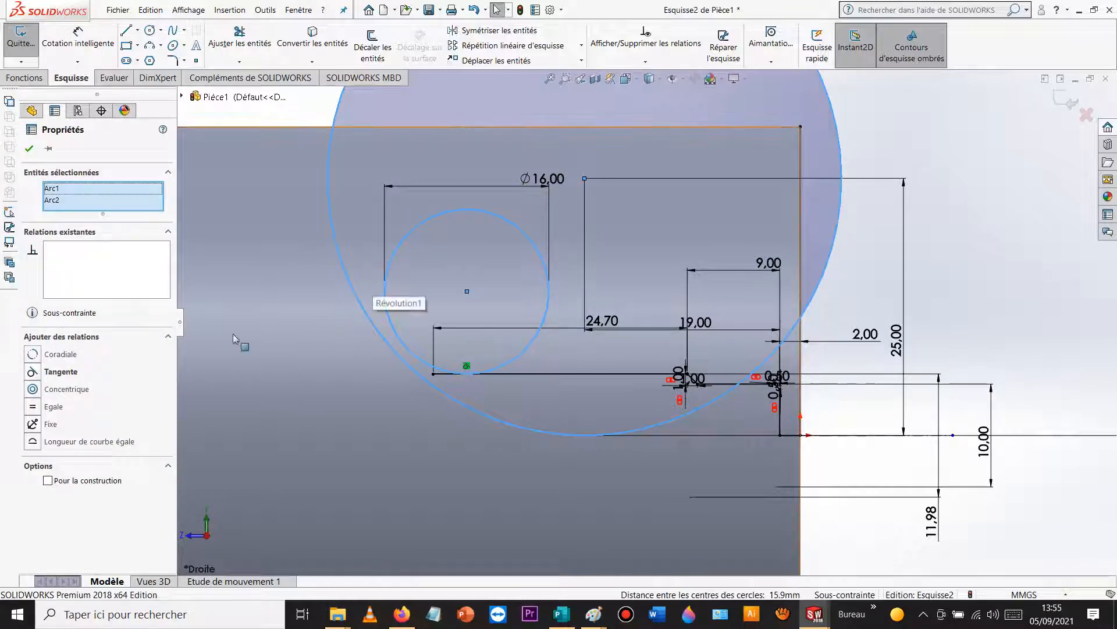
pyautogui.click(33, 372)
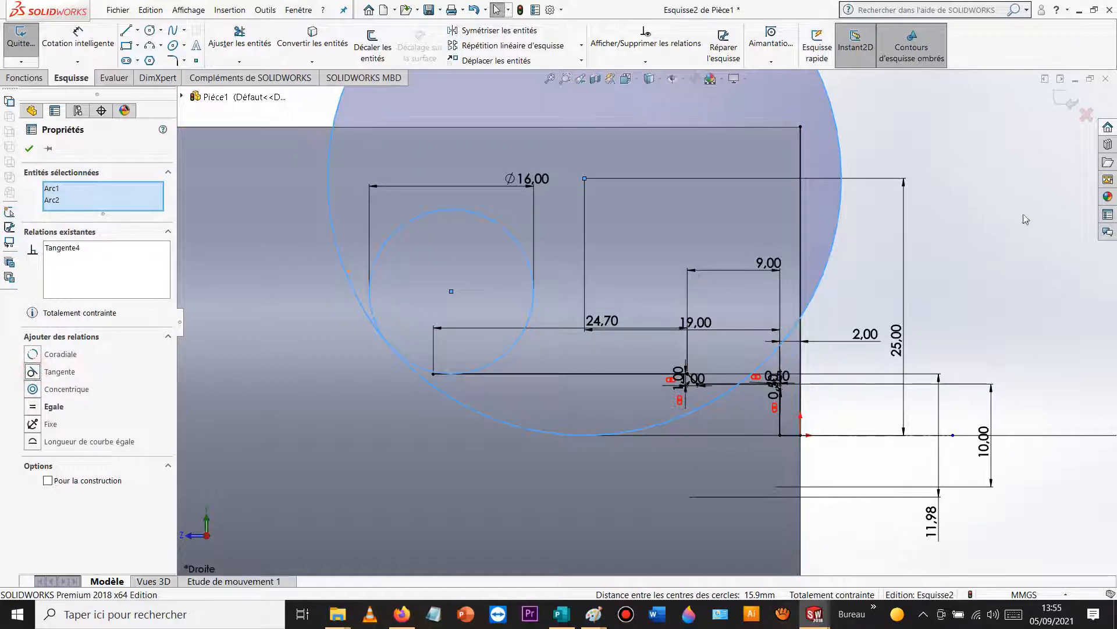
pyautogui.click(1004, 239)
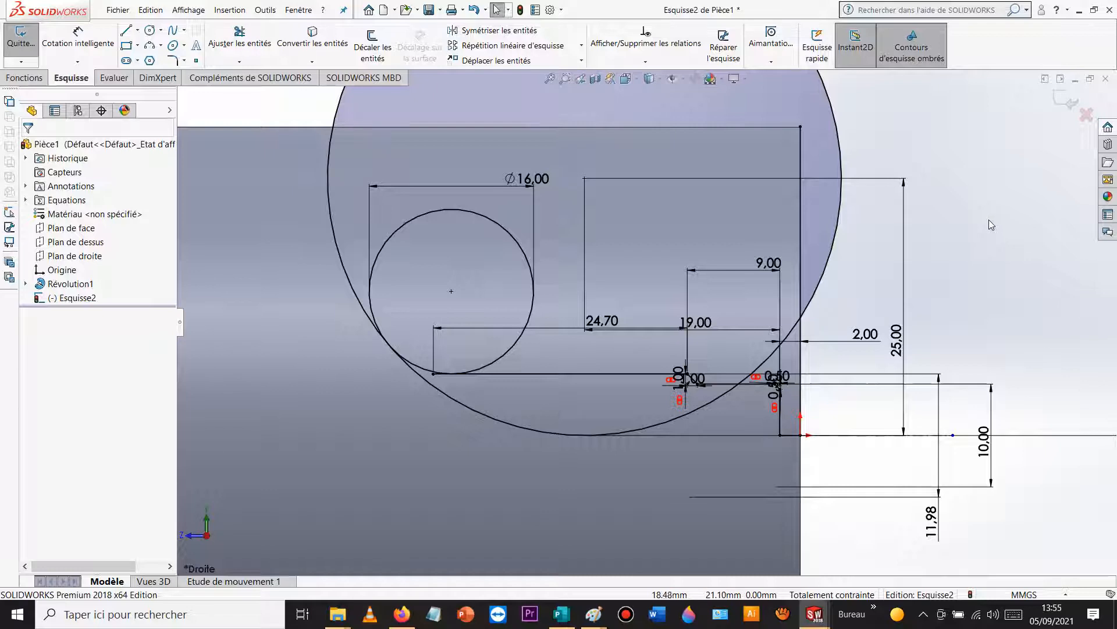
# Step: Sketch a vertical line about 12.6 mm long upward from the 50 mm circle's leftmost point, past the stock's upper edge
pyautogui.press('f')
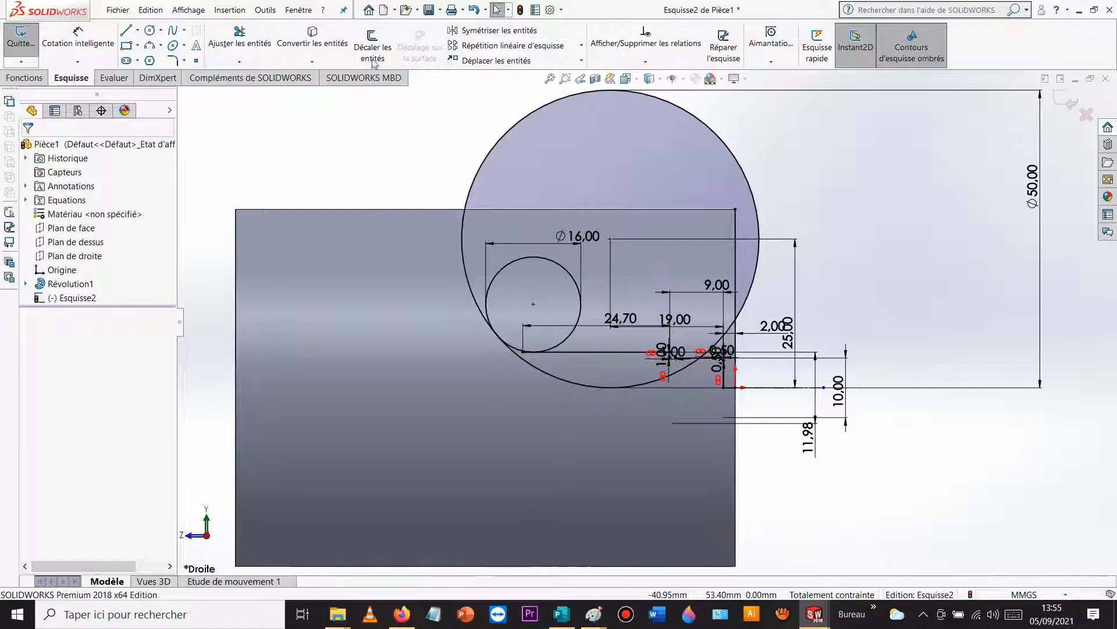
pyautogui.click(127, 30)
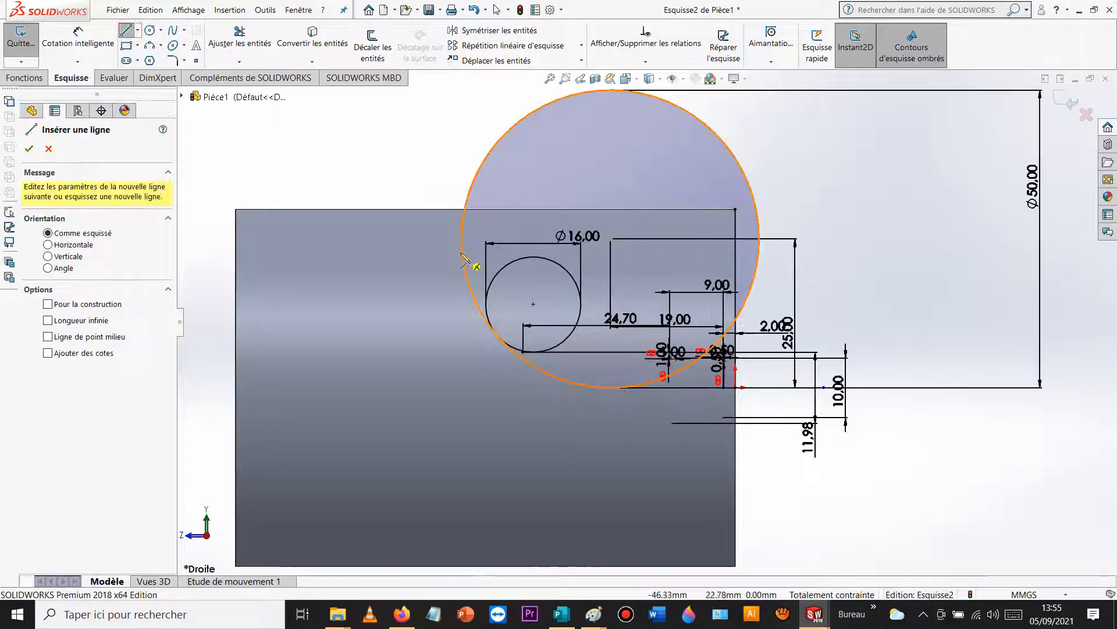
pyautogui.click(463, 239)
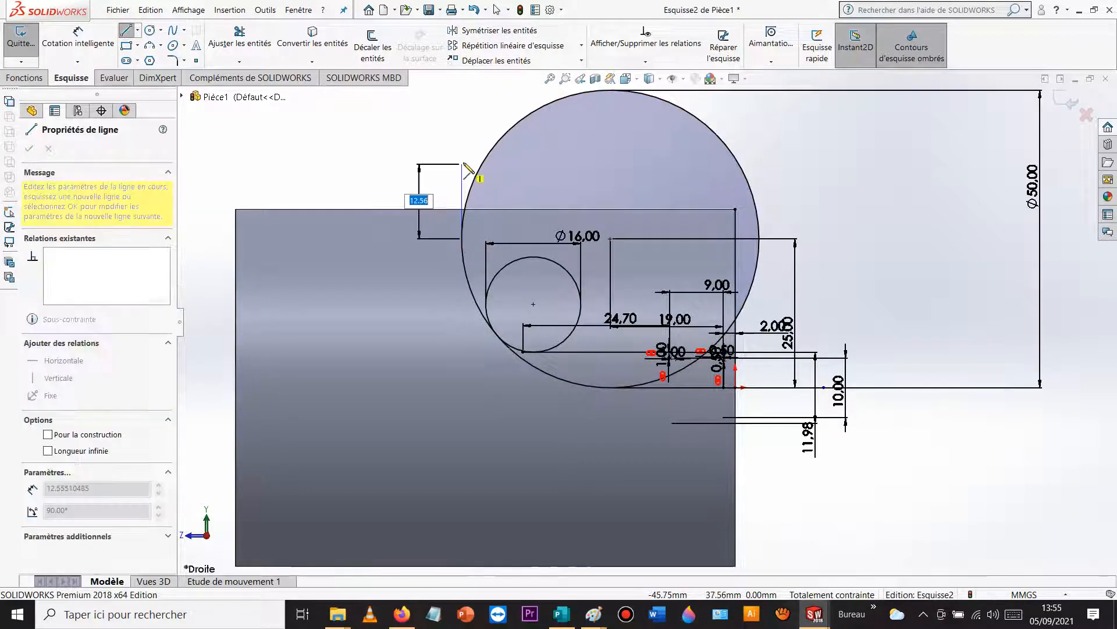
pyautogui.click(464, 163)
pyautogui.doubleClick(466, 164)
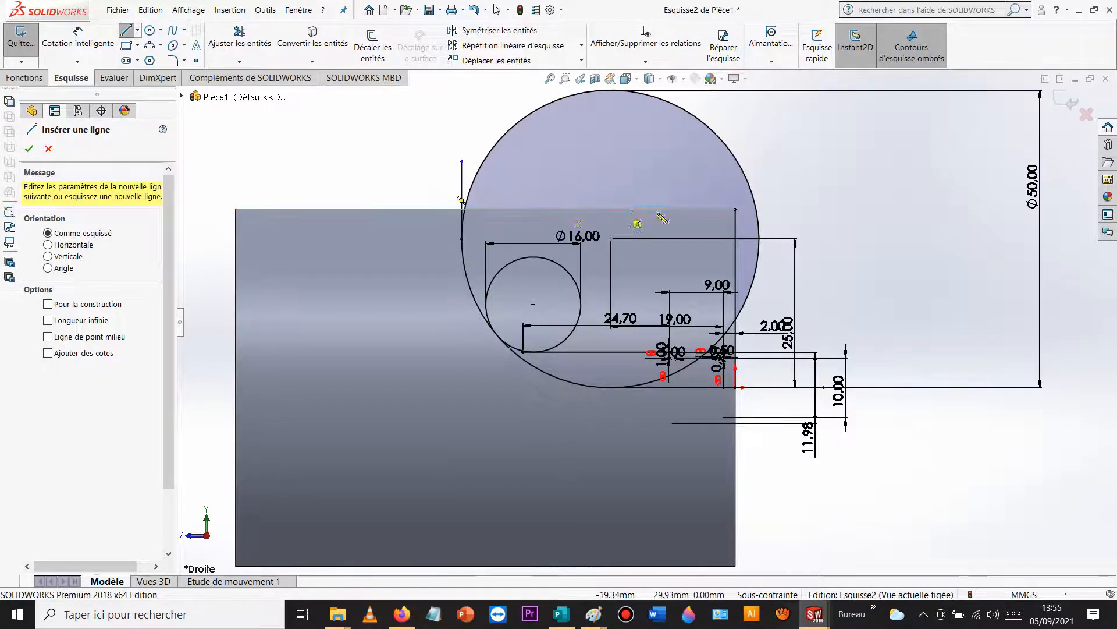
# Step: Sketch a horizontal line about 46 mm long along the stock's upper edge, from its right-hand corner to the vertical line
pyautogui.click(731, 208)
pyautogui.click(463, 209)
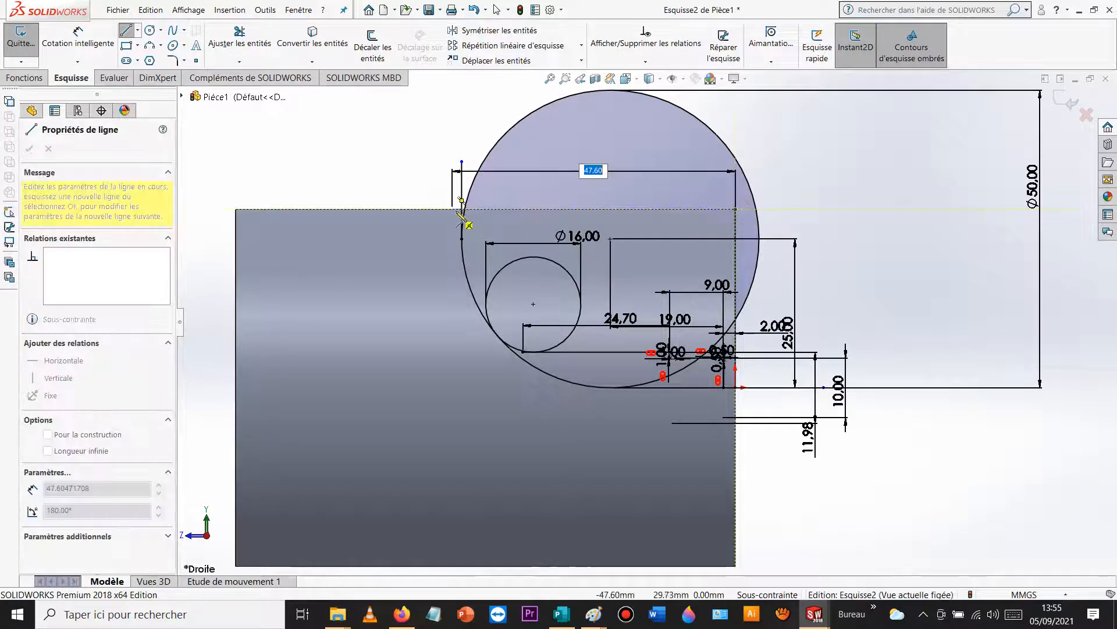
pyautogui.click(462, 209)
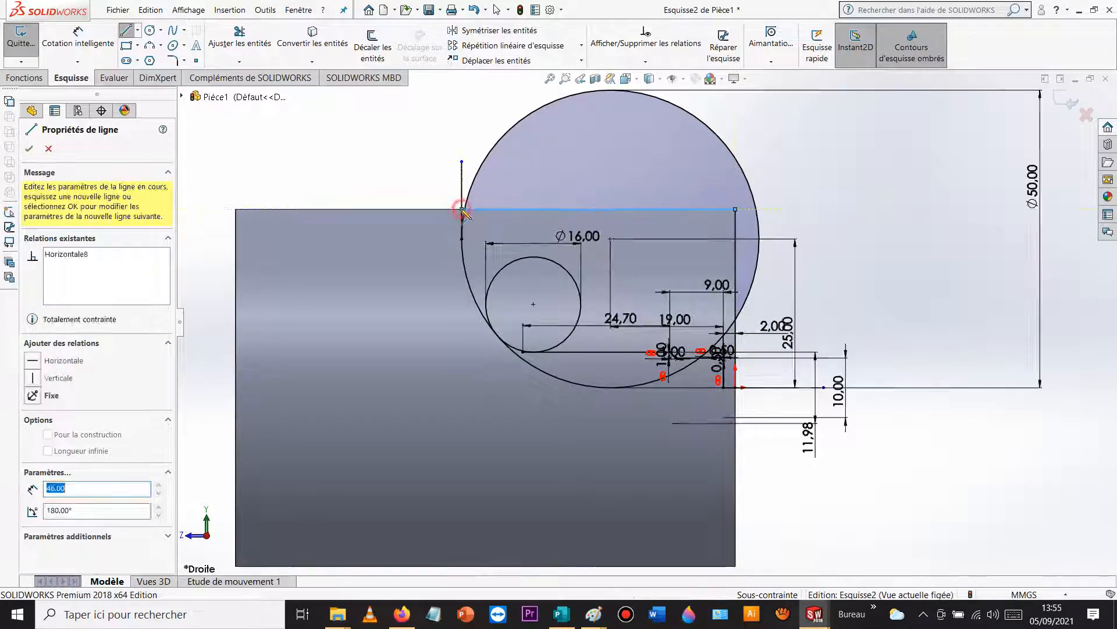
pyautogui.doubleClick(399, 174)
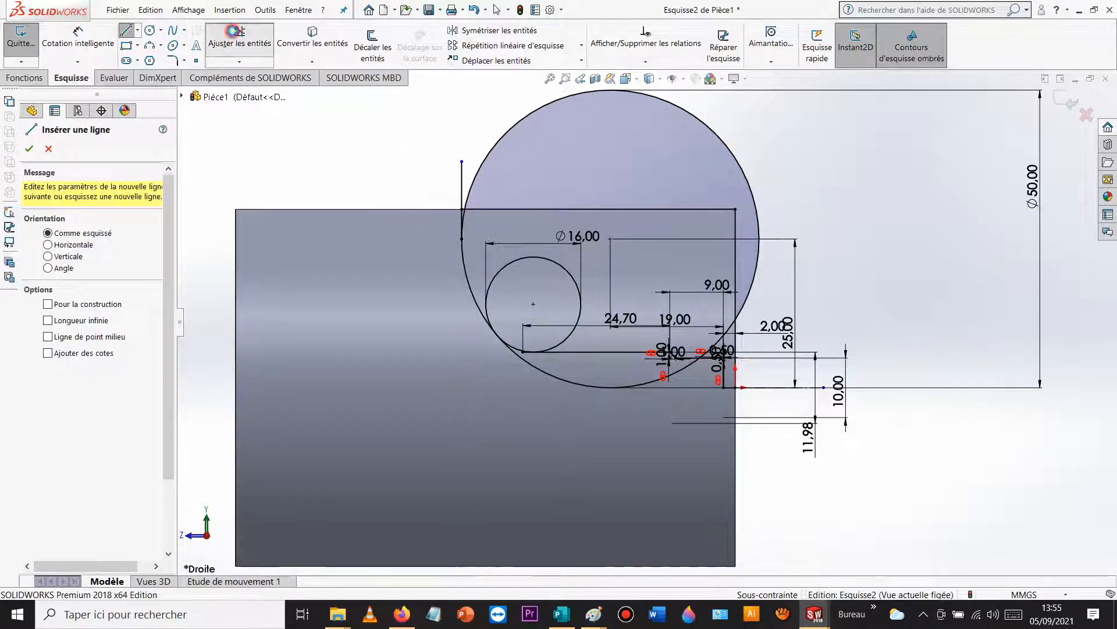
# Step: Trim away the 50 mm circle's upper and outer portions beyond the stock and the vertical line's end above the stock's upper edge
pyautogui.click(237, 56)
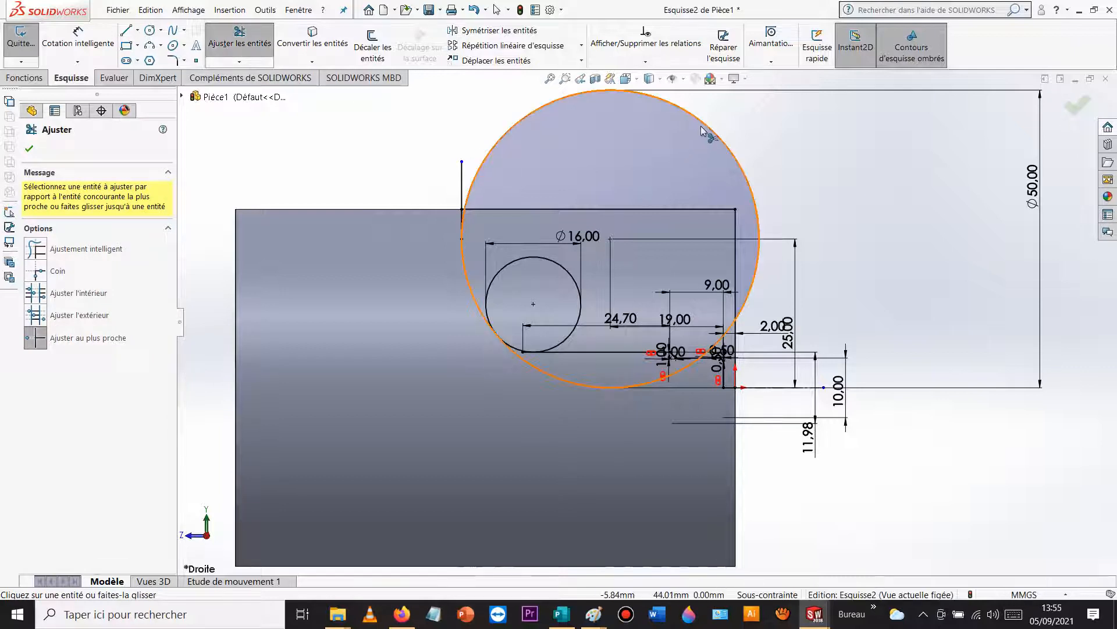
pyautogui.moveTo(711, 139)
pyautogui.mouseDown()
pyautogui.moveTo(705, 120)
pyautogui.moveTo(560, 195)
pyautogui.mouseUp()
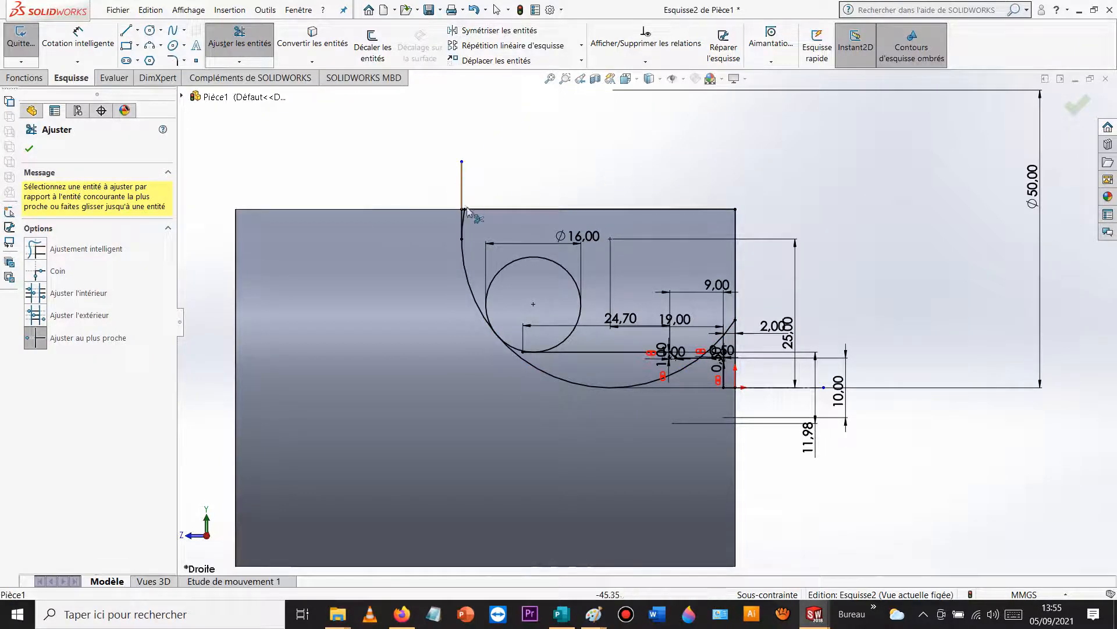
pyautogui.scroll(-2, 465, 220)
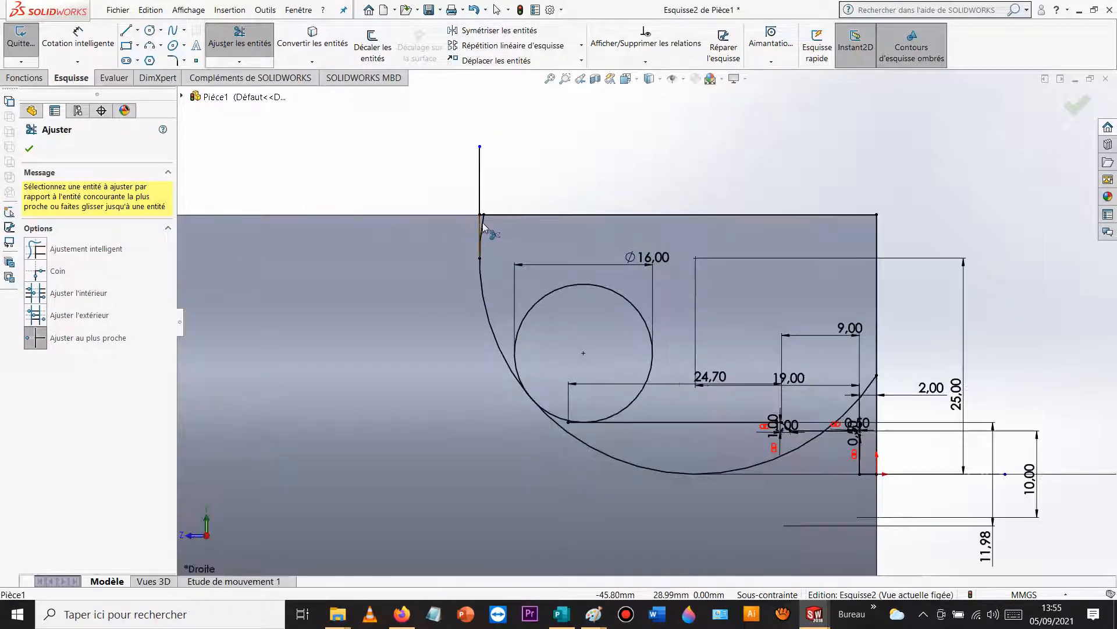
pyautogui.click(480, 192)
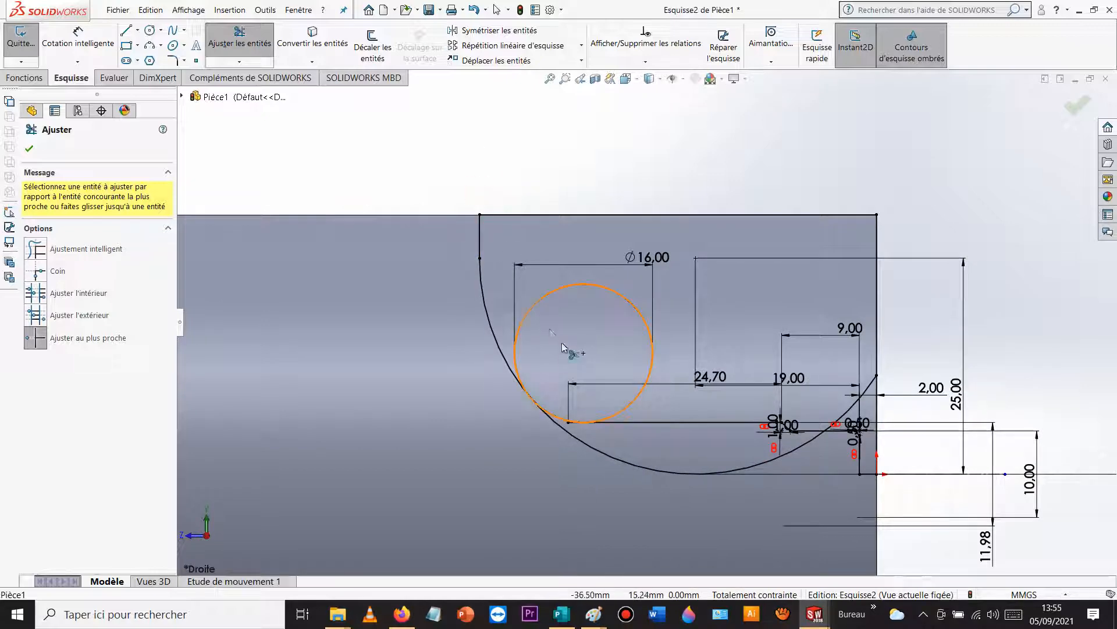
# Step: Trim the 16 mm circle to its fillet arc, and remove the 50 mm arc below the shaft and the leftover line stub at the tangent point
pyautogui.click(557, 290)
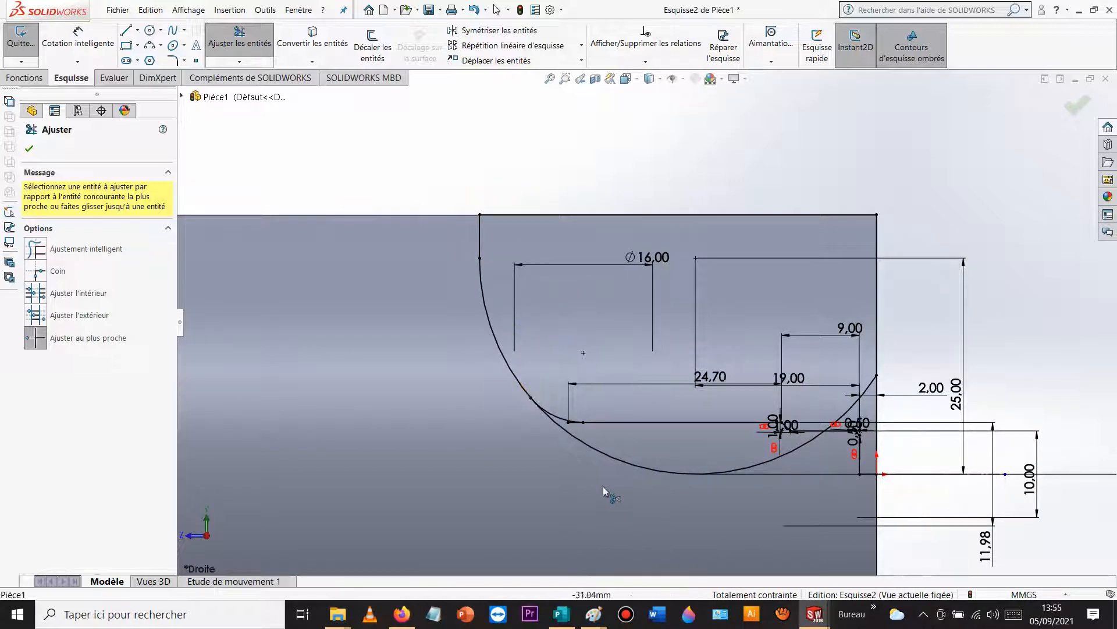
pyautogui.scroll(-2, 603, 487)
pyautogui.click(589, 414)
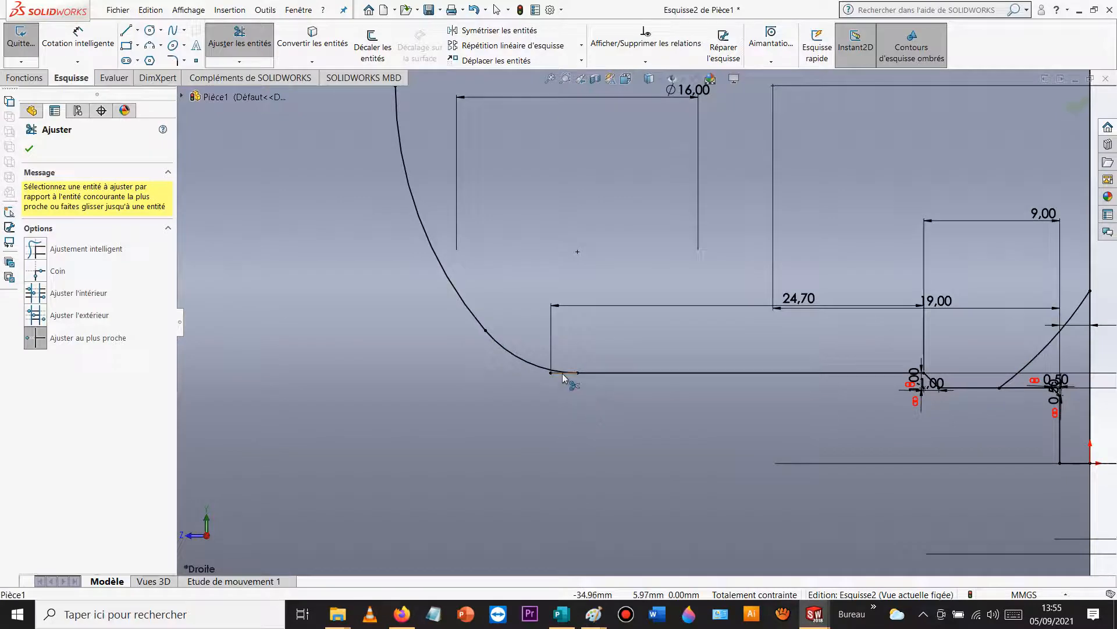
pyautogui.click(562, 375)
pyautogui.scroll(3, 733, 434)
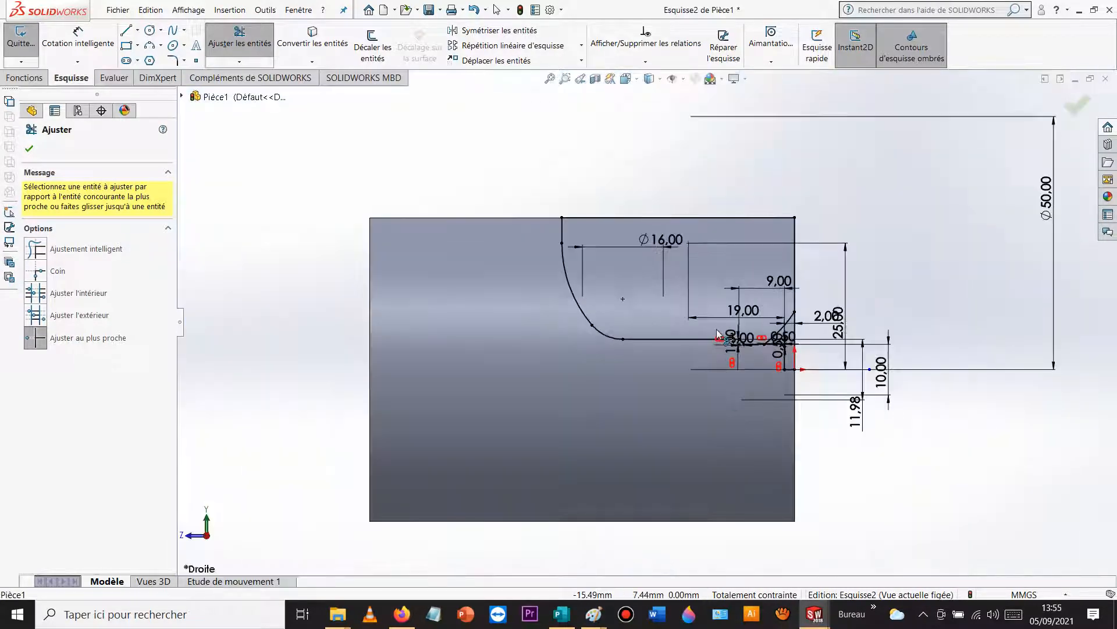
# Step: Trim the remaining piece of the 50 mm arc between the shaft's end and the stock's end face to leave one closed profile
pyautogui.scroll(-2, 717, 334)
pyautogui.scroll(-2, 723, 339)
pyautogui.scroll(2, 752, 359)
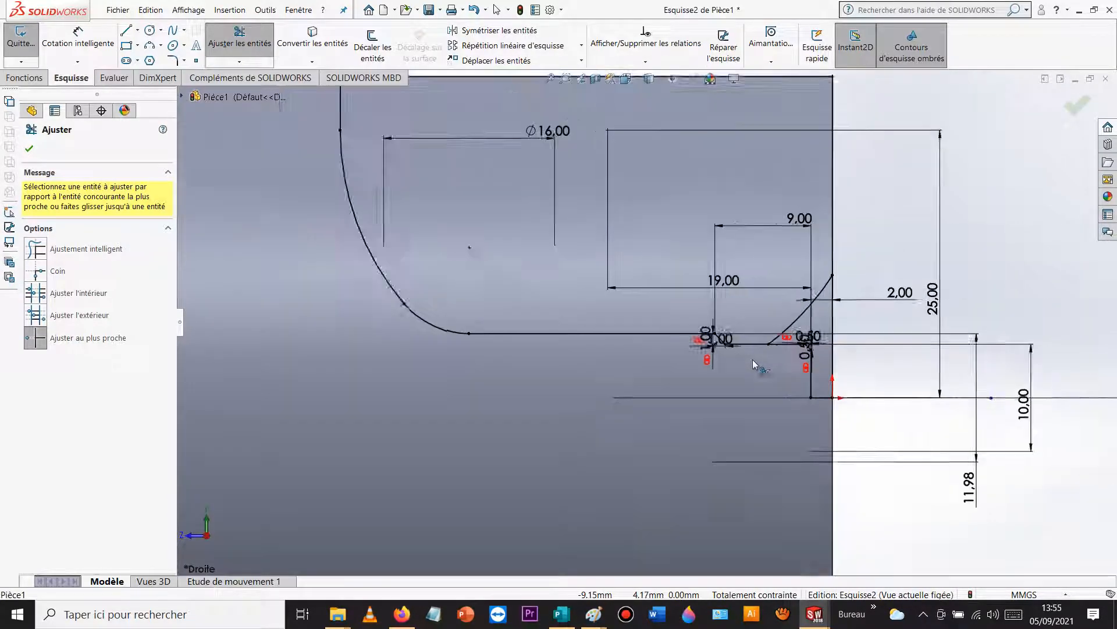
pyautogui.click(795, 302)
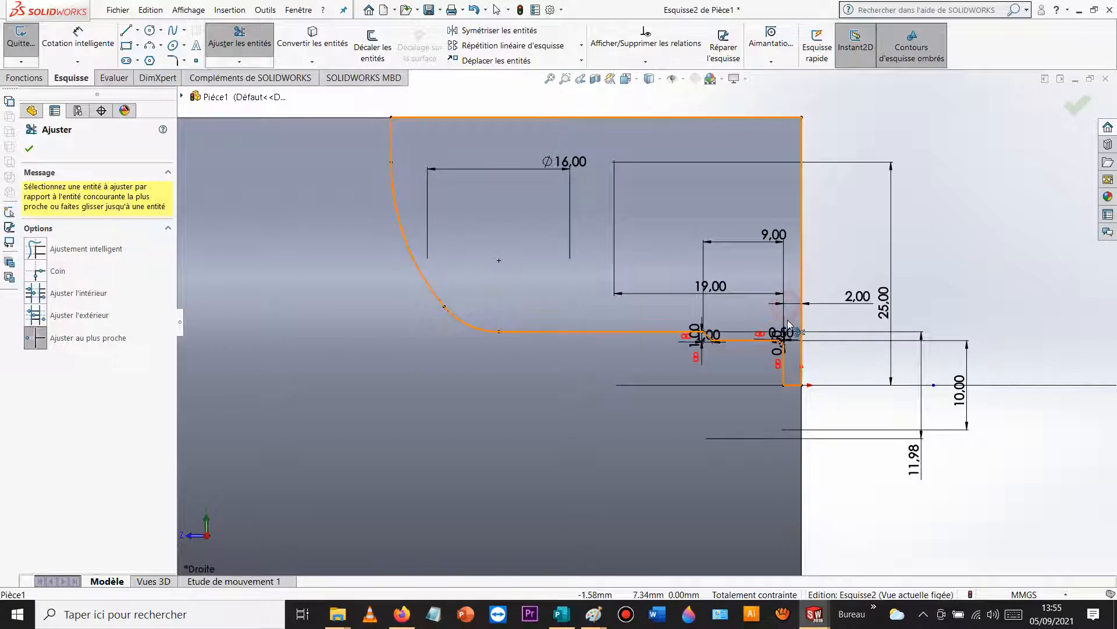
pyautogui.scroll(2, 805, 349)
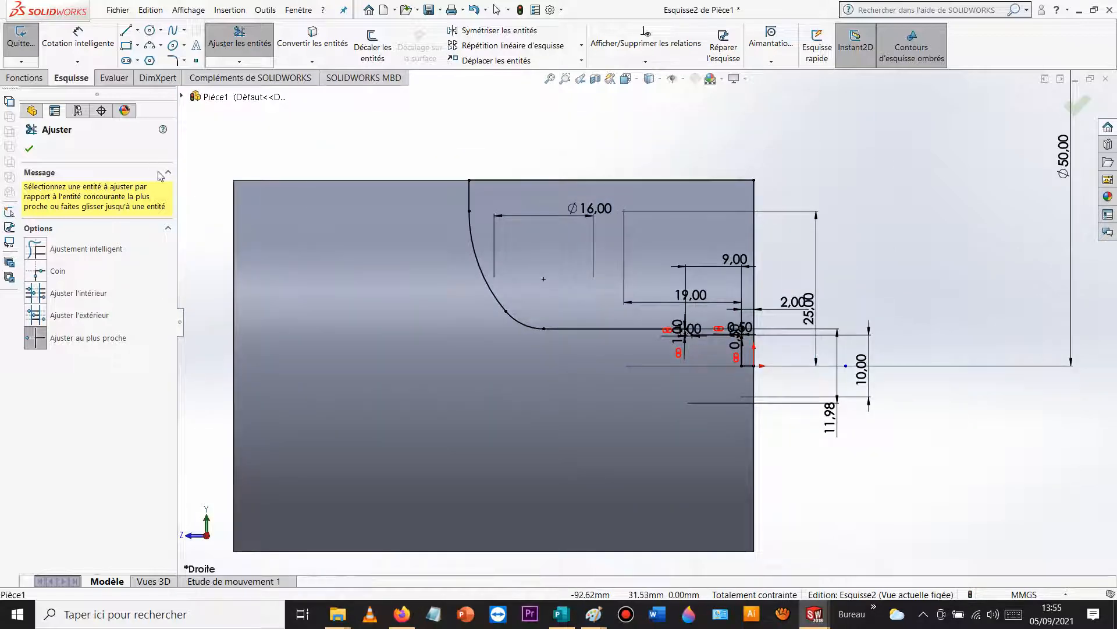
pyautogui.click(29, 148)
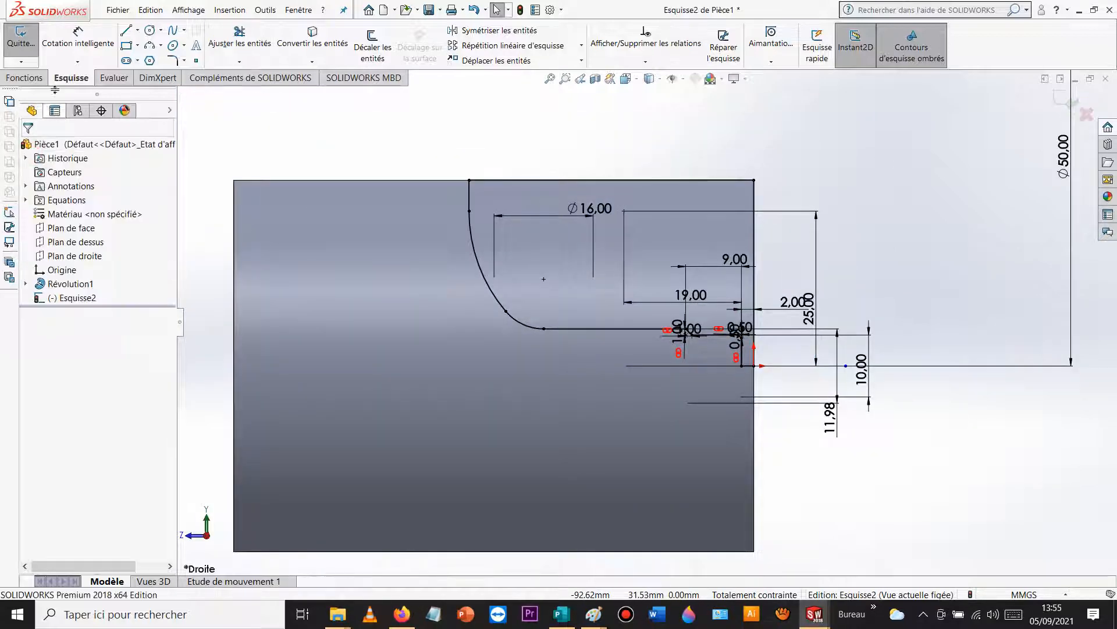
# Step: Cut the closed profile from the stock with a 360-degree blind revolved cut about the horizontal axis line
pyautogui.click(24, 78)
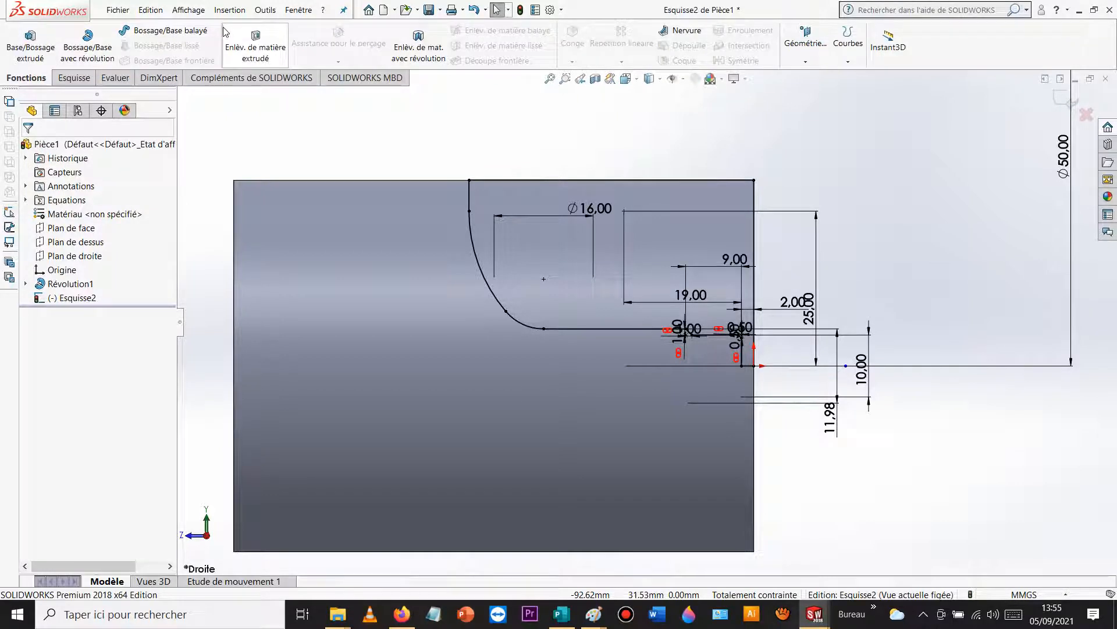
pyautogui.click(416, 48)
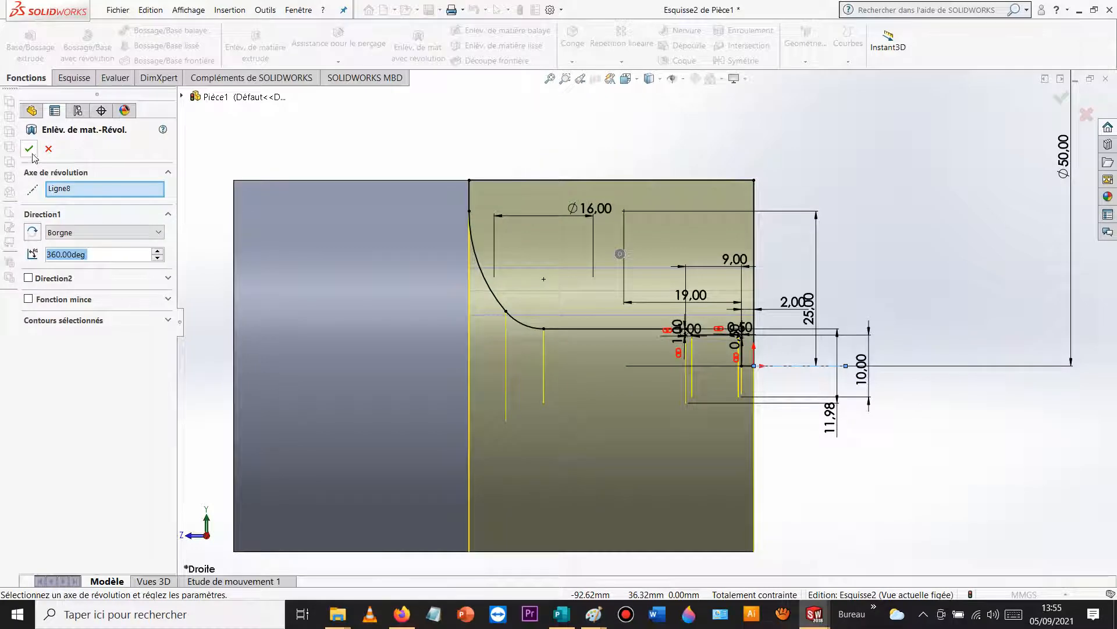
pyautogui.click(29, 149)
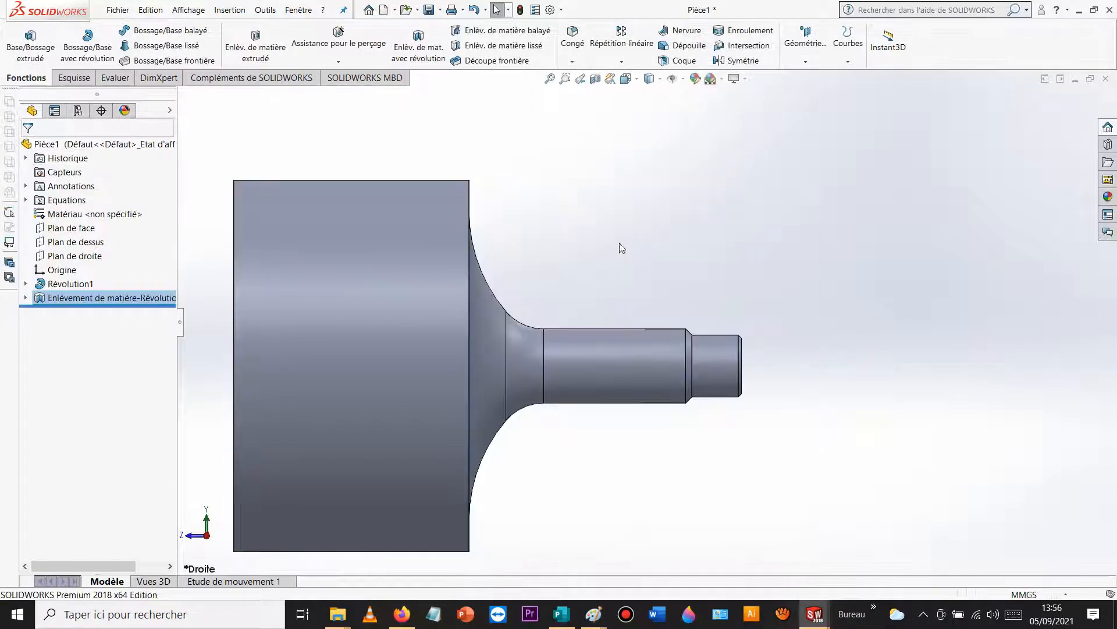
pyautogui.moveTo(622, 248); pyautogui.dragTo(659, 271, button='middle')
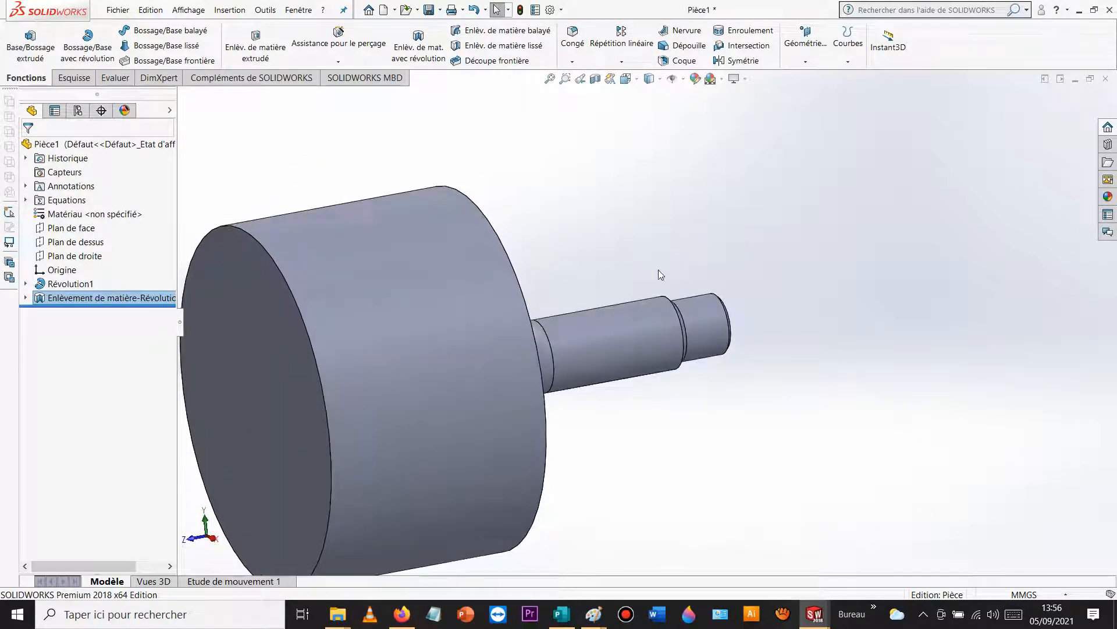
# Step: Try to save the part on the Desktop under the name TOUPIE_P1_PH20
pyautogui.click(118, 10)
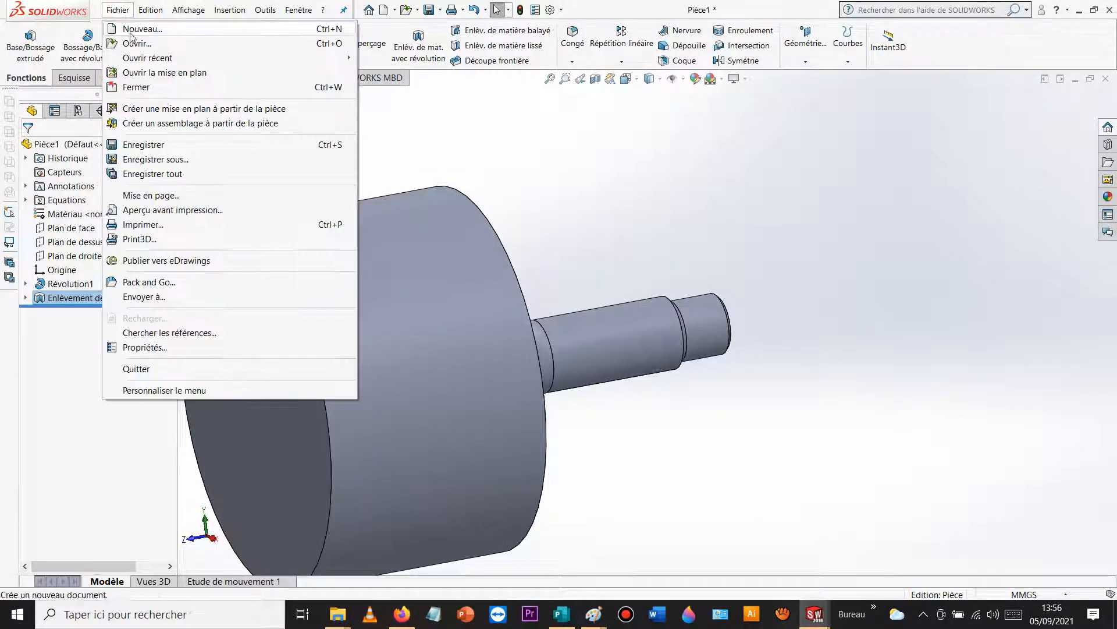
pyautogui.click(168, 159)
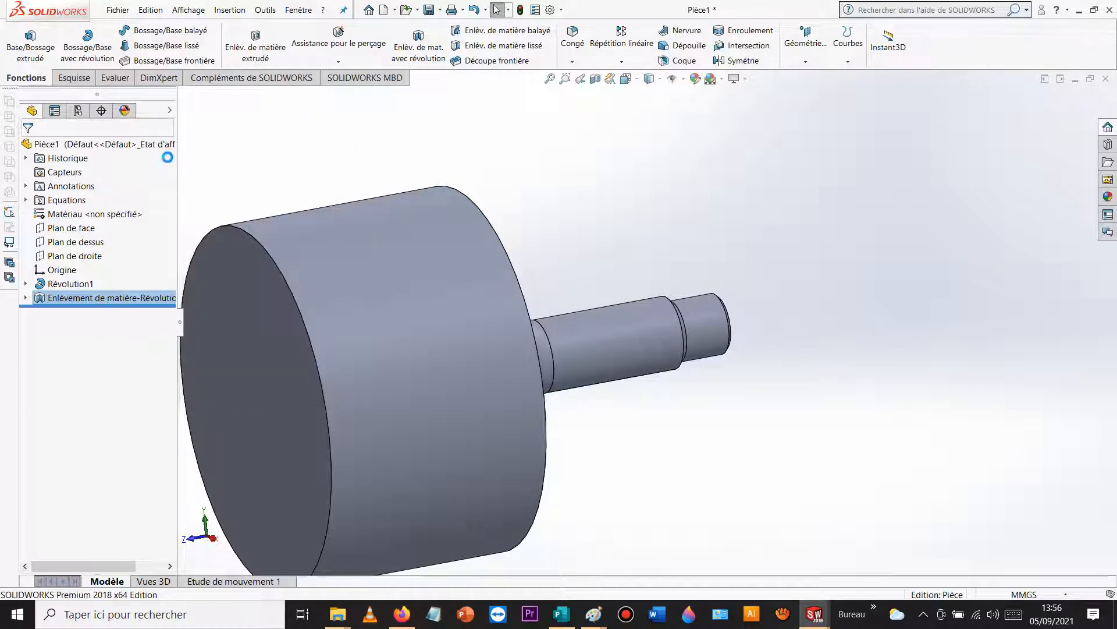
pyautogui.scroll(5, 367, 279)
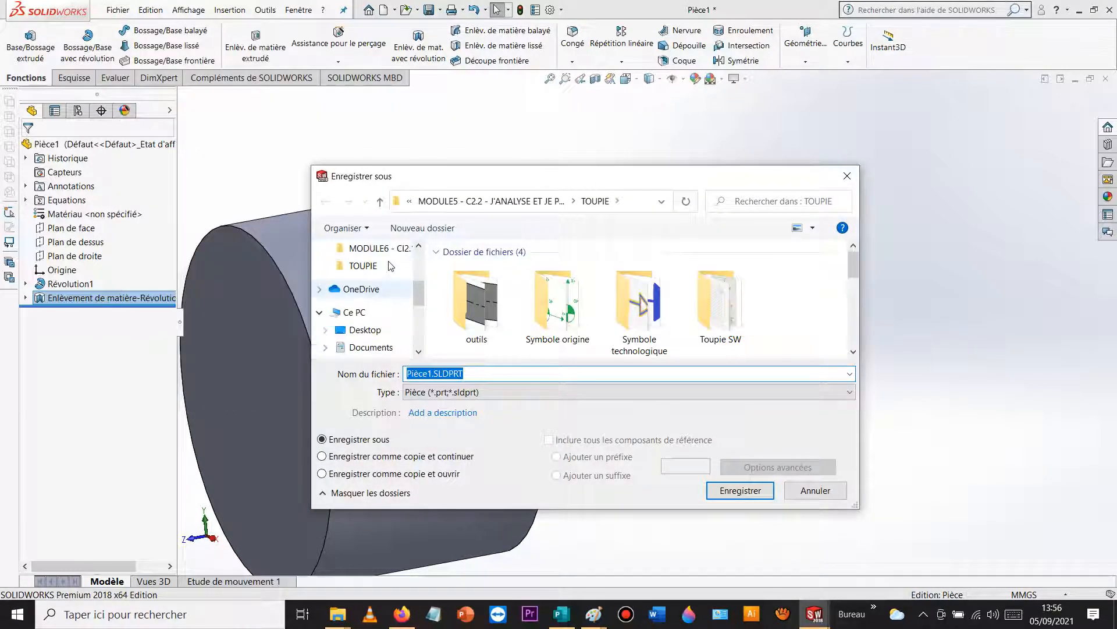
pyautogui.click(375, 280)
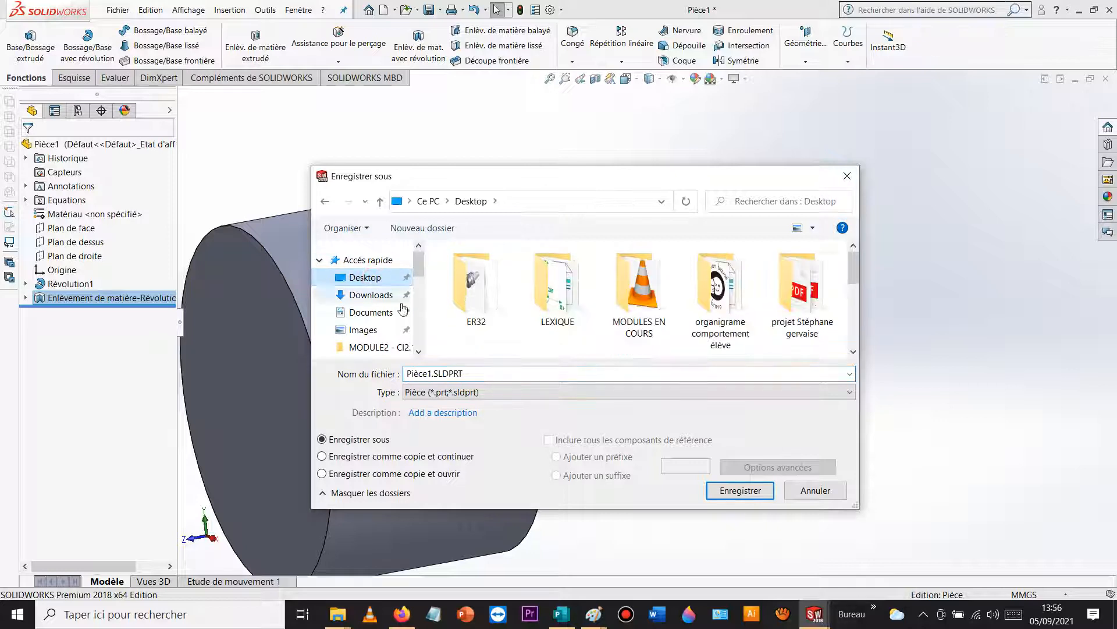
pyautogui.click(432, 376)
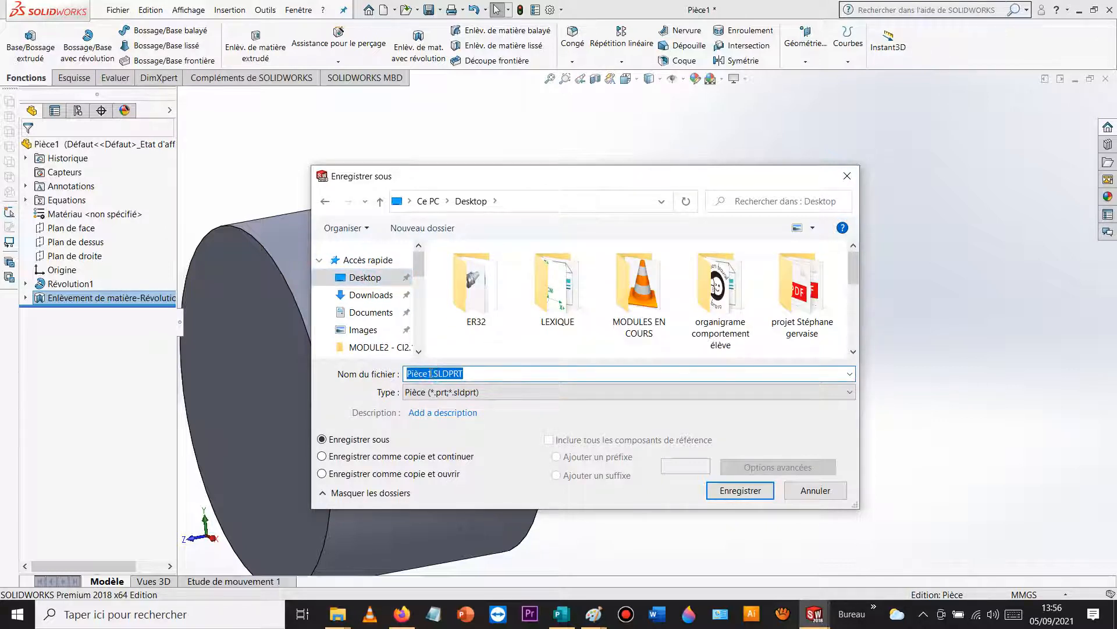
pyautogui.moveTo(433, 374); pyautogui.dragTo(405, 374)
pyautogui.write('TOUPIE_P1_PH20')
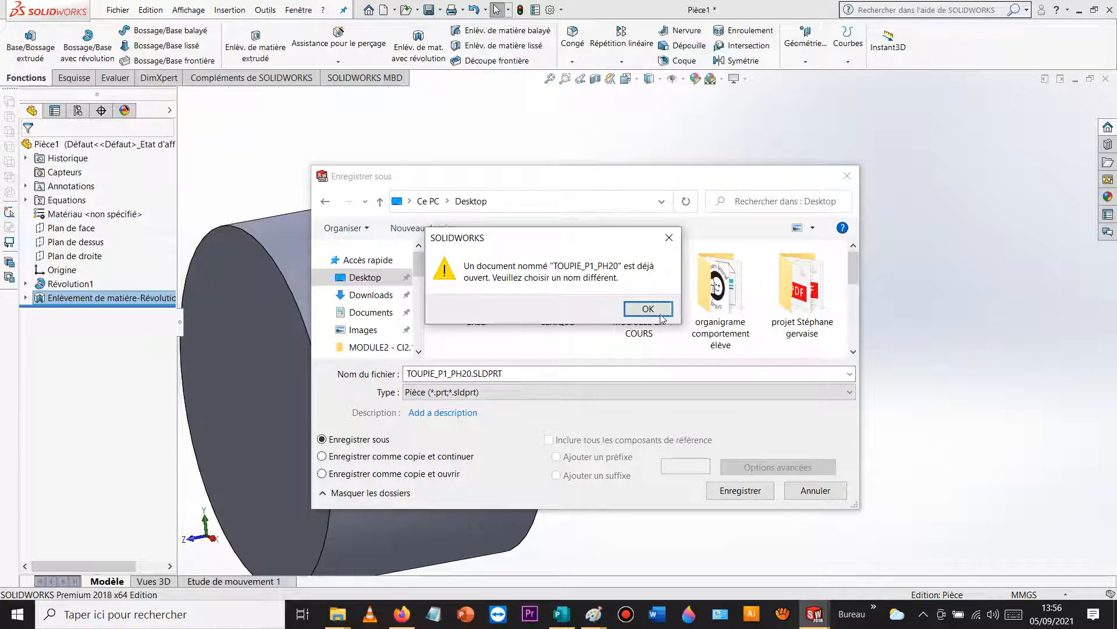
# Step: Dismiss the name warning, look through the Desktop's files and retry saving the part as TOUPIE_P1_PH20.SLDPRT
pyautogui.click(657, 312)
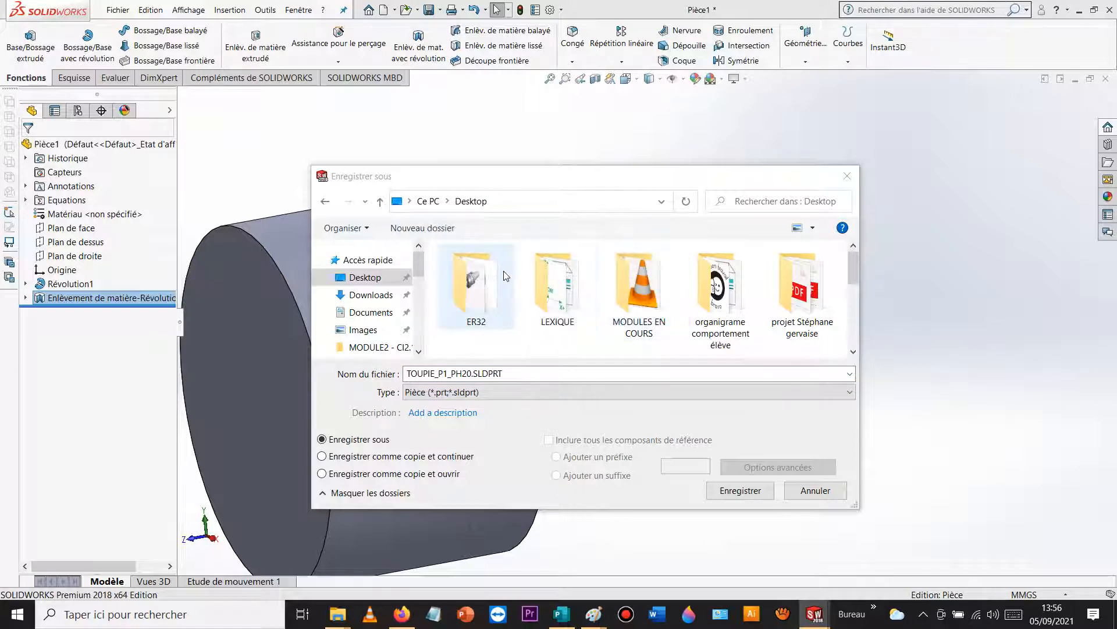
pyautogui.click(516, 372)
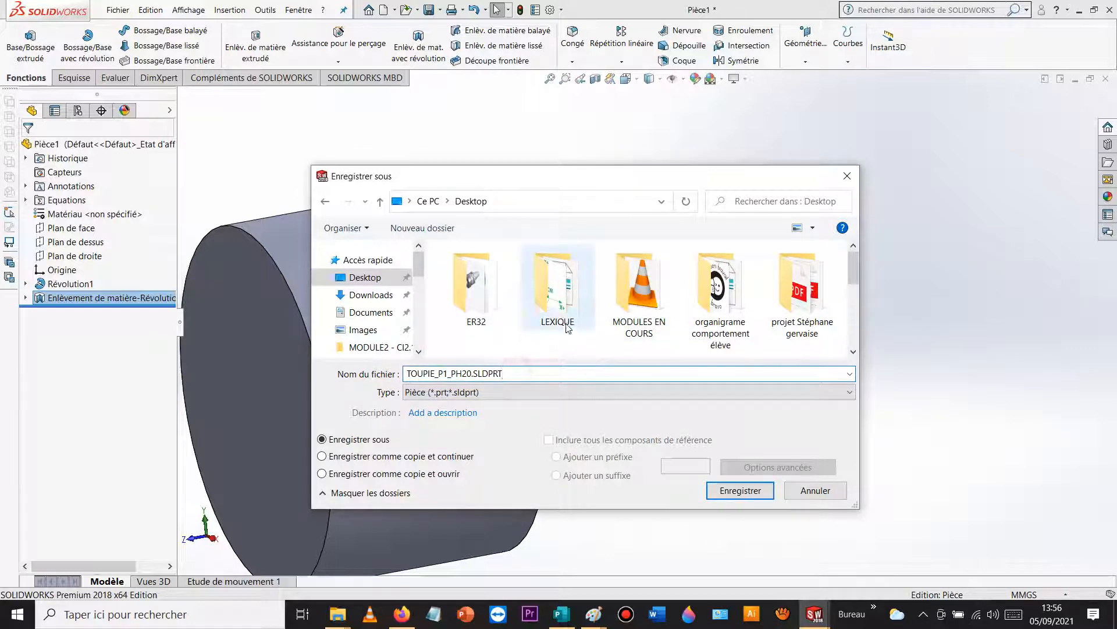
pyautogui.scroll(-5, 566, 330)
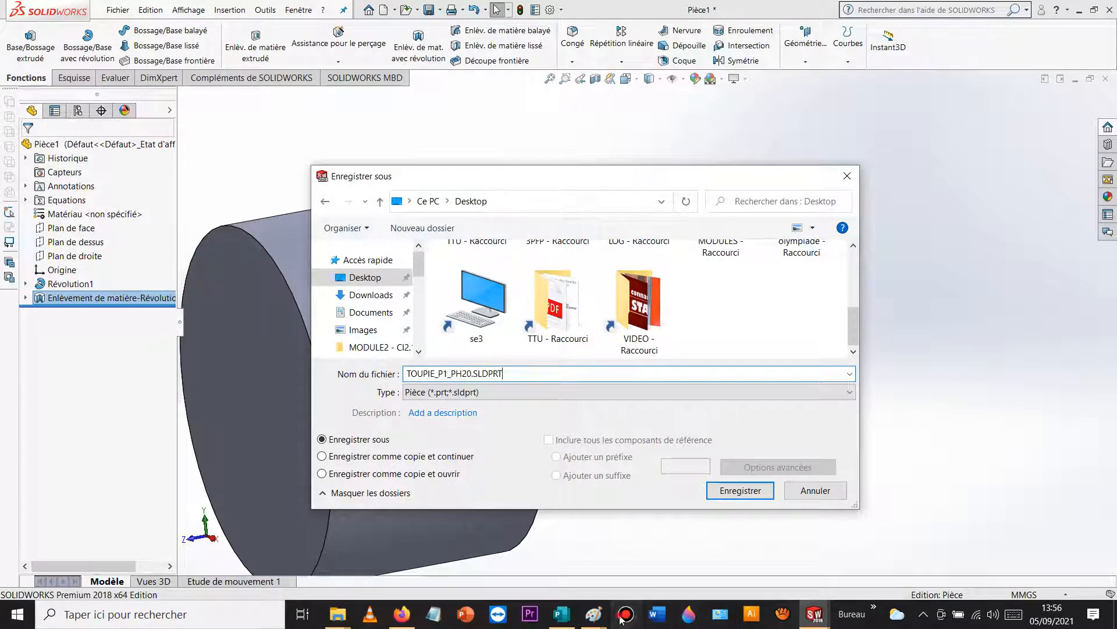
pyautogui.press('Return')
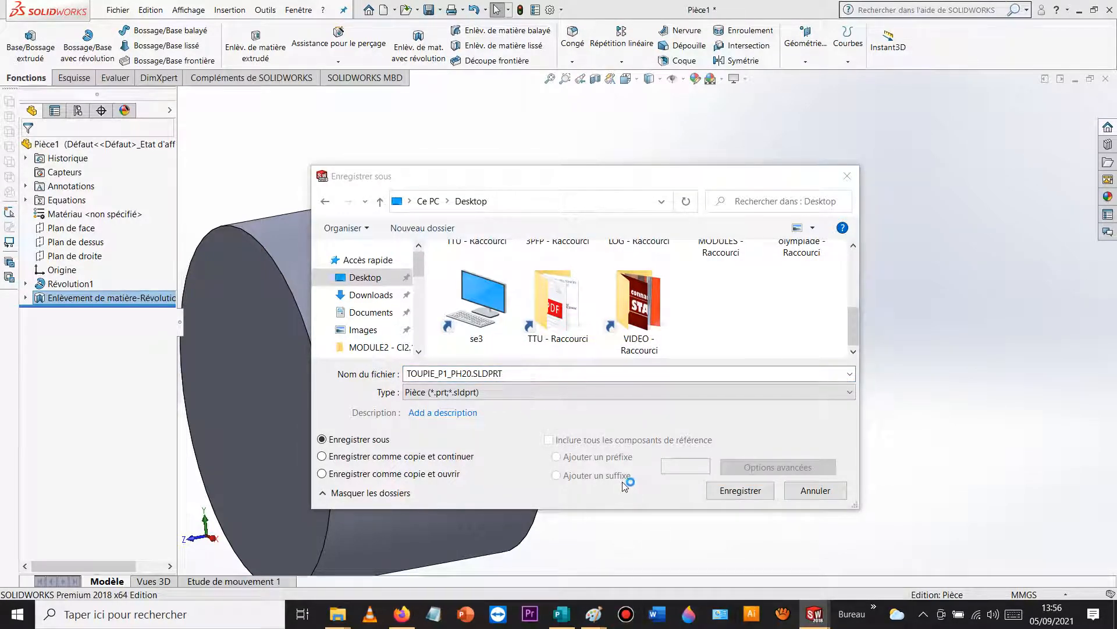